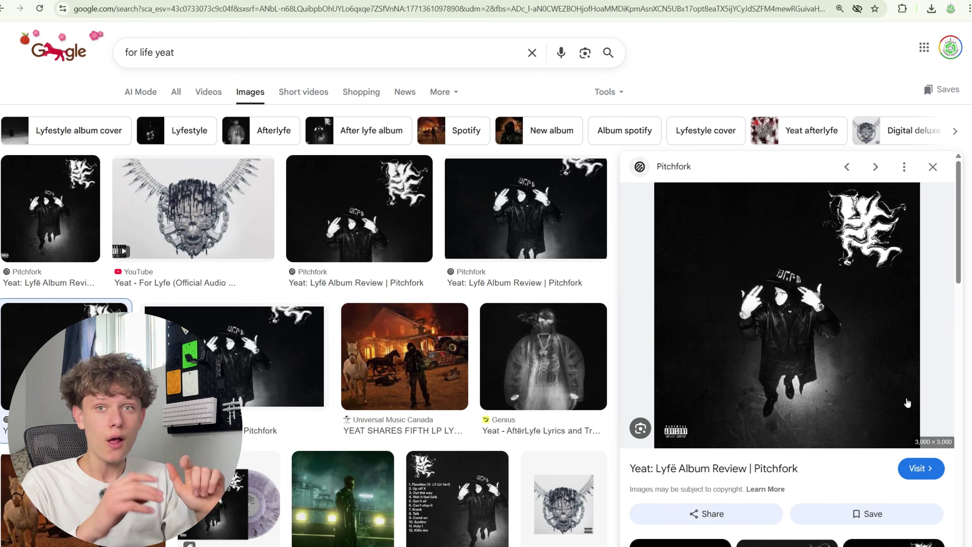
Save the enlarged Pitchfork album cover image to the Downloads folder
right_click(810, 293)
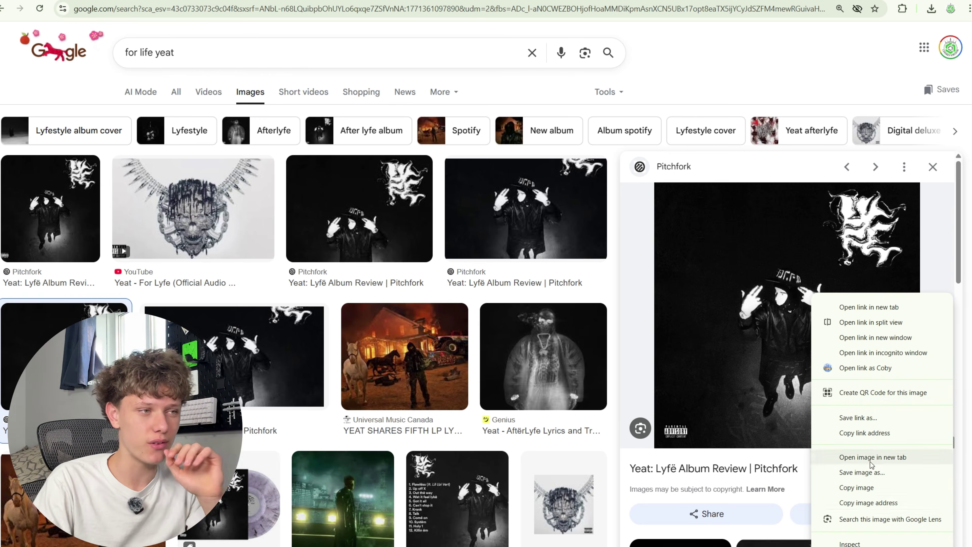
left_click(870, 472)
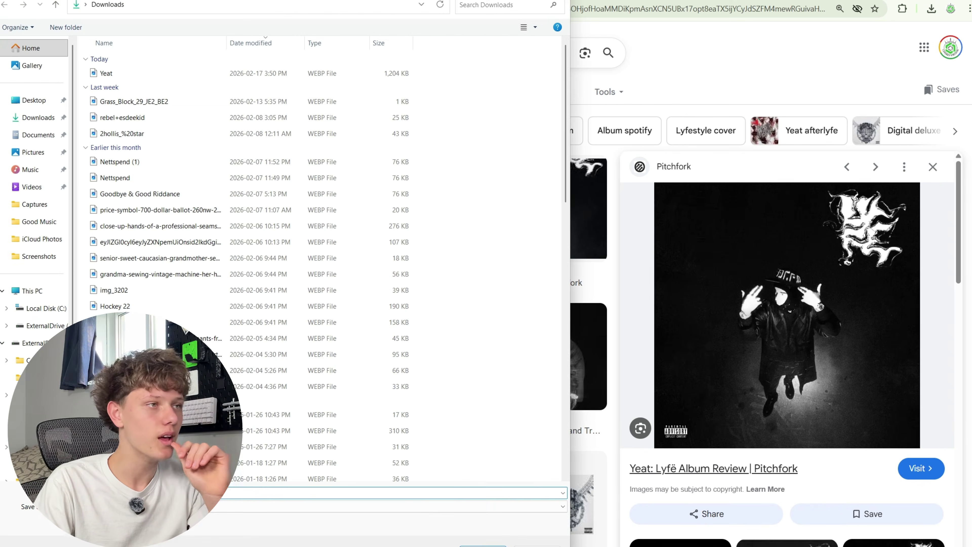
key("Return")
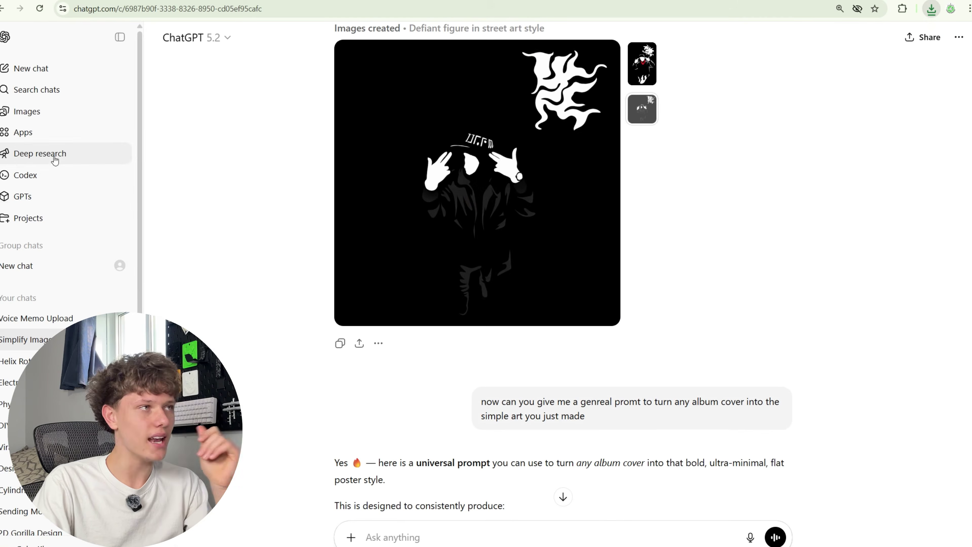
Start a new ChatGPT chat and attach the downloaded image Yeat (1) from the Downloads folder
left_click(34, 69)
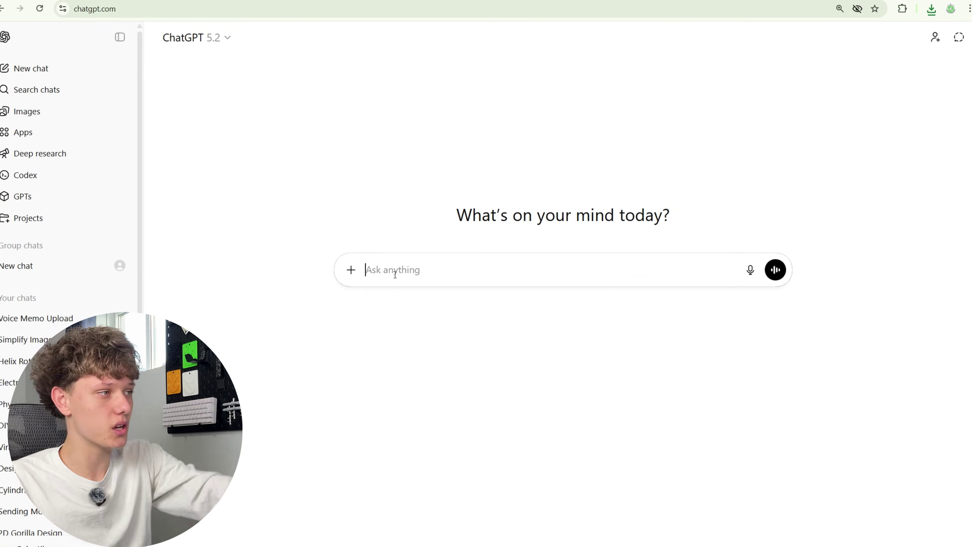
left_click(352, 270)
left_click(386, 297)
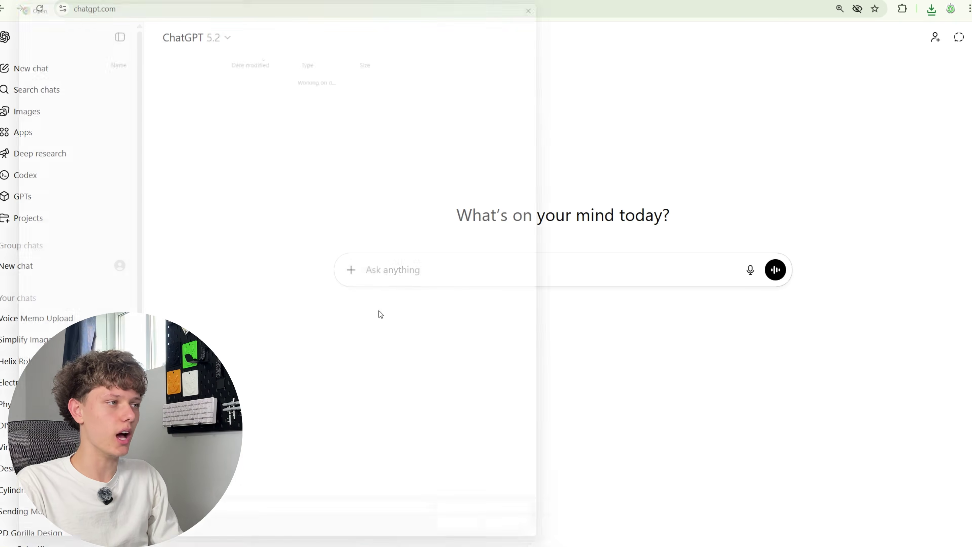
left_click(169, 75)
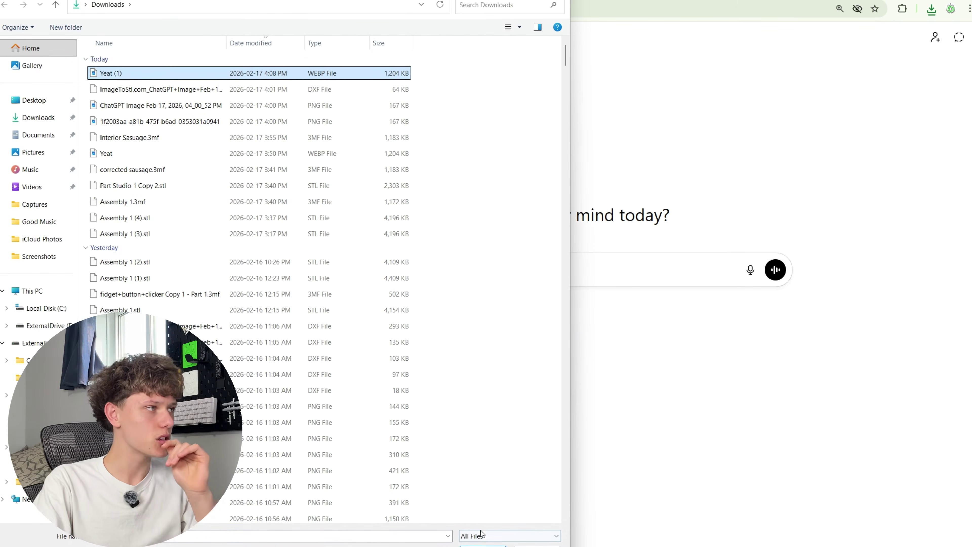
left_click(483, 544)
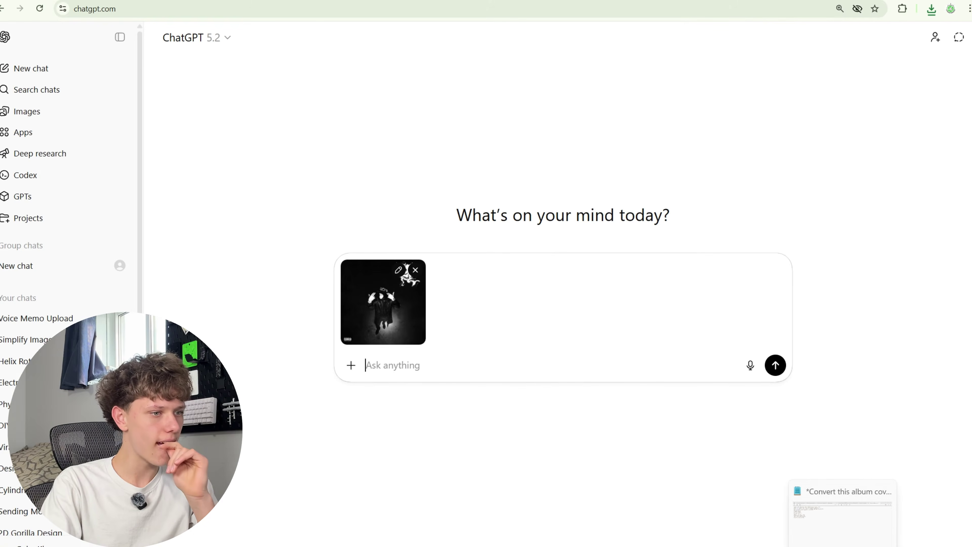
Switch to the text note with the minimalist graphic poster prompt and copy its entire text
left_click(842, 546)
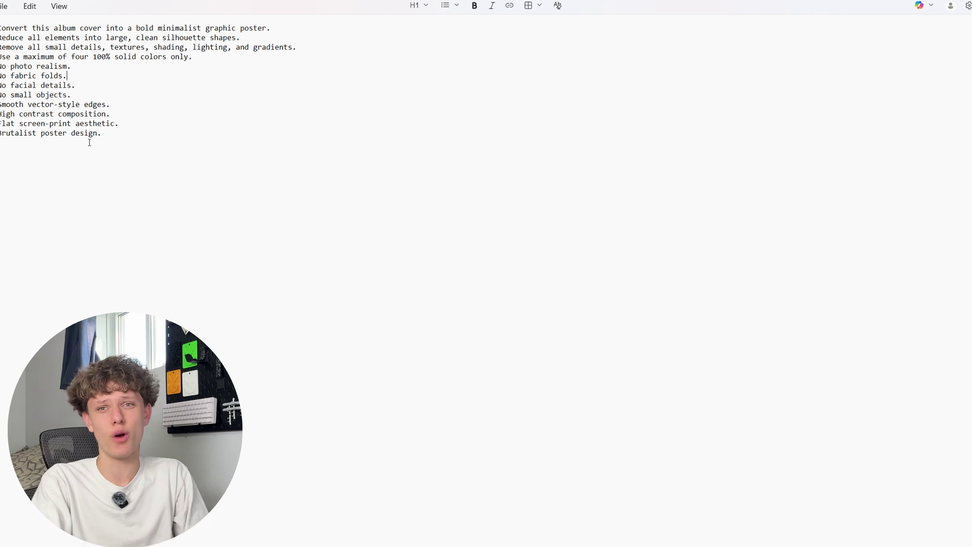
left_click(120, 132)
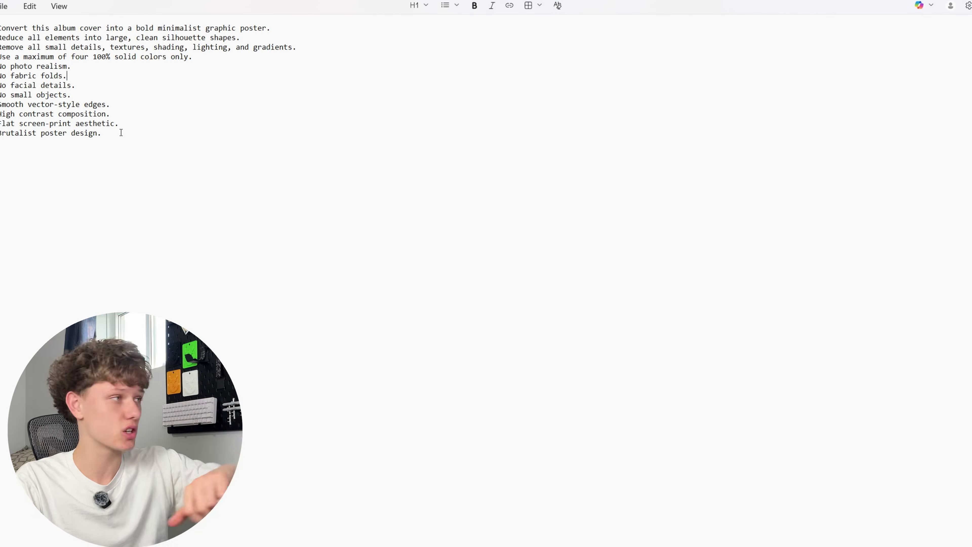
key("ctrl+a")
left_click(123, 165)
left_click_drag(123, 165, 1, 28)
key("ctrl+c")
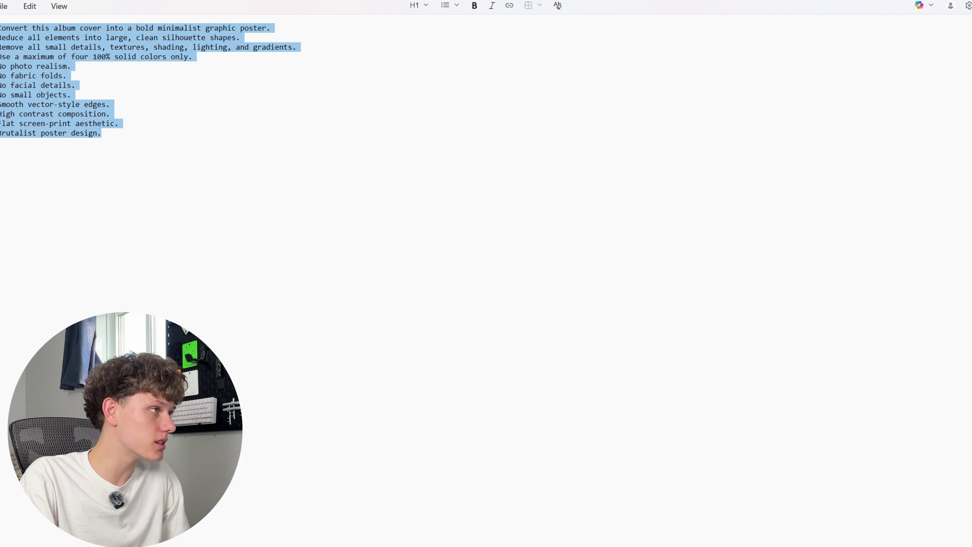
Return to the ChatGPT chat, paste the poster conversion prompt below the attached album cover, and send it
key("alt+Tab")
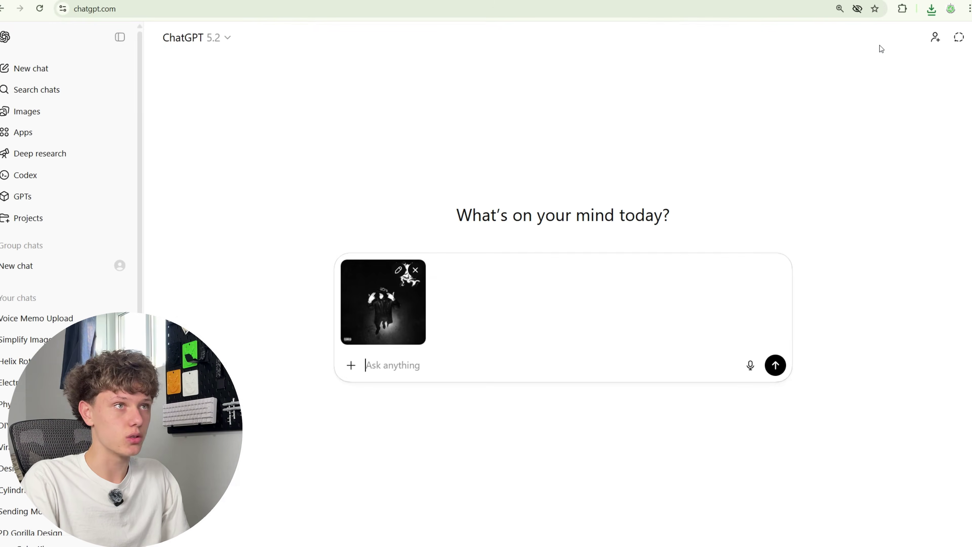
key("ctrl+v")
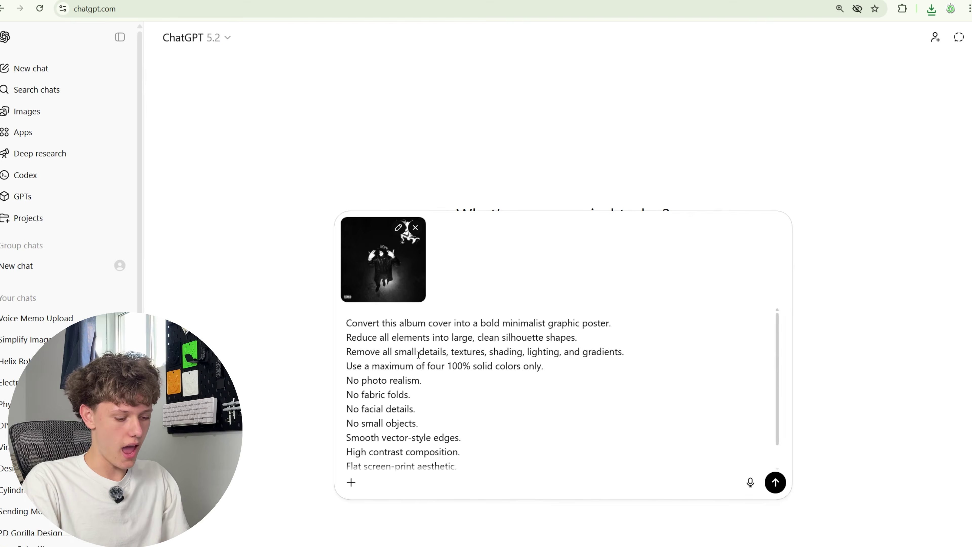
left_click(775, 482)
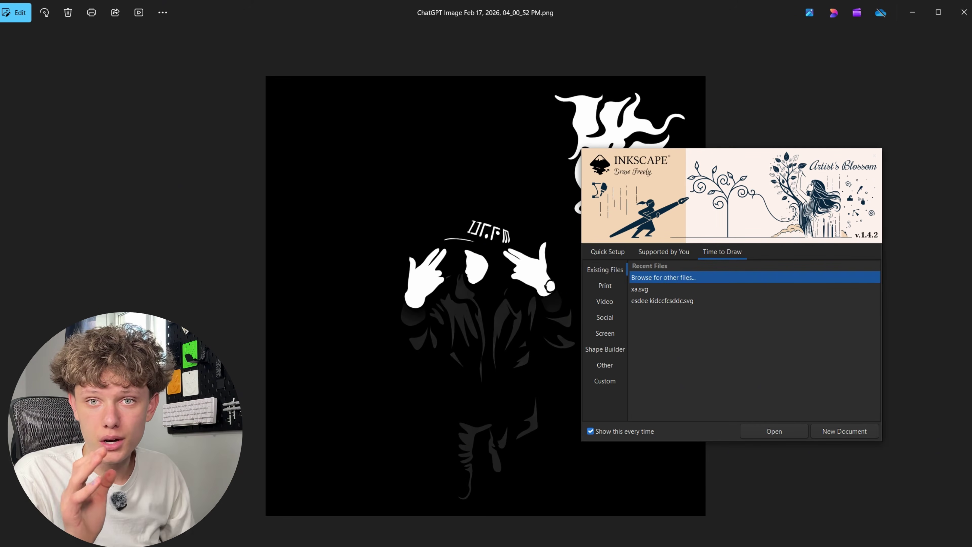
Create a new blank document in Inkscape
left_click(831, 433)
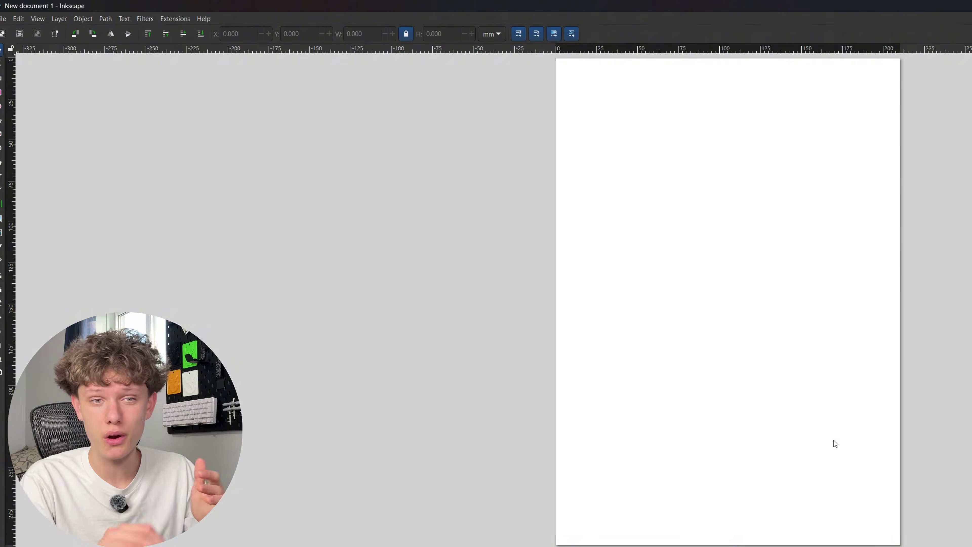
Switch to the browser and examine the ImageToSTL PNG-to-DXF converter and the traced outlines in Onshape's Sketch 1
key("alt+Tab")
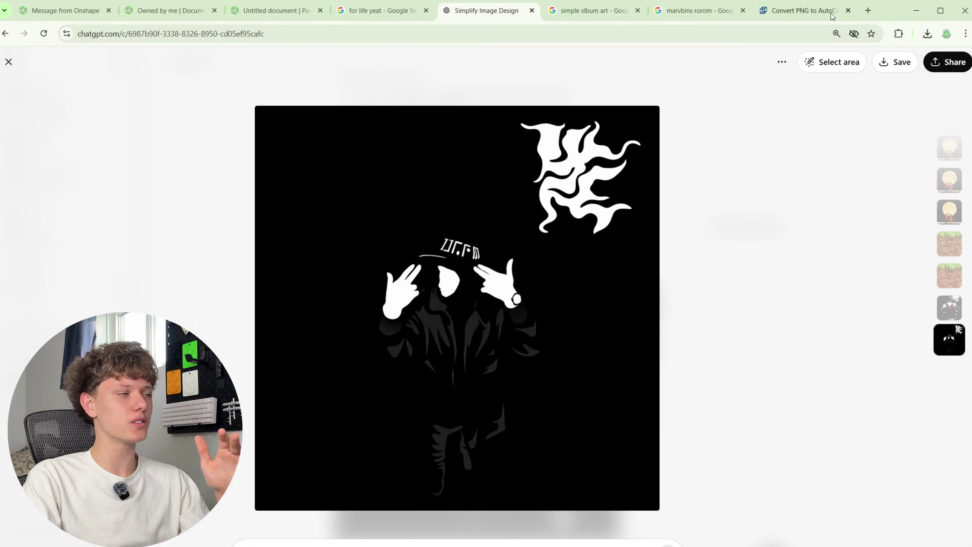
left_click(822, 12)
left_click(787, 120)
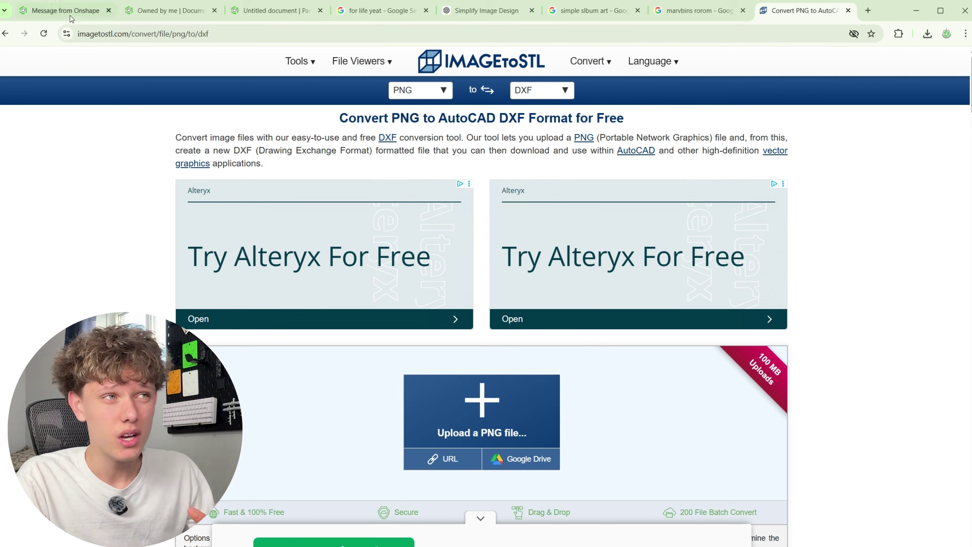
left_click(255, 11)
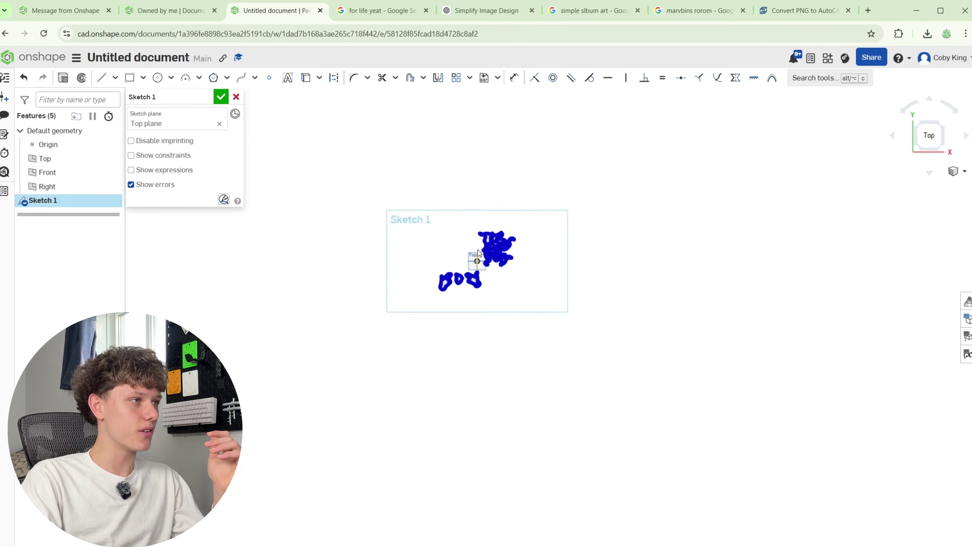
scroll(495, 234, "up", 5)
scroll(497, 238, "down", 3)
scroll(507, 245, "up", 2)
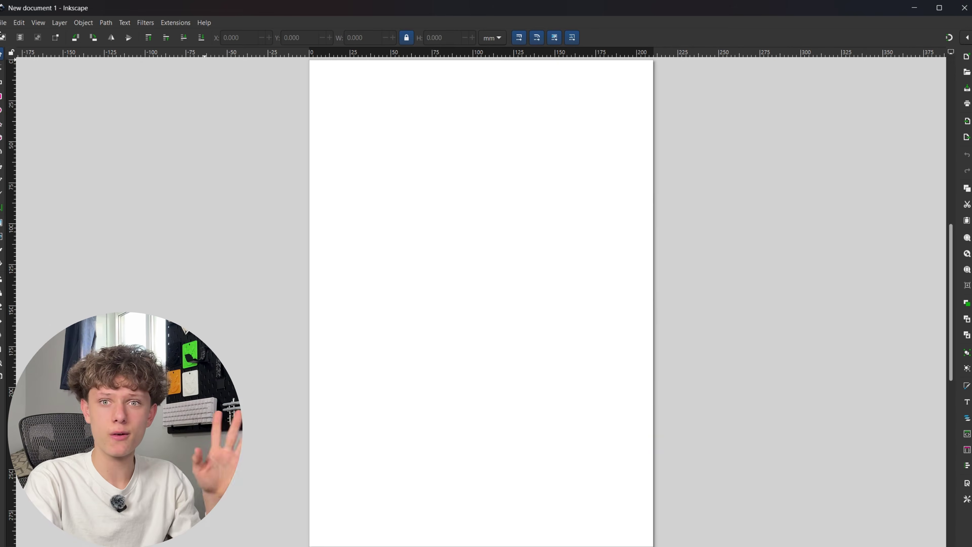
Import ChatGPT Image Feb 17, 2026, 04_00_52 PM into the Inkscape document as an embedded image with DPI from file
left_click(4, 23)
left_click(71, 144)
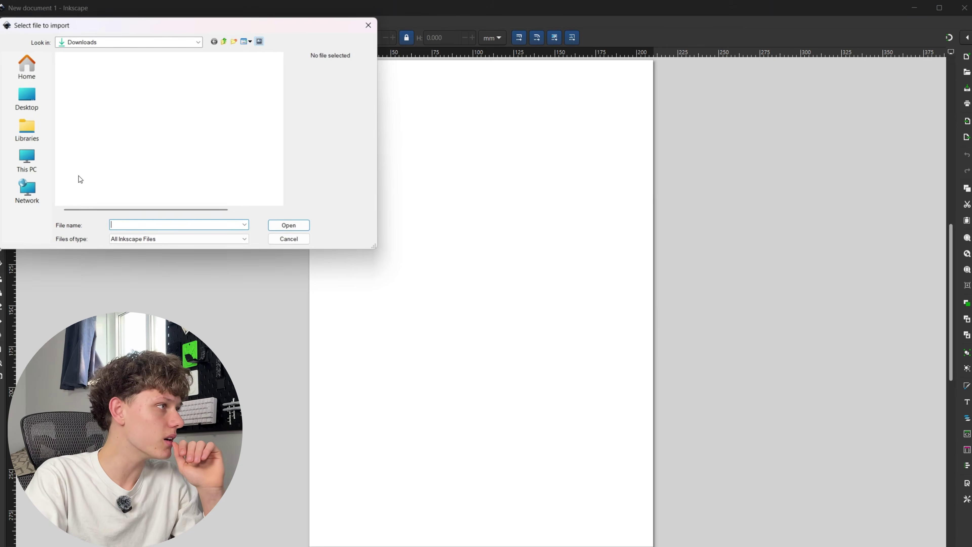
left_click(94, 91)
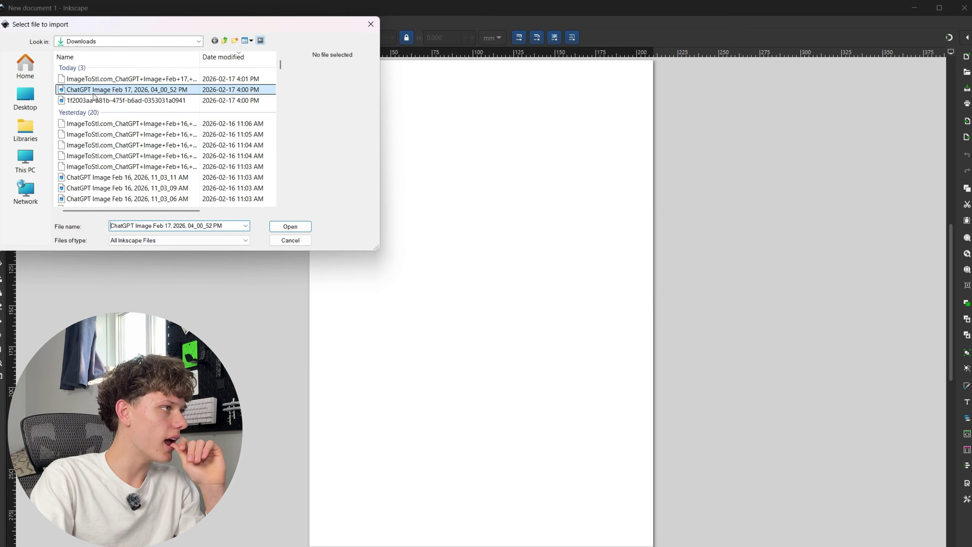
left_click(287, 229)
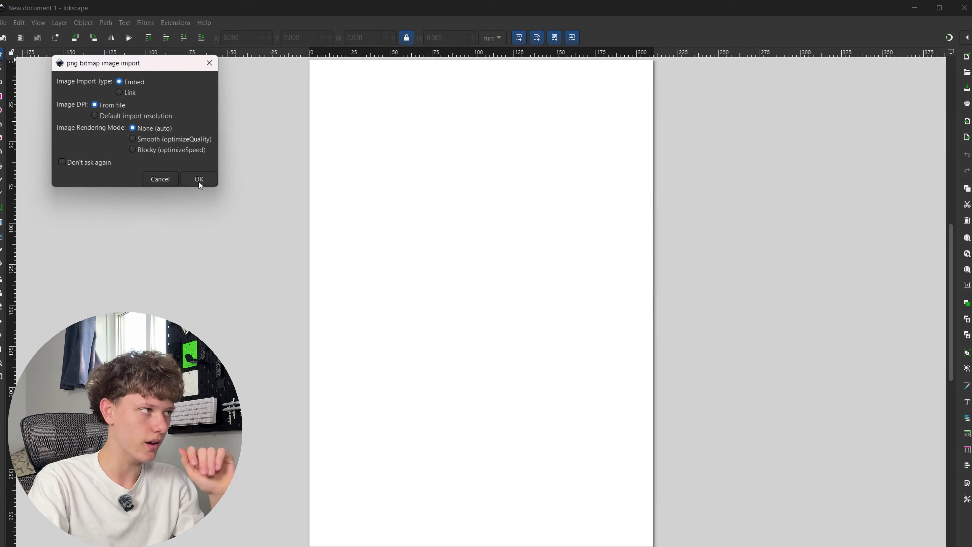
left_click(199, 183)
Move the imported image onto the page, scale it down to about 151 mm square, and centre it roughly
scroll(263, 295, "up", 2)
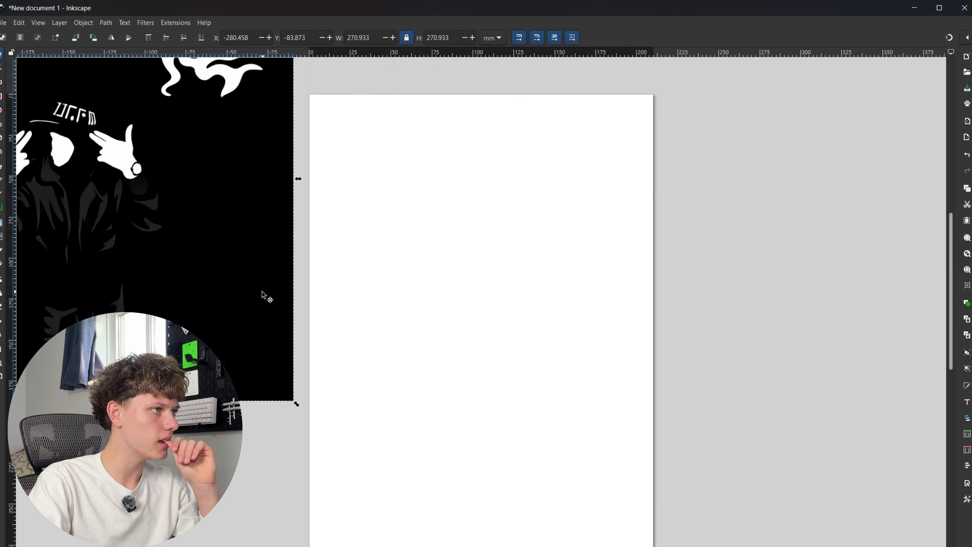
scroll(267, 295, "up", 4, "ctrl")
scroll(266, 295, "down", 6, "ctrl")
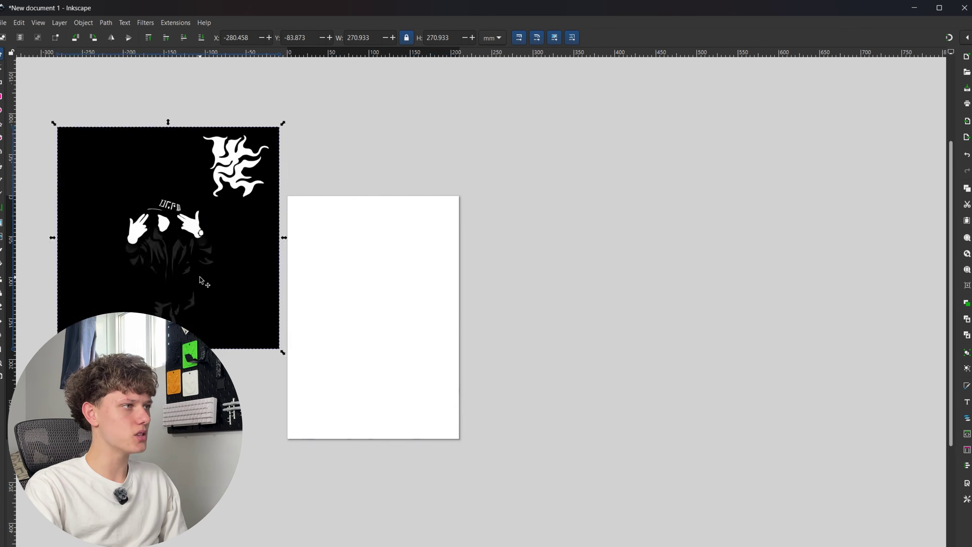
left_click_drag(202, 282, 442, 363)
left_click_drag(527, 205, 425, 302)
left_click_drag(336, 375, 353, 334)
left_click(608, 341)
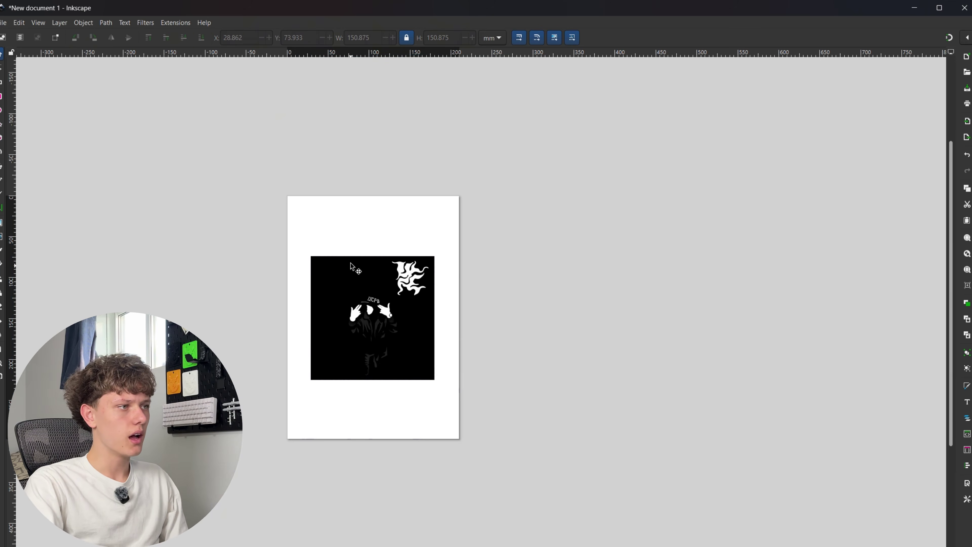
Select the image on the page and open Trace Bitmap for it
scroll(415, 294, "down", 4)
scroll(406, 291, "up", 3)
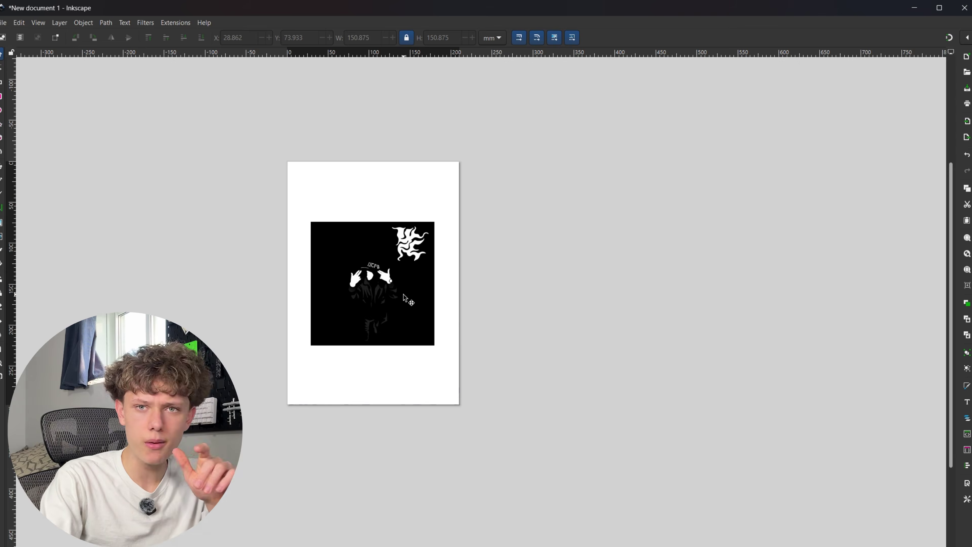
left_click(392, 279)
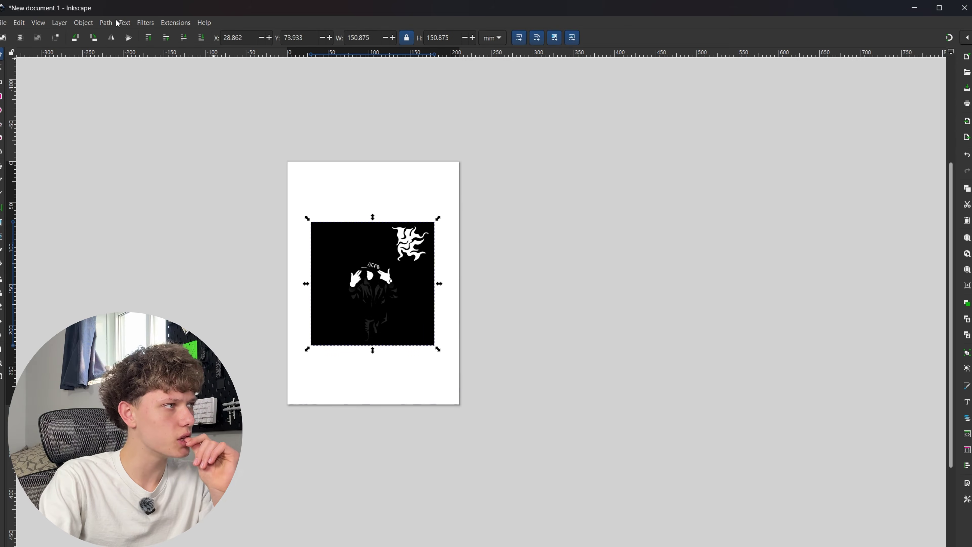
left_click(107, 23)
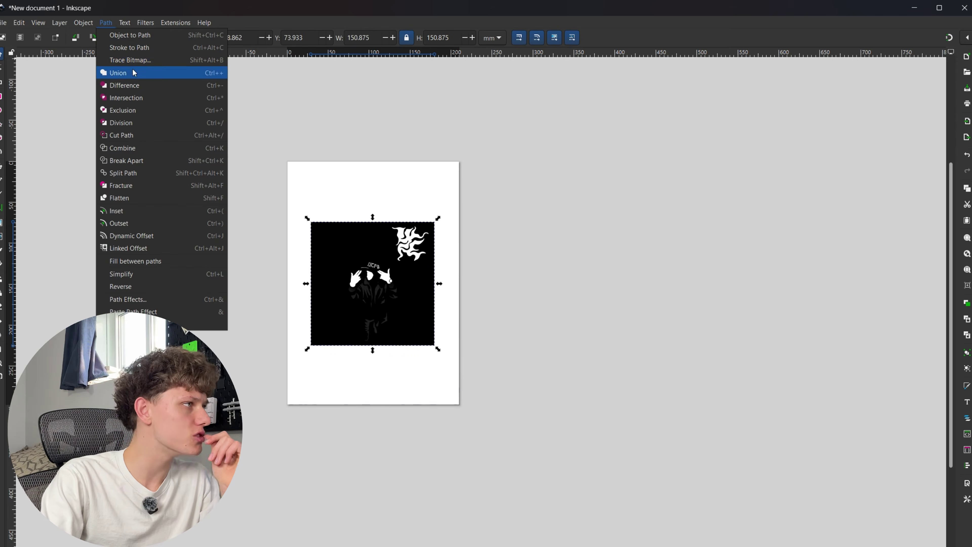
left_click(138, 61)
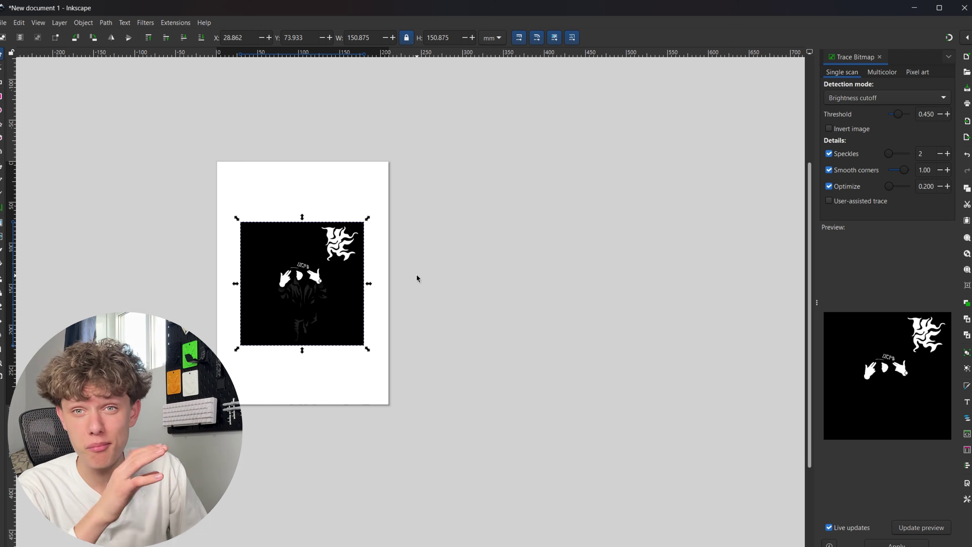
scroll(325, 276, "up", 5)
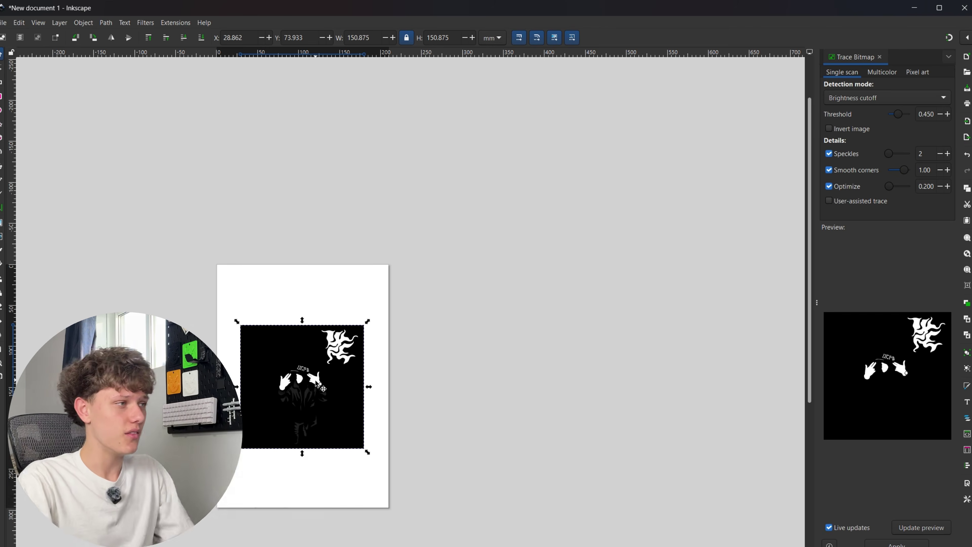
scroll(316, 383, "down", 5)
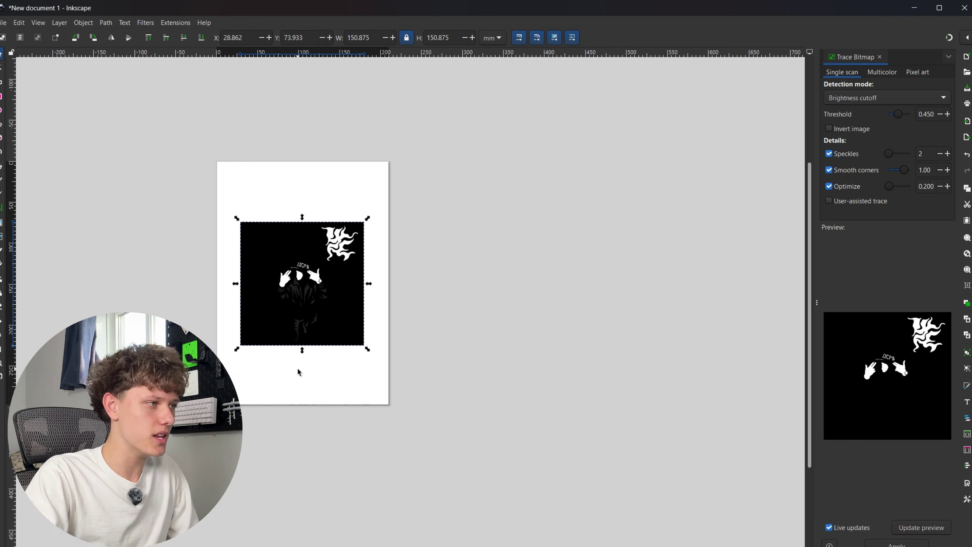
Switch the bitmap trace to multicolor mode and reduce the number of scans to 2
left_click(876, 73)
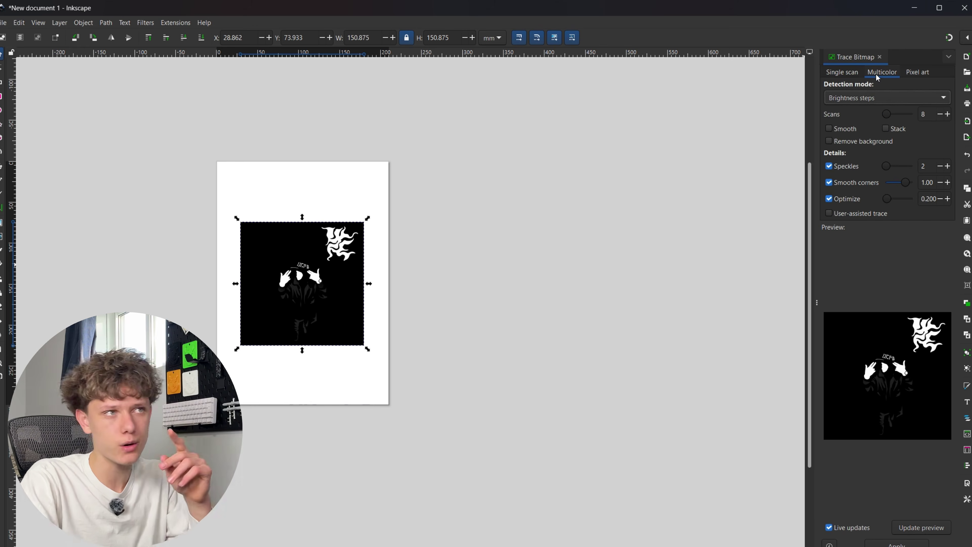
left_click(941, 115)
left_click(940, 115)
left_click(940, 115)
left_click(940, 115)
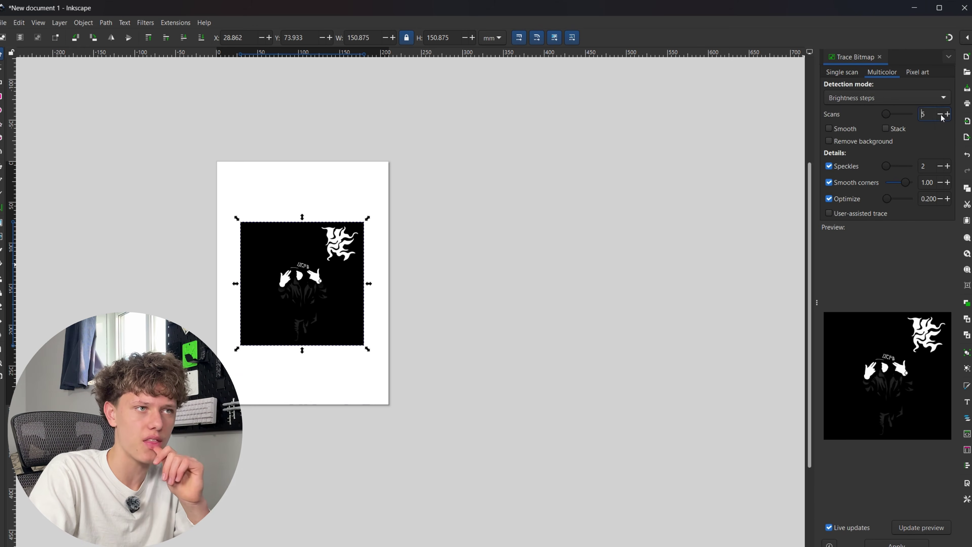
left_click(940, 115)
left_click(940, 115)
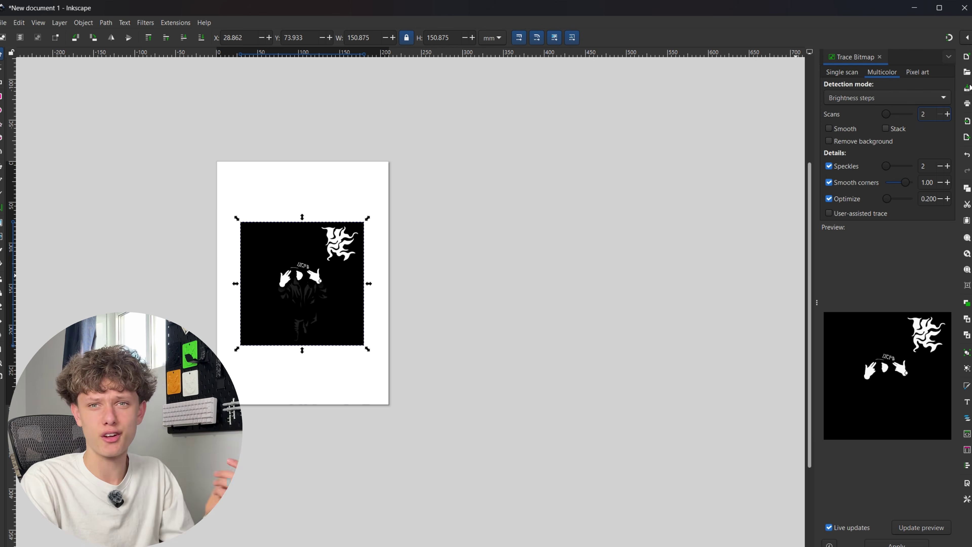
Set the number of multicolor trace scans to 5
left_click(948, 113)
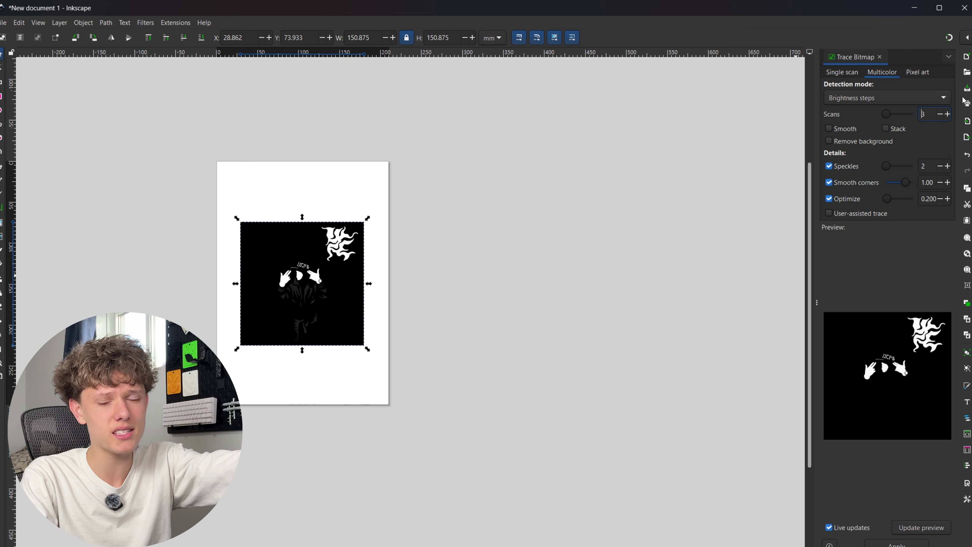
left_click(947, 114)
left_click(947, 114)
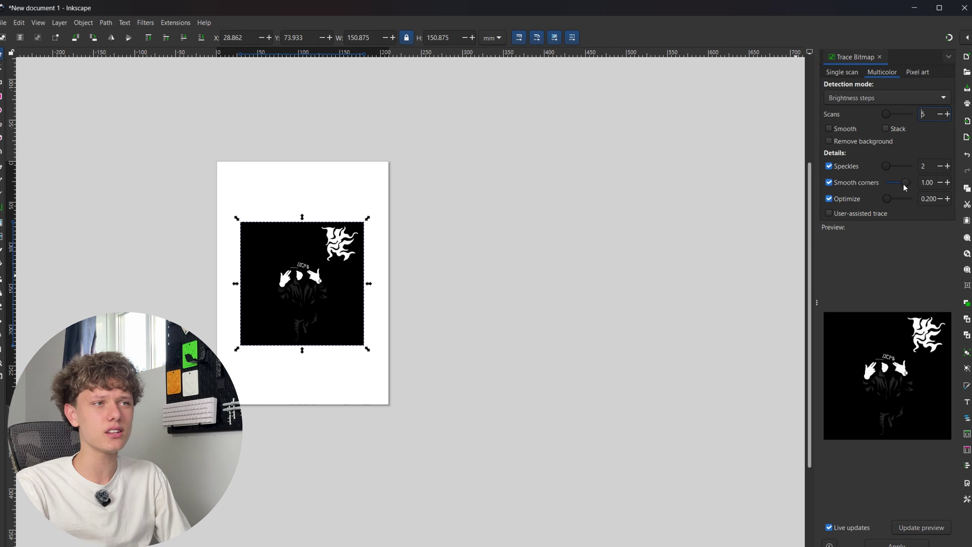
Adjust the trace details to speckles 17, smooth corners 0.00 and optimize 1.017
left_click_drag(903, 184, 814, 198)
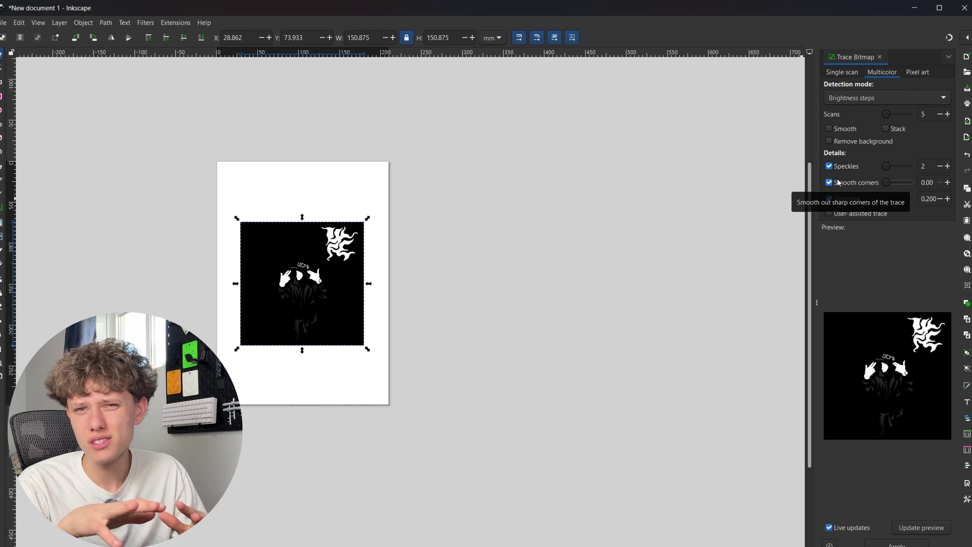
left_click_drag(885, 167, 894, 203)
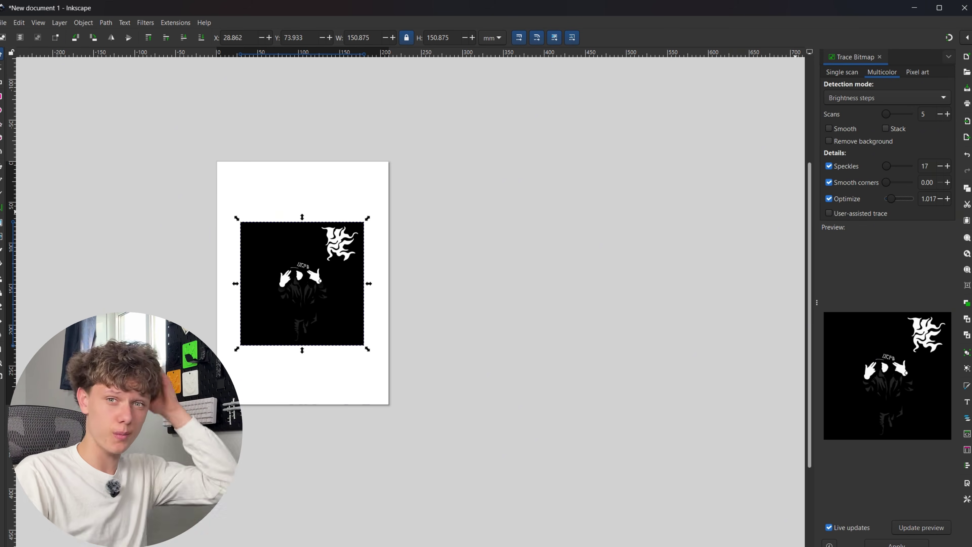
Apply the multicolor trace with 5 scans, examine the result over the original image, and move it aside
left_click(904, 542)
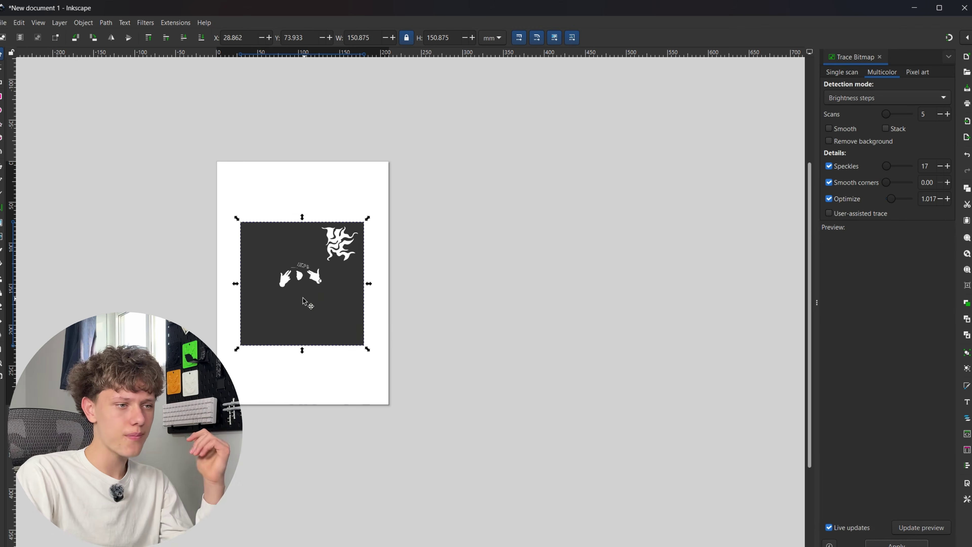
scroll(293, 287, "up", 5, "ctrl")
scroll(293, 287, "down", 3, "ctrl")
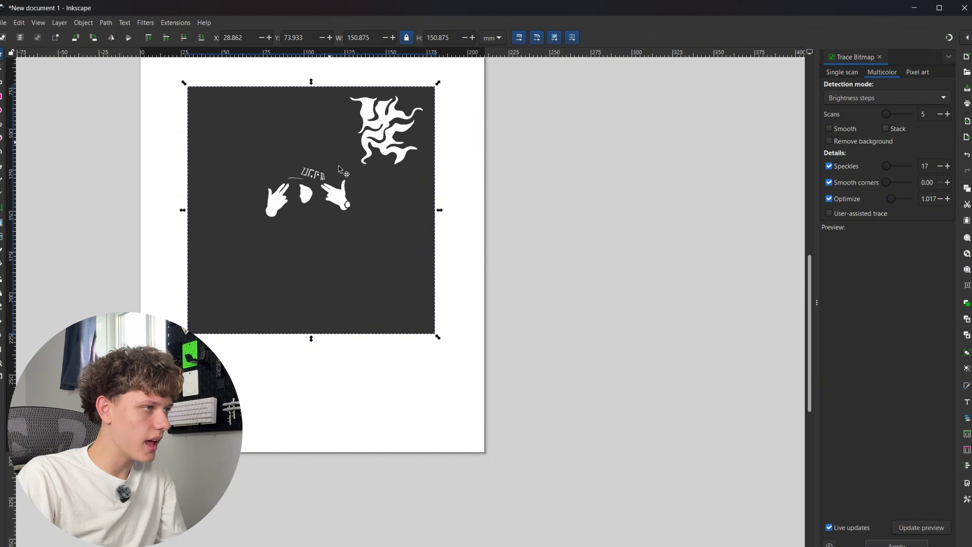
scroll(379, 230, "up", 1, "ctrl")
scroll(314, 264, "up", 1)
mouse_move(314, 263)
left_mouse_down()
mouse_move(384, 364)
mouse_move(354, 379)
mouse_move(296, 504)
mouse_move(291, 336)
mouse_move(303, 317)
mouse_move(309, 330)
left_mouse_up()
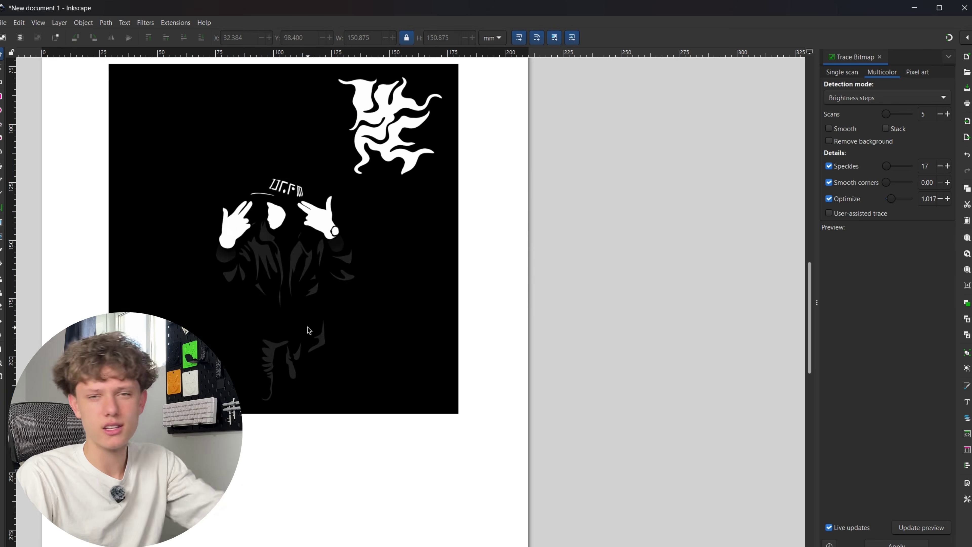
Select the original image, trace it in multicolor mode with 6 scans, and delete the resulting trace
left_click(302, 276)
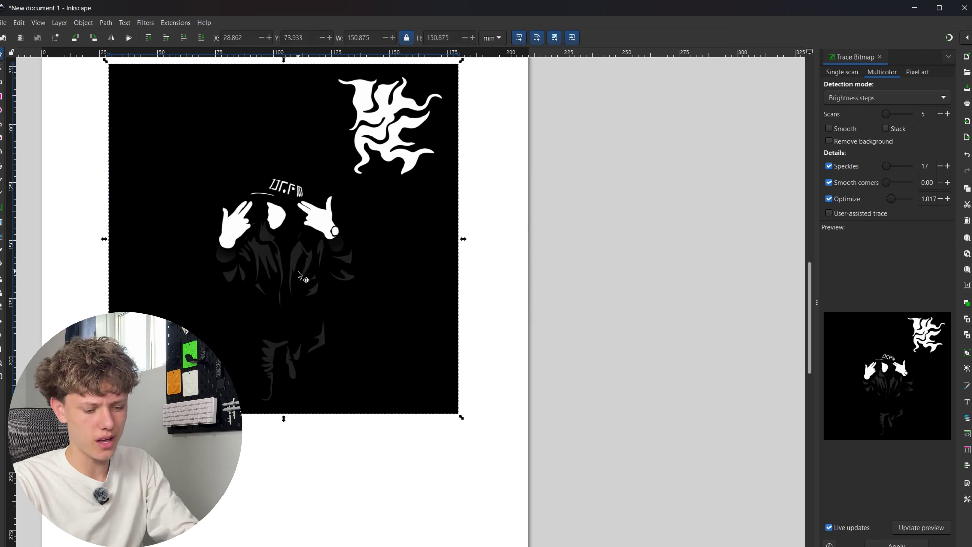
left_click(948, 113)
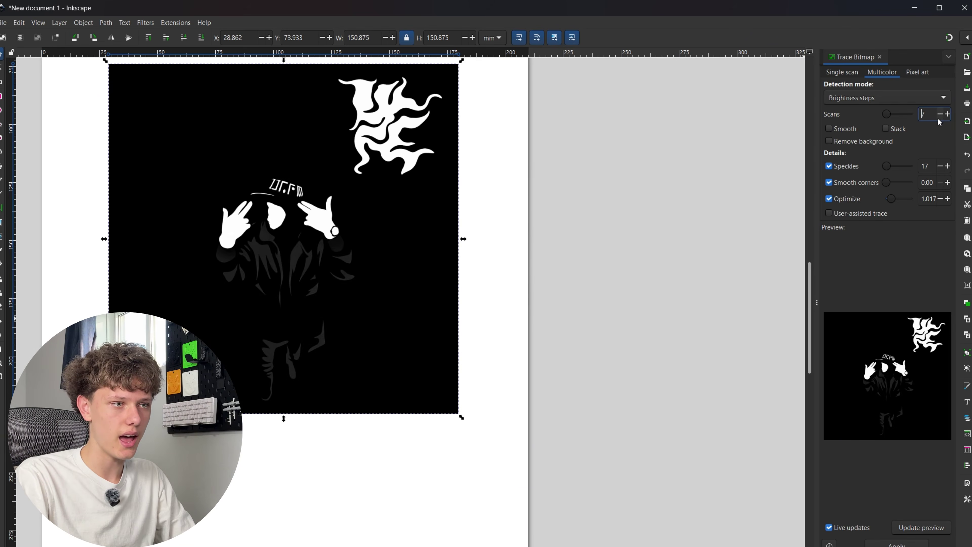
left_click(902, 543)
key("Delete")
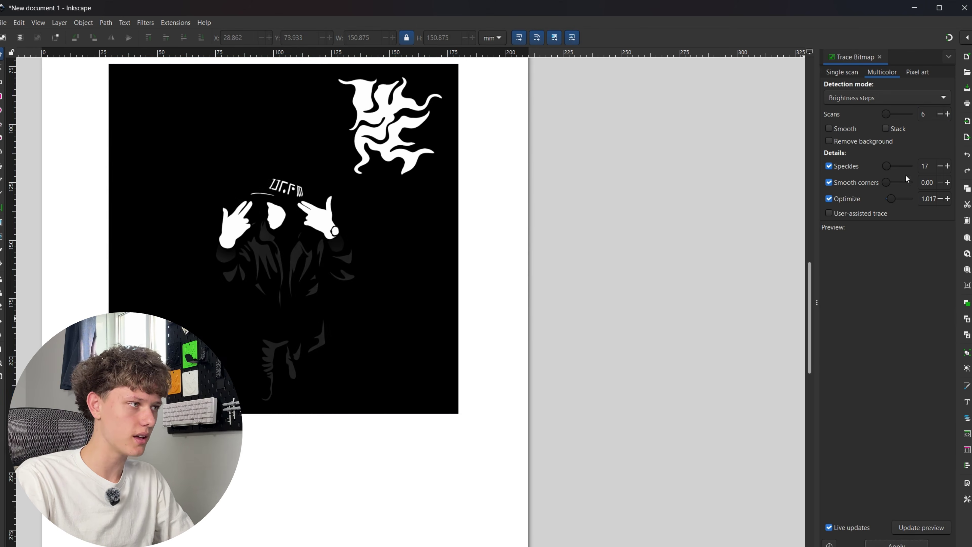
Trace the image again with 8 multicolor scans, move the result off the original, and delete it
left_click(947, 114)
left_click(948, 113)
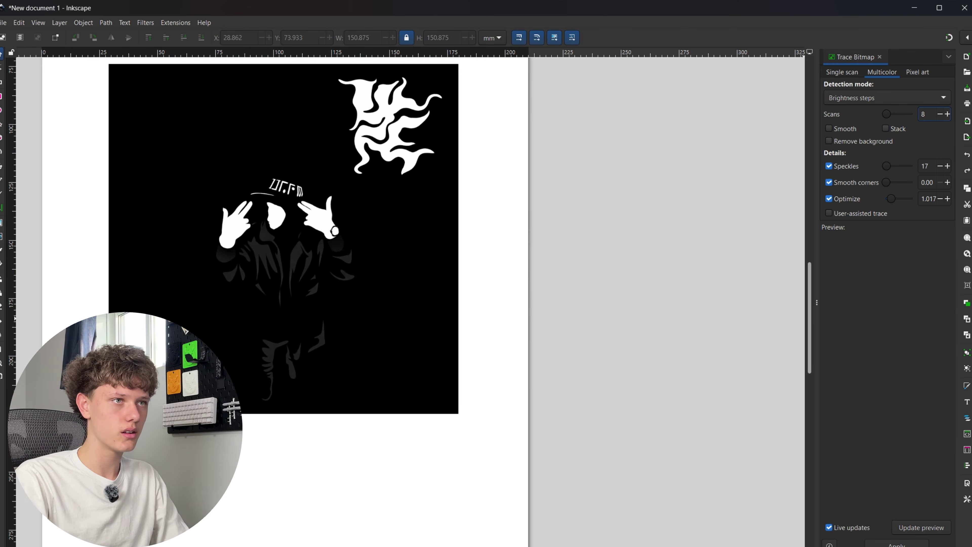
left_click(377, 247)
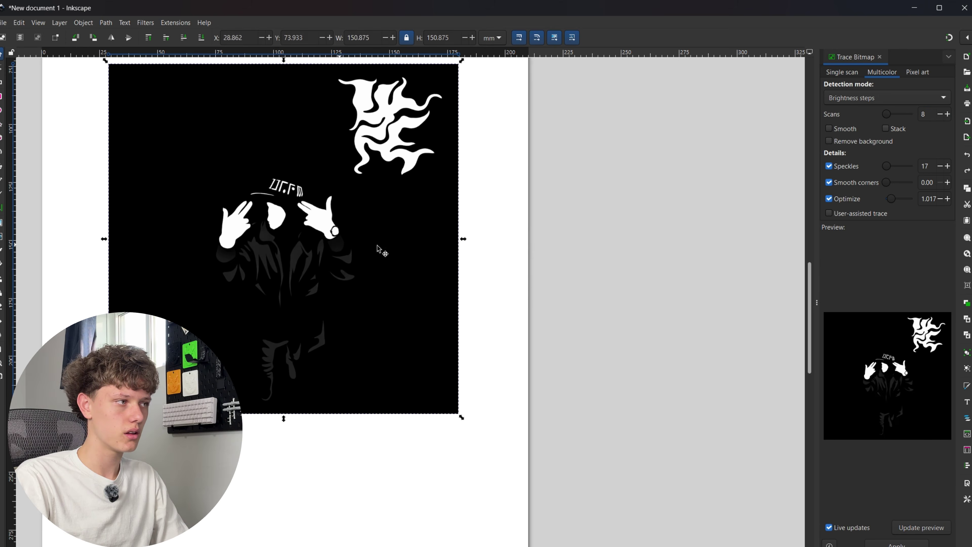
left_click(896, 543)
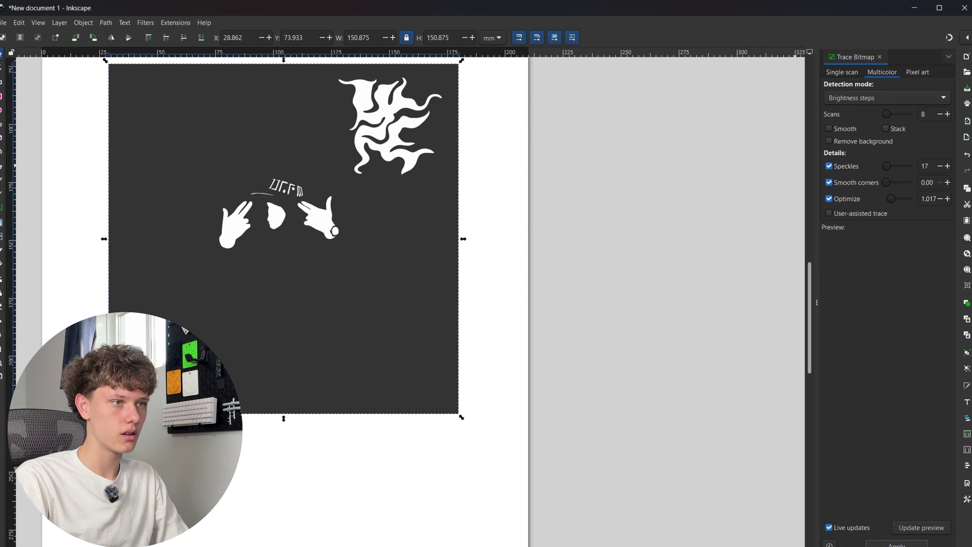
mouse_move(190, 257)
left_mouse_down()
mouse_move(240, 343)
mouse_move(231, 364)
left_mouse_up()
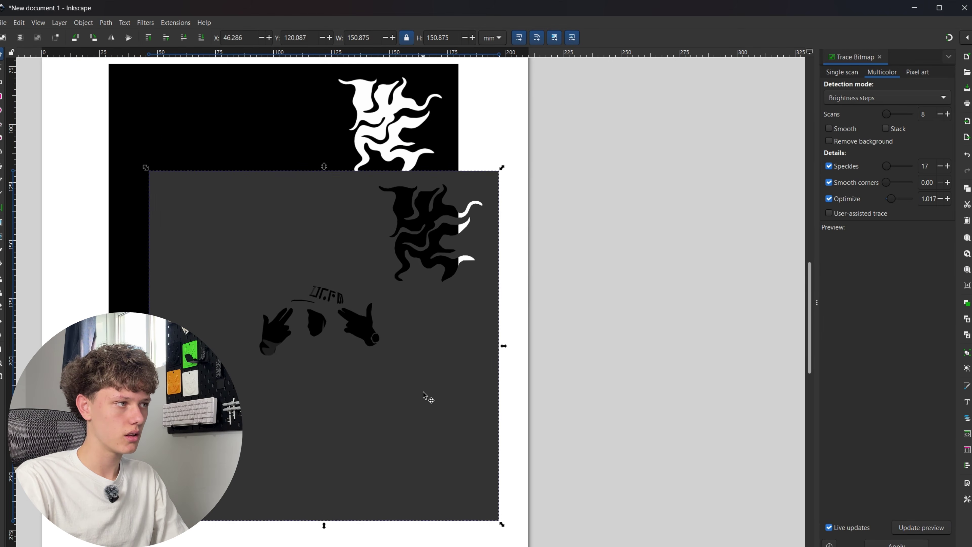
key("Delete")
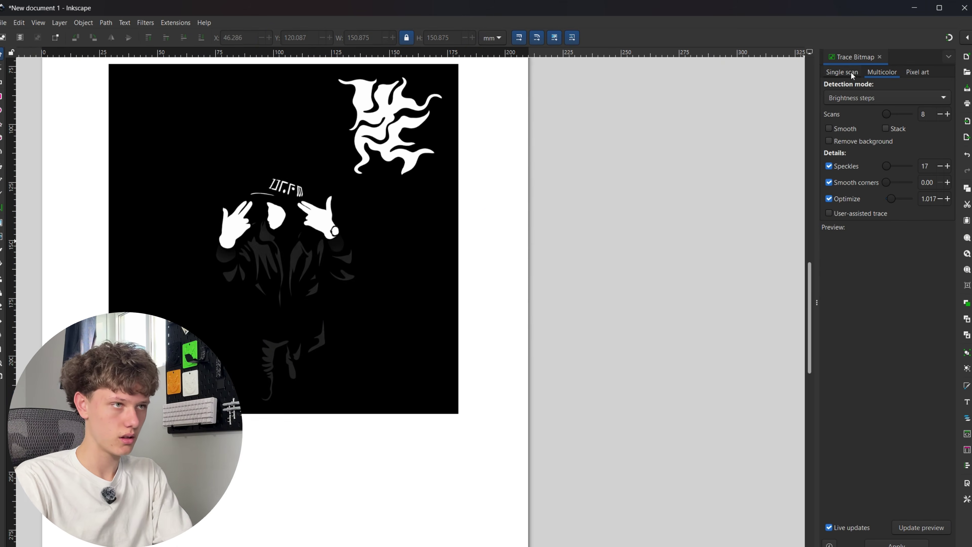
Trace the selected image as a single scan using Brightness cutoff with a threshold of 0.064
left_click(850, 70)
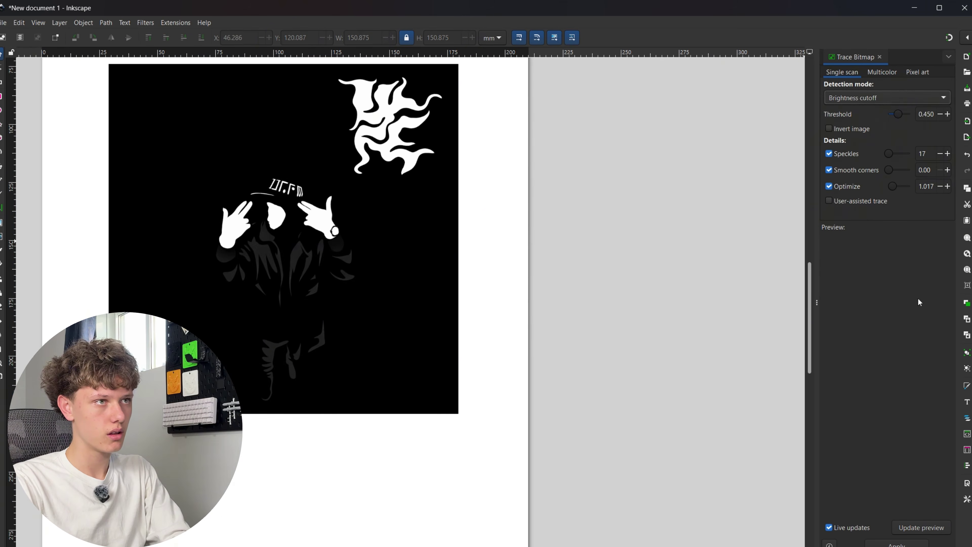
left_click(376, 283)
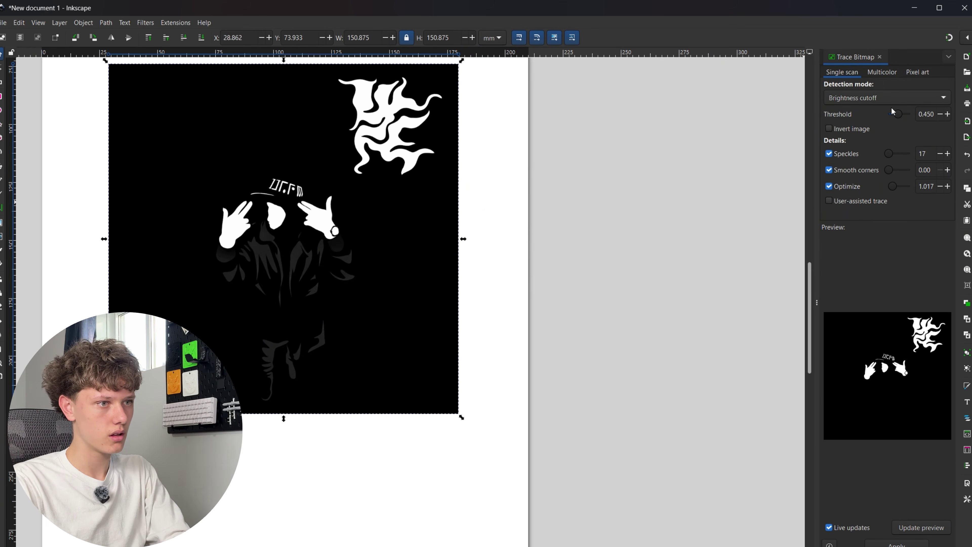
mouse_move(906, 118)
left_mouse_down()
mouse_move(933, 121)
mouse_move(795, 133)
mouse_move(898, 132)
mouse_move(887, 130)
left_mouse_up()
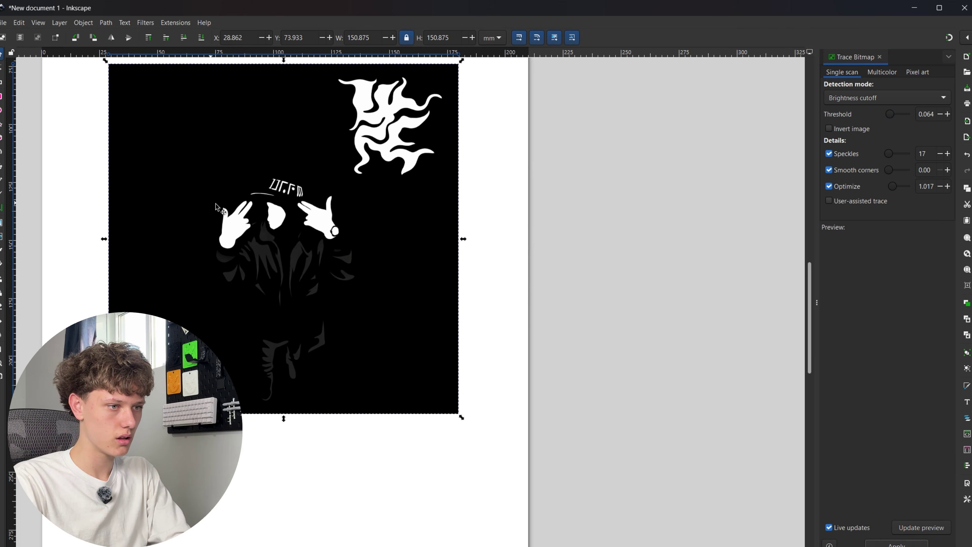
Move the single-scan trace off the original image, delete that image, and reposition the trace on the page
mouse_move(383, 285)
left_mouse_down()
mouse_move(419, 426)
mouse_move(483, 439)
mouse_move(410, 409)
left_mouse_up()
left_click(292, 126)
key("Delete")
left_click_drag(365, 319, 321, 185)
scroll(239, 300, "up", 2)
scroll(275, 333, "down", 3)
scroll(275, 334, "up", 2, "ctrl")
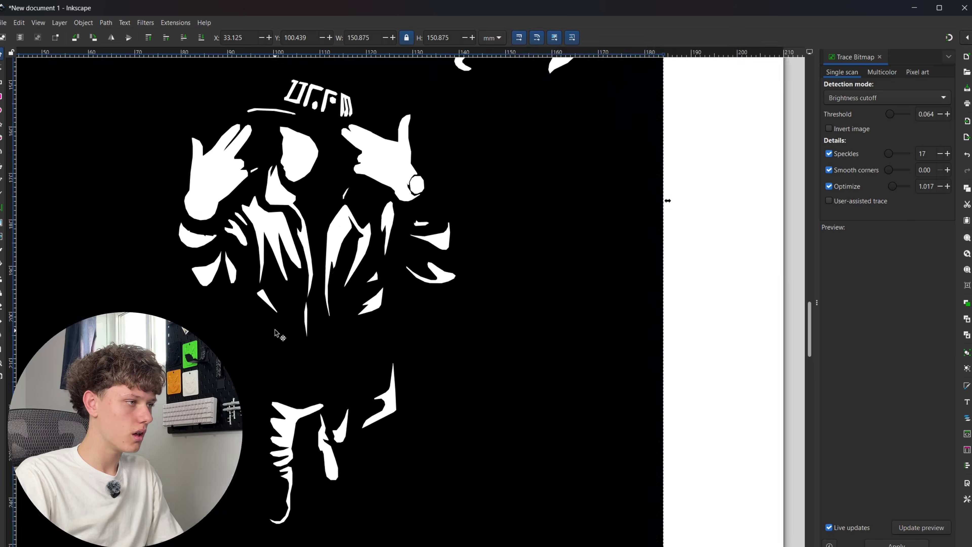
scroll(275, 333, "down", 2, "ctrl")
left_click_drag(418, 368, 415, 358)
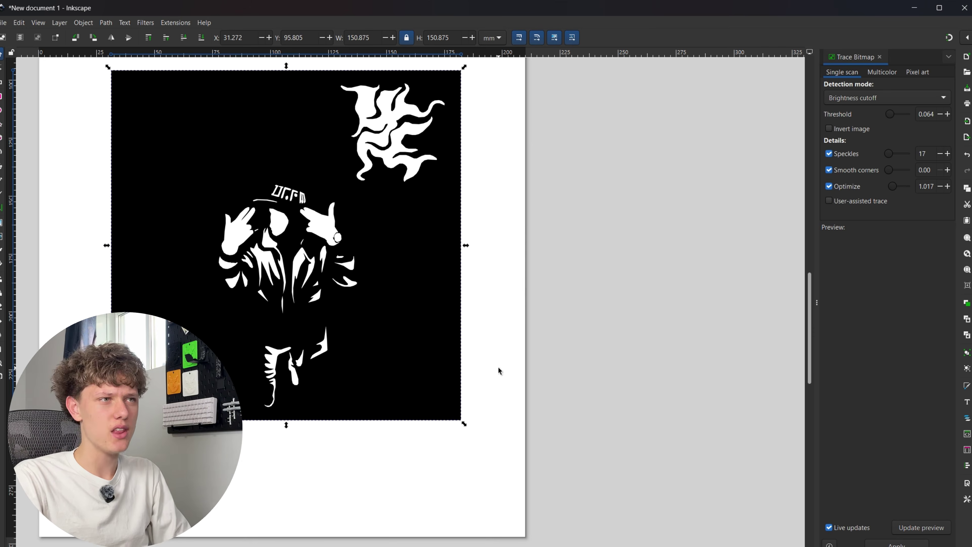
Undo the repositioning of the trace and the deletion of the original image
scroll(173, 466, "down", 4, "ctrl")
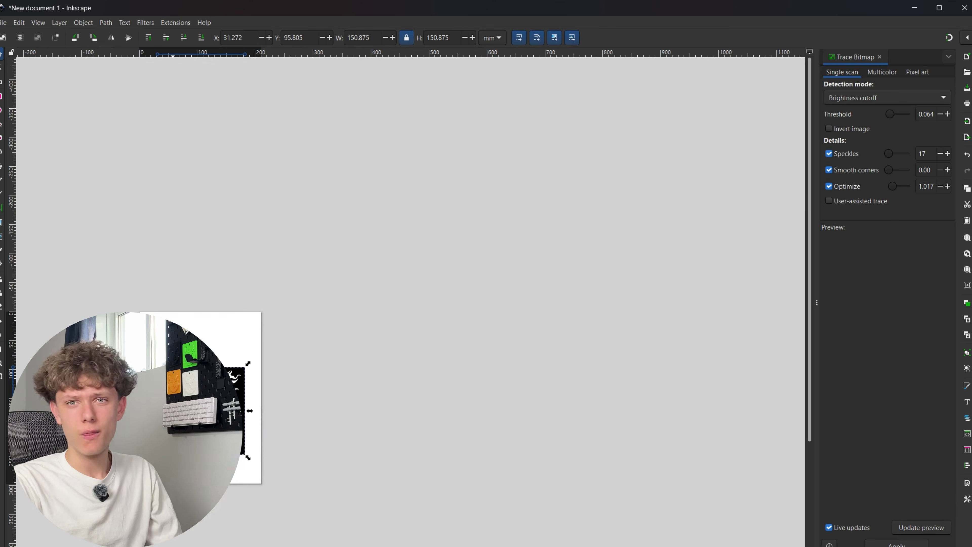
key("ctrl+z")
key("ctrl+z")
key("ctrl+z")
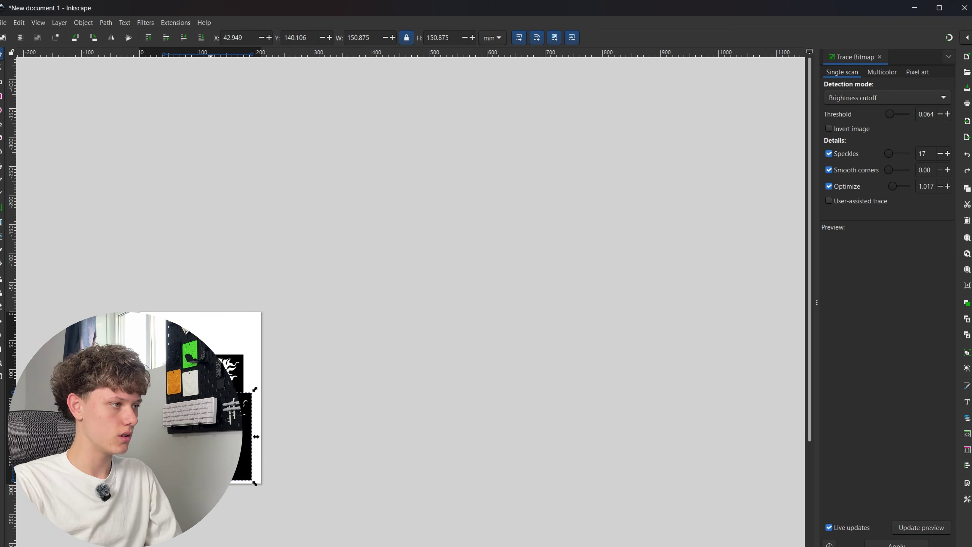
Shift the trace partly off the original image, delete the image, and place the trace at about X 29.6 mm, Y 91.9 mm
left_click_drag(210, 428, 204, 396)
scroll(115, 362, "up", 4, "ctrl")
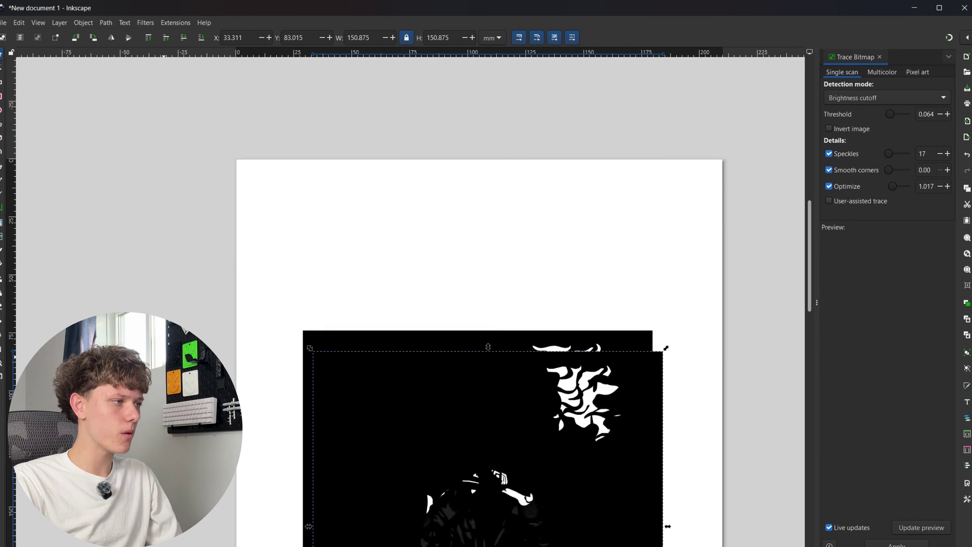
scroll(165, 355, "down", 5)
scroll(528, 261, "down", 1)
scroll(522, 222, "down", 3, "ctrl")
mouse_move(487, 248)
left_mouse_down()
mouse_move(488, 289)
mouse_move(497, 250)
left_mouse_up()
left_click(488, 218)
key("Delete")
scroll(497, 257, "up", 5)
scroll(497, 263, "down", 4)
scroll(510, 322, "up", 6, "ctrl")
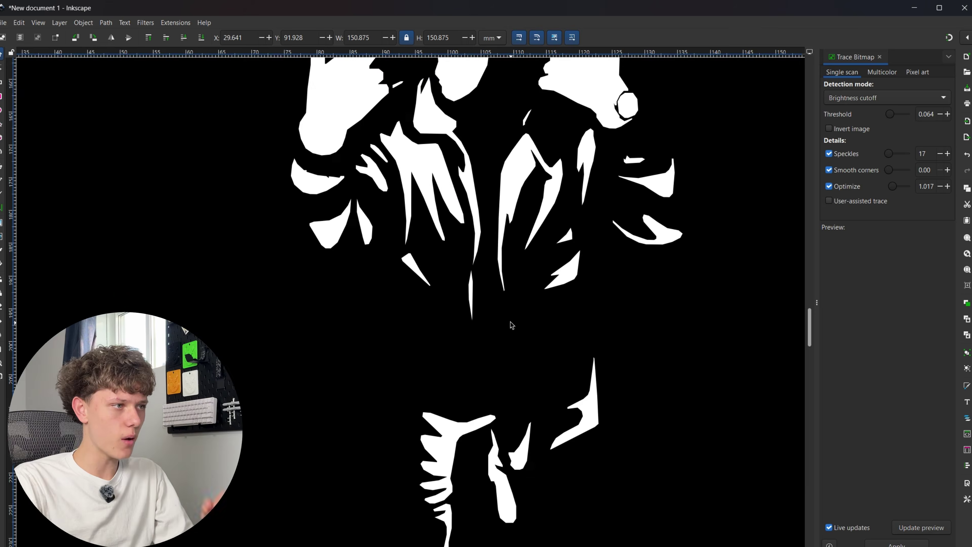
scroll(512, 324, "down", 3, "ctrl")
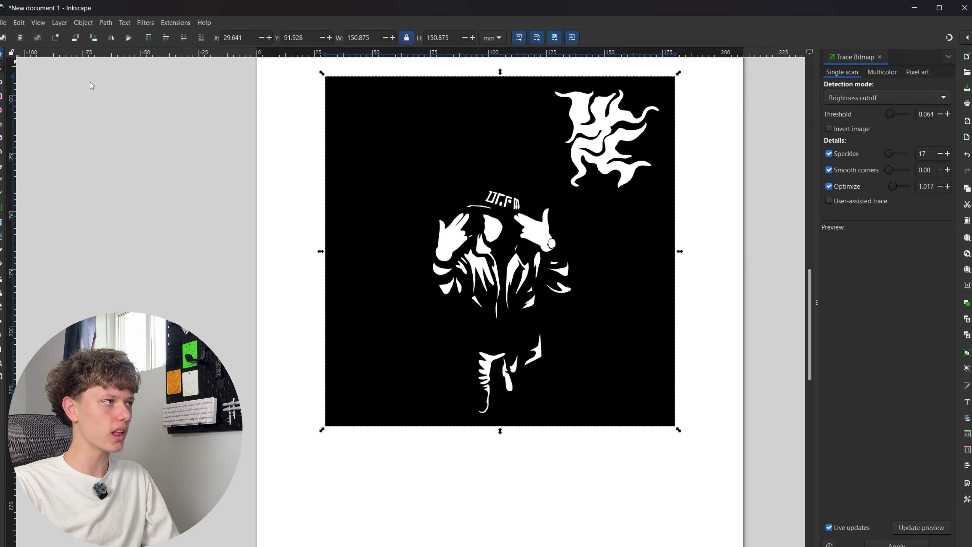
Examine the nodes along the traced path with the Node tool, including close up around the figure's legs
key("n")
left_click(463, 259)
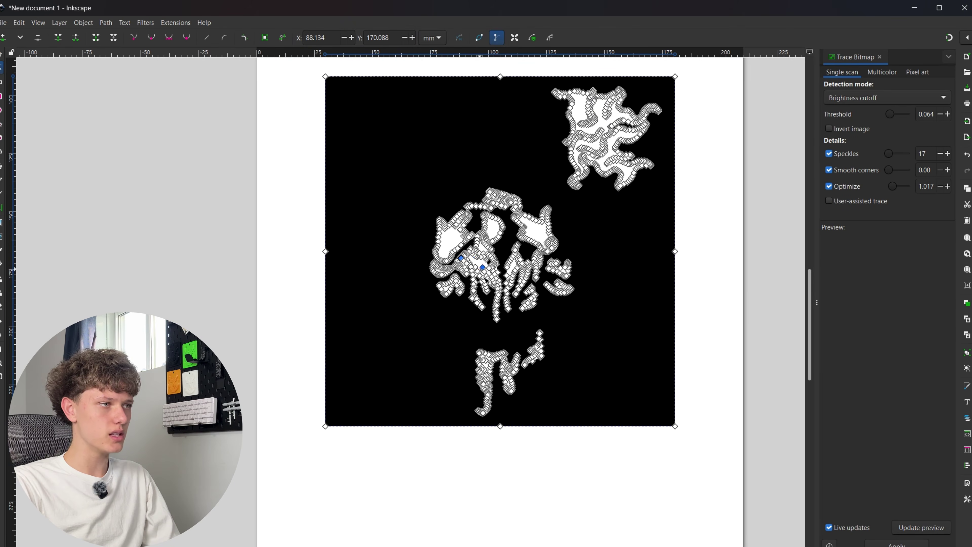
scroll(475, 391, "up", 6, "ctrl")
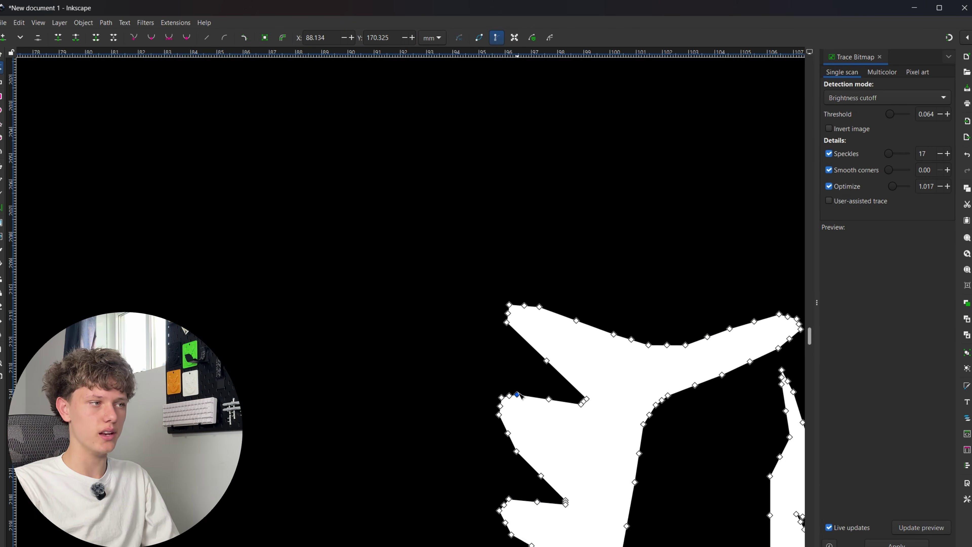
scroll(504, 411, "down", 5, "ctrl")
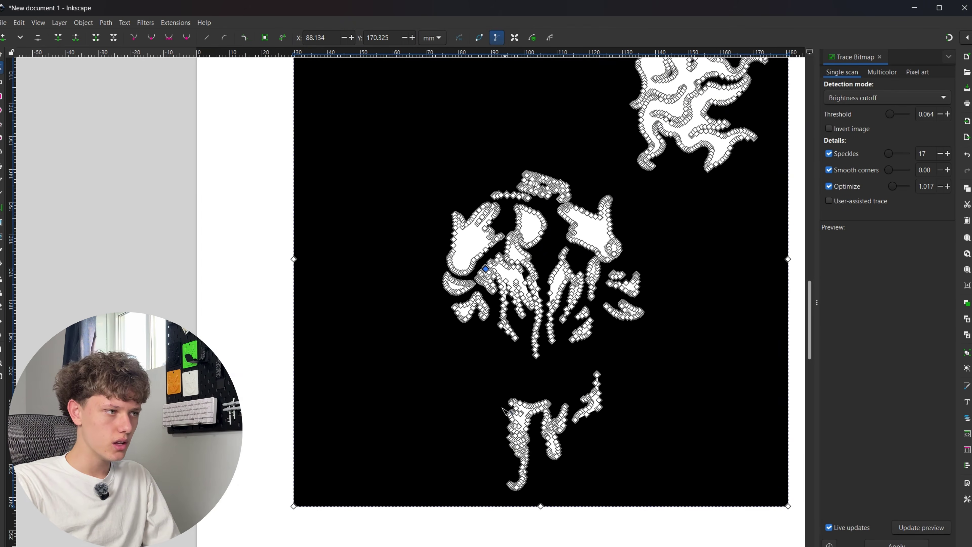
left_click(2, 58)
scroll(274, 223, "down", 3, "ctrl")
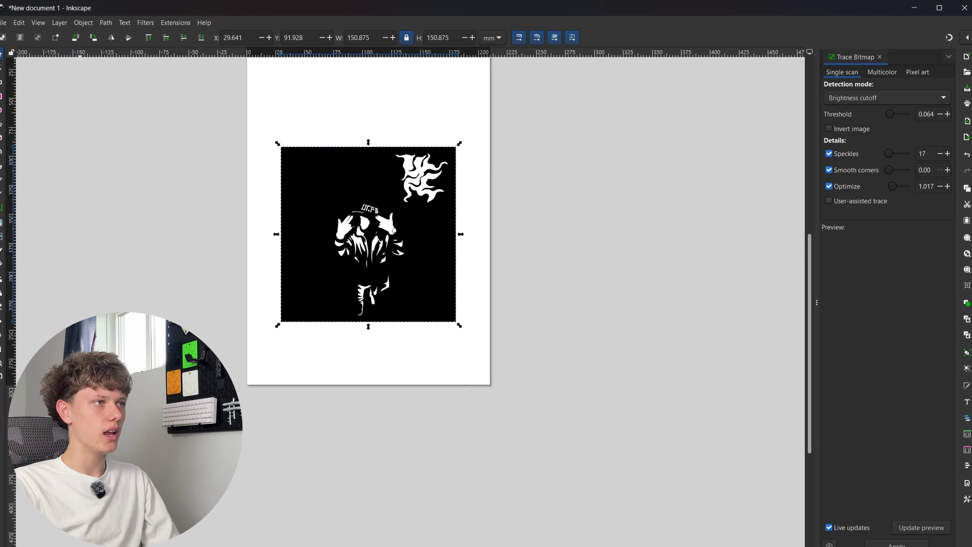
Save the document in Downloads as album11 in Desktop Cutting Plotter (AutoCAD DXF R14) format, accepting the default export options
left_click(2, 23)
left_click(95, 113)
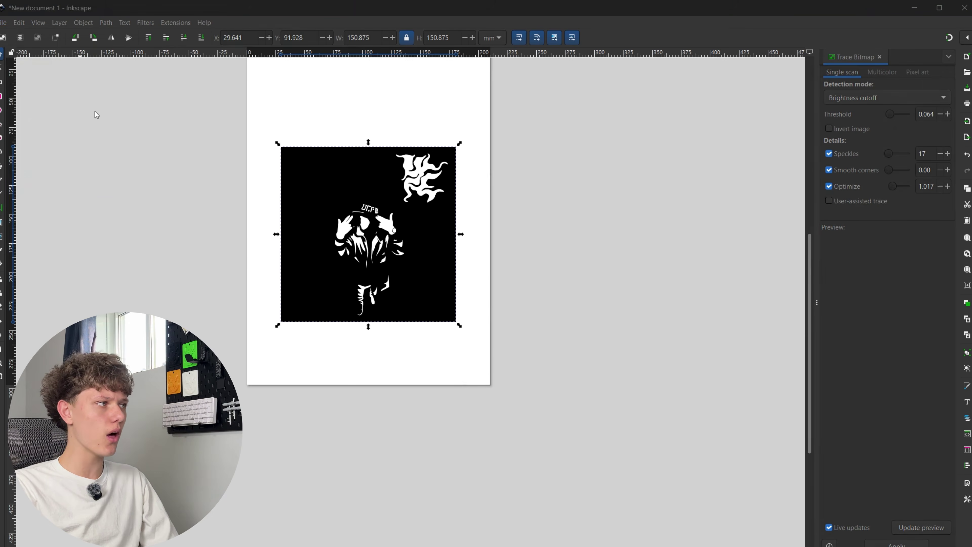
key("BackSpace")
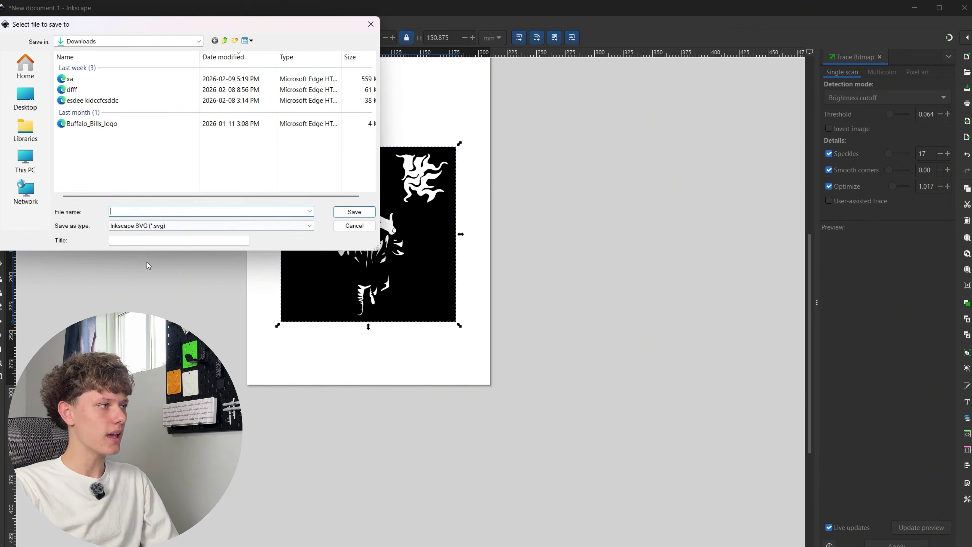
type("album1")
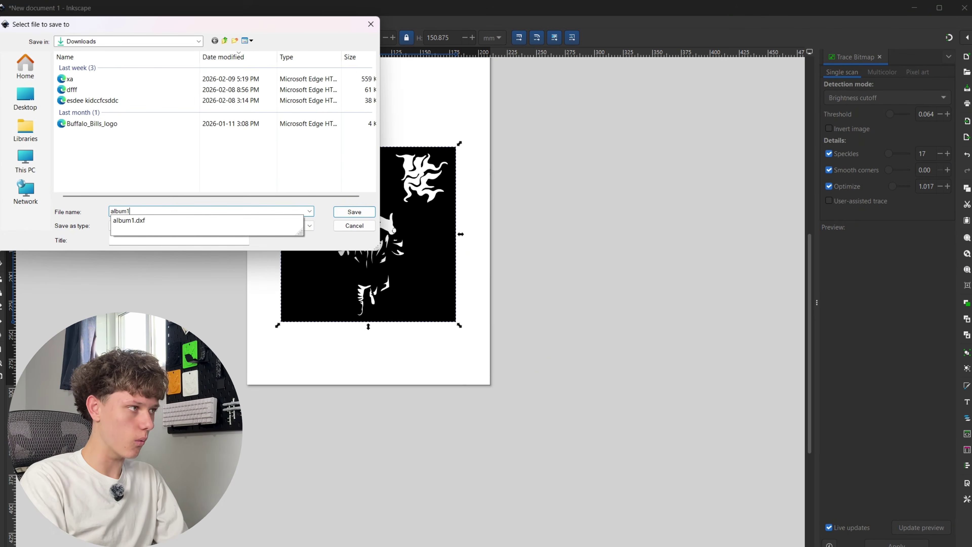
type("1")
left_click(297, 226)
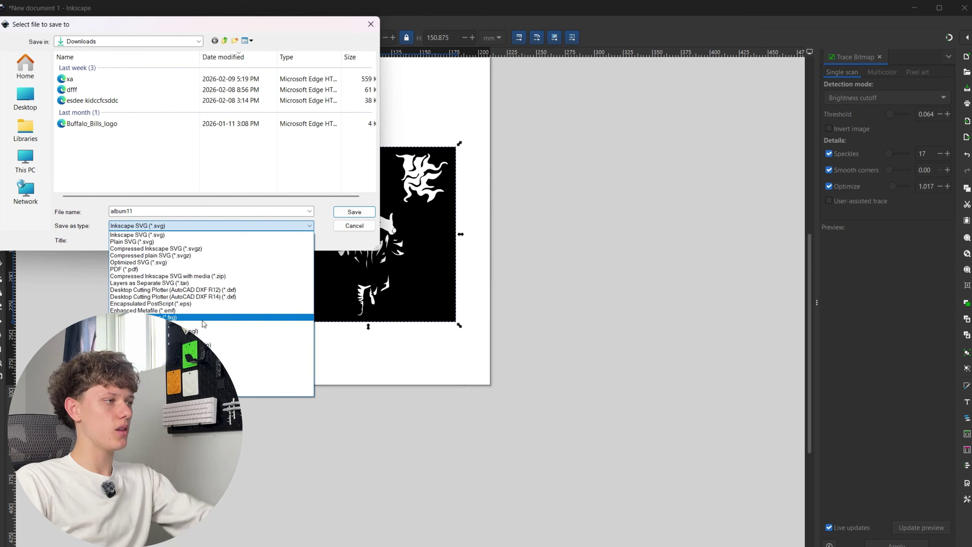
left_click(205, 297)
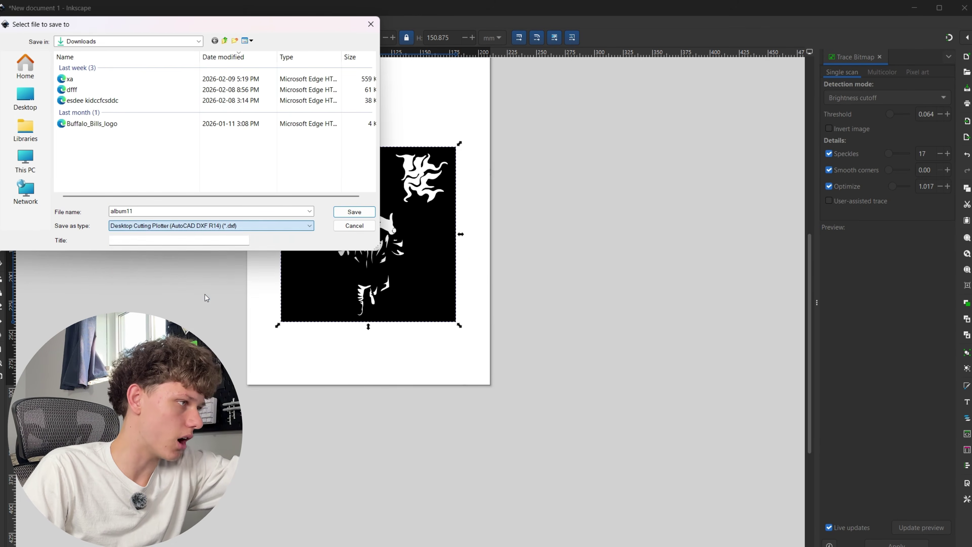
left_click(353, 212)
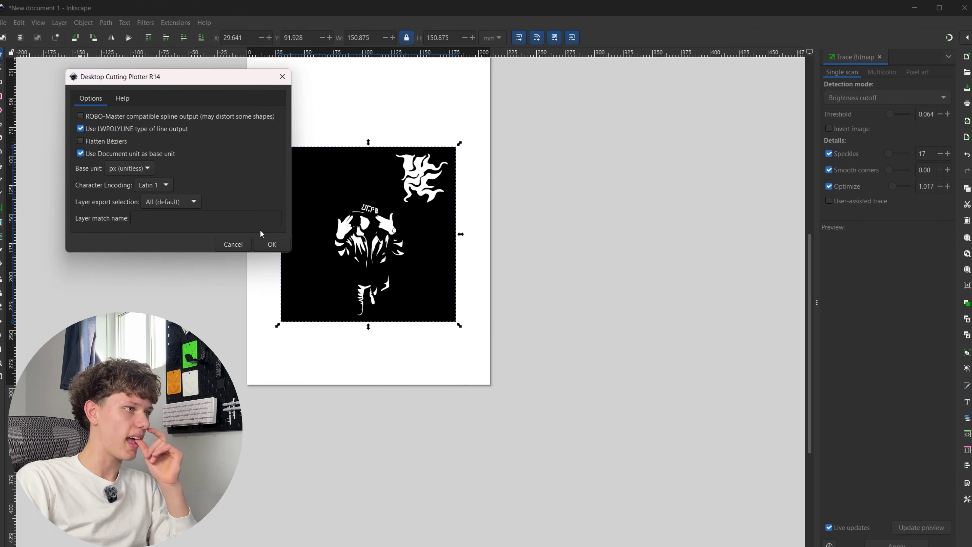
left_click(267, 244)
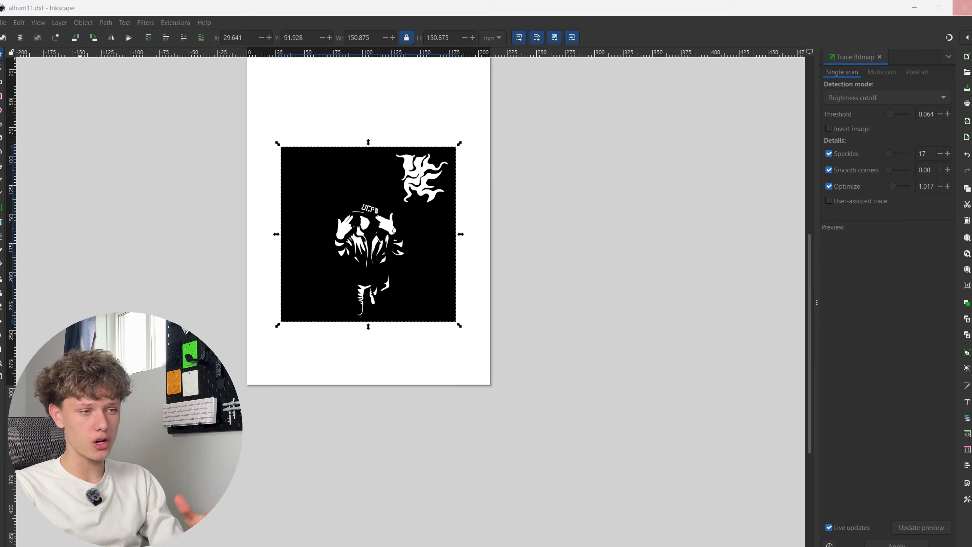
Locate the exported album11.dxf in File Explorer's recent files and create a new Onshape document named Yeat
key("super+e")
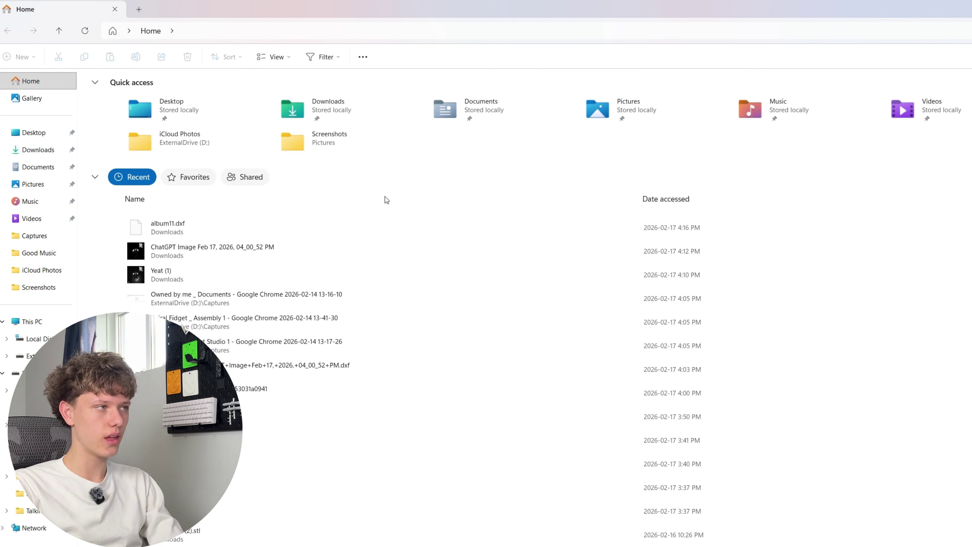
left_click(214, 226)
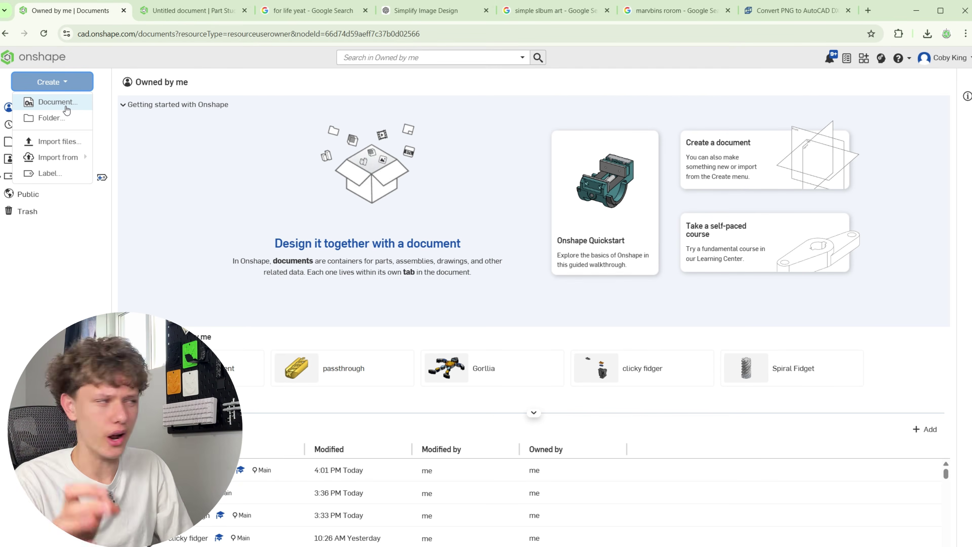
left_click(56, 101)
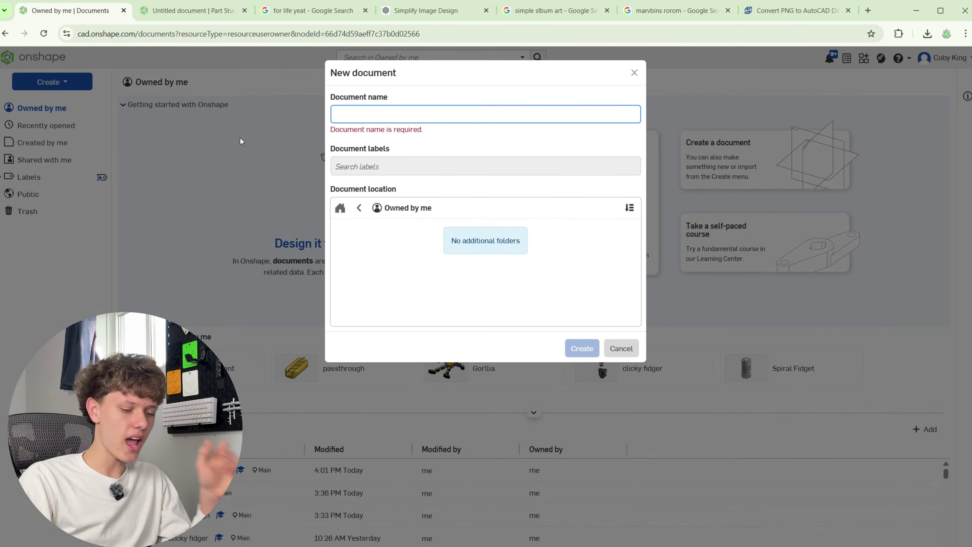
type("Yeat")
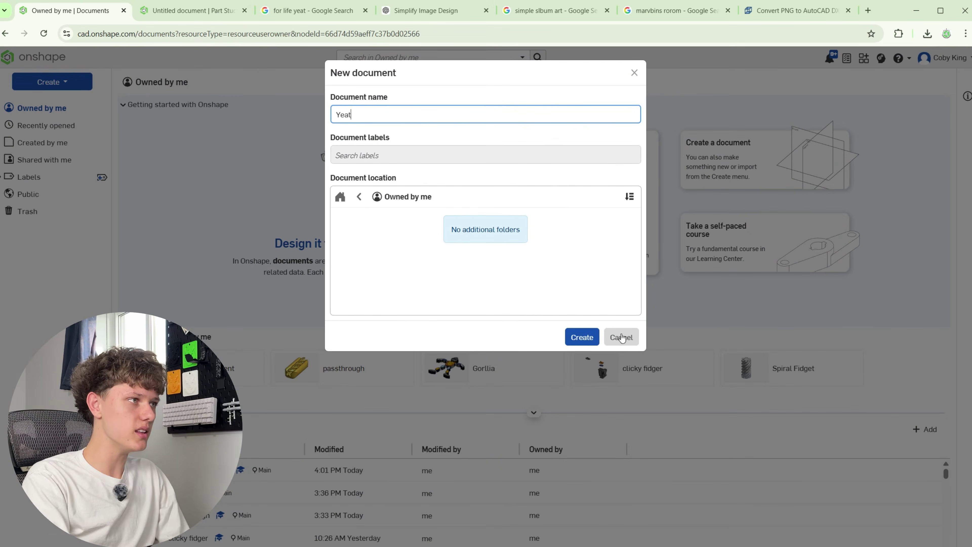
left_click(578, 337)
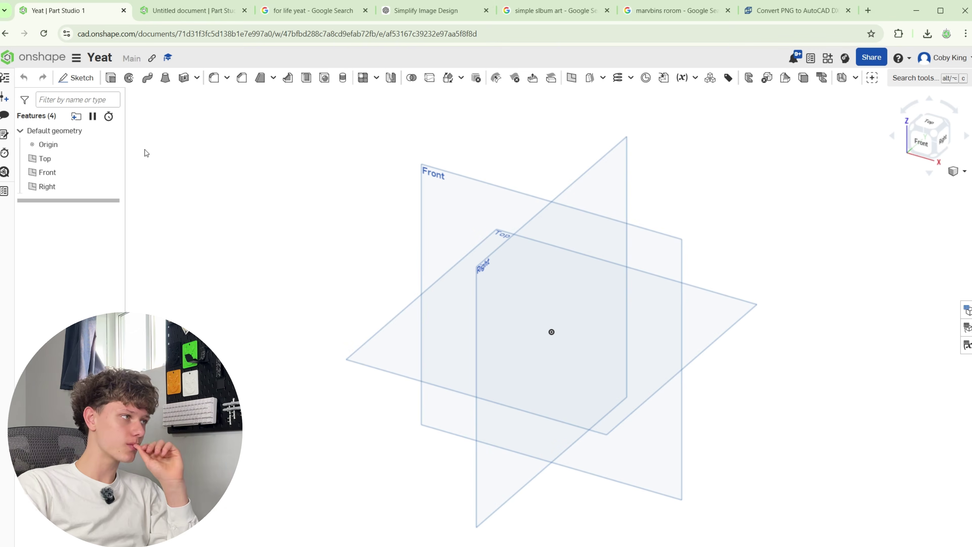
Hide the Front and Right planes and start a sketch on the Top plane, viewed from the top
left_click(110, 172)
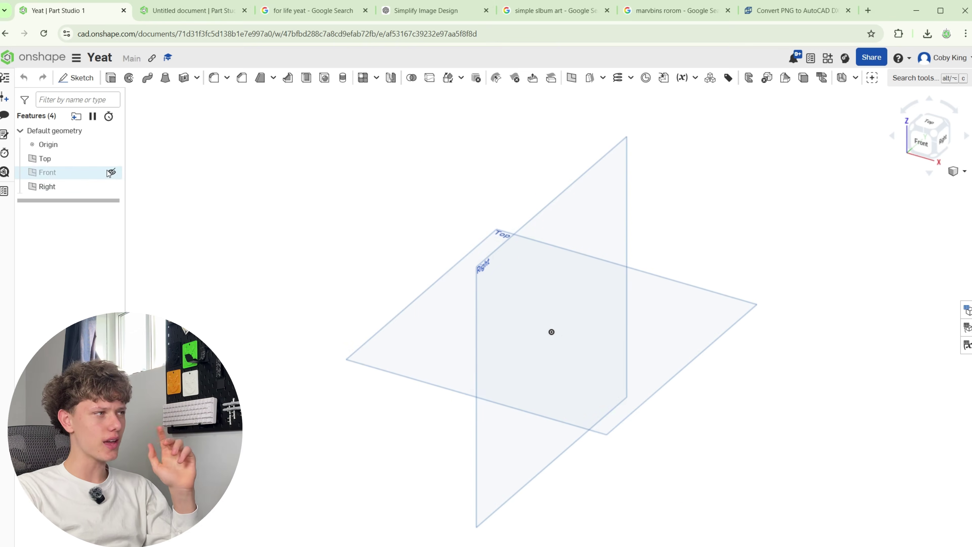
left_click(110, 186)
right_click_drag(619, 264, 525, 283)
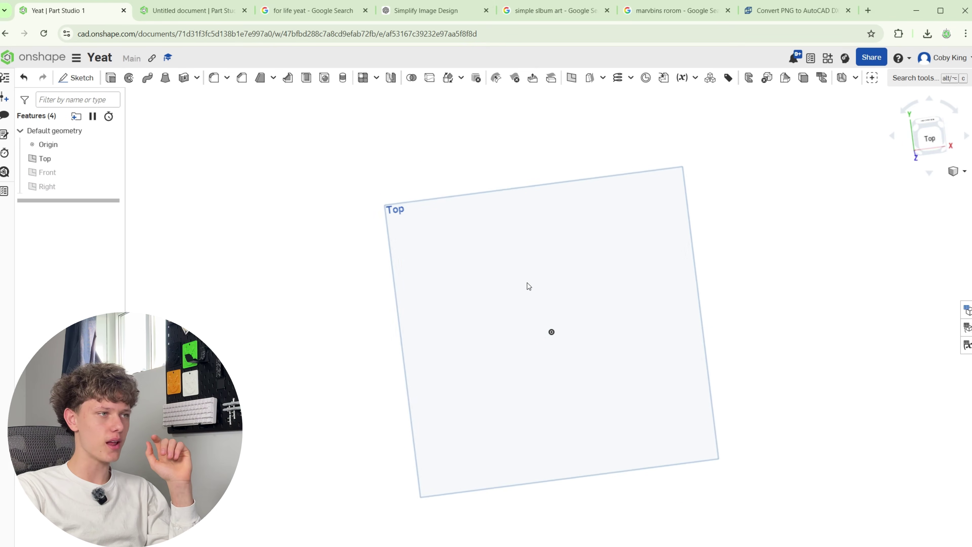
left_click(928, 141)
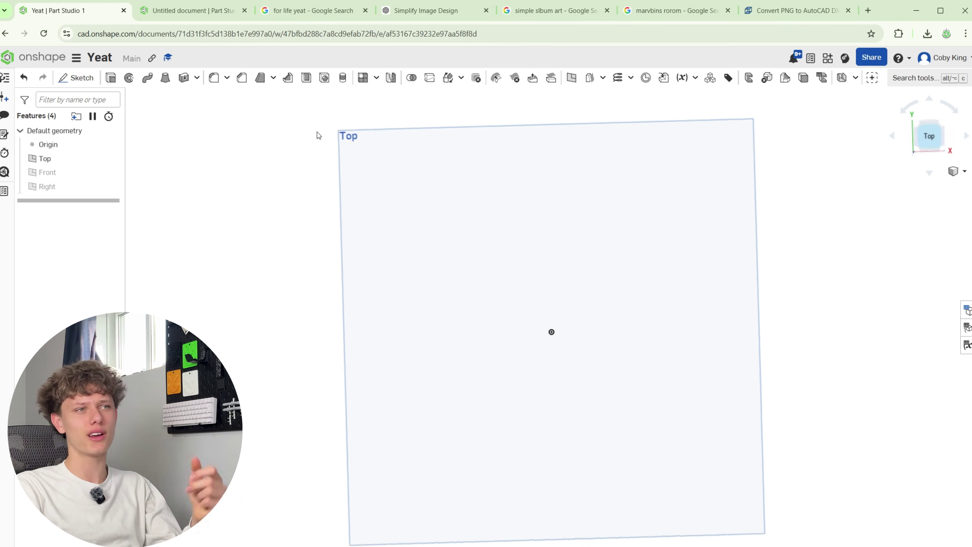
left_click(71, 78)
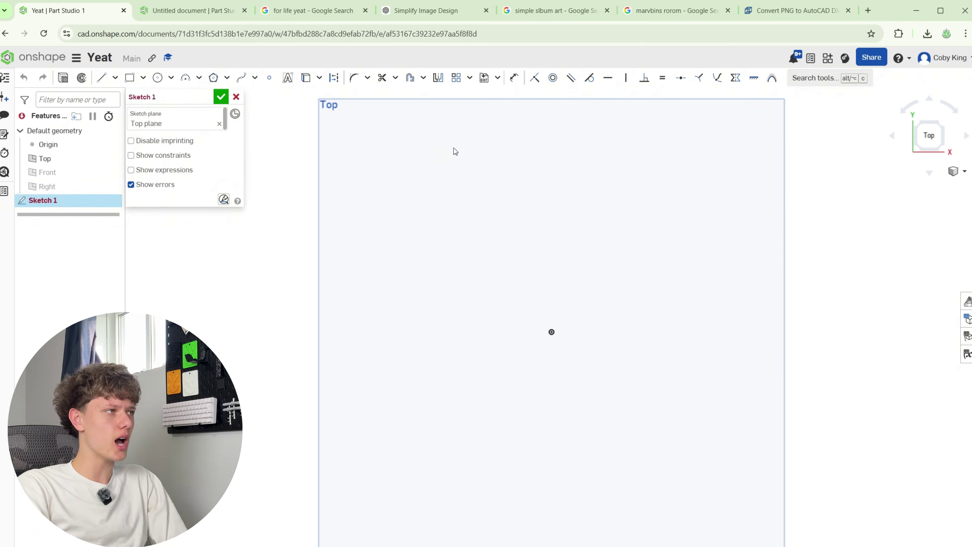
Import album11.dxf from Downloads into the document for use with the sketch's Insert DXF or DWG command
left_click(496, 79)
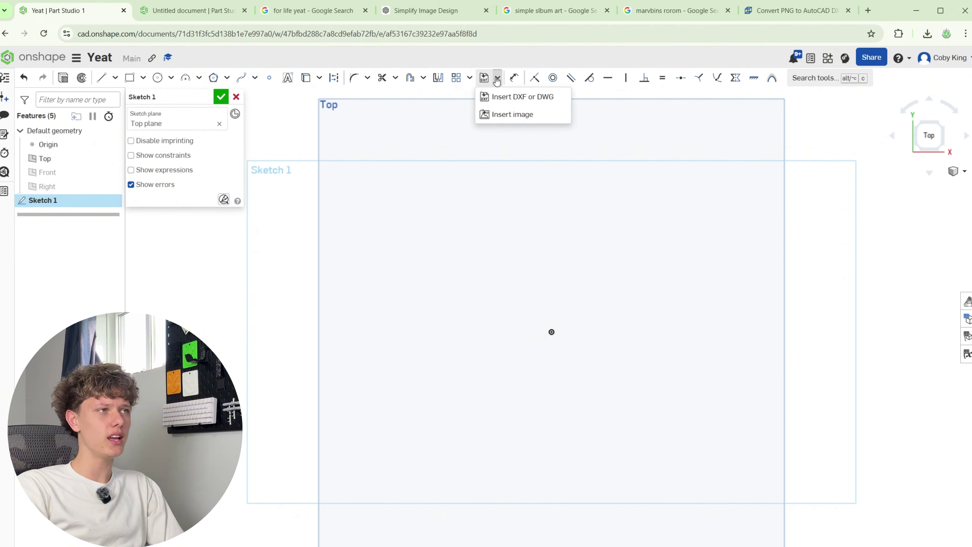
left_click(501, 96)
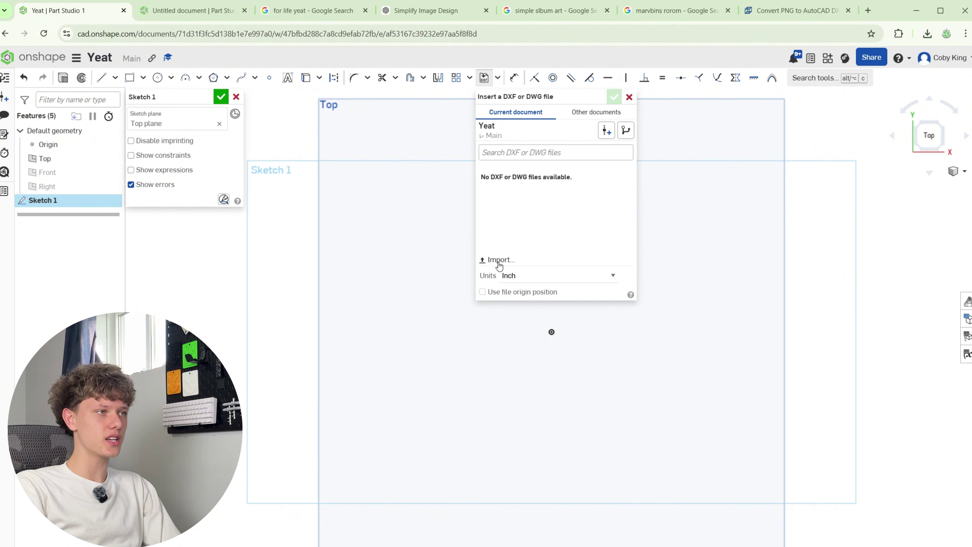
left_click(498, 261)
left_click(139, 104)
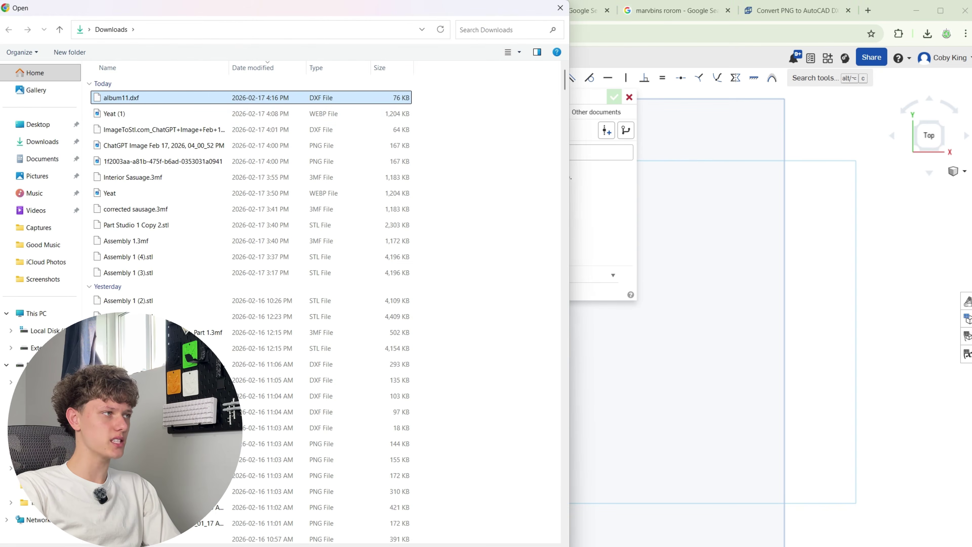
left_click(494, 546)
Insert album11.dxf into the sketch on the Top plane with its units set to Millimeter
left_click(508, 276)
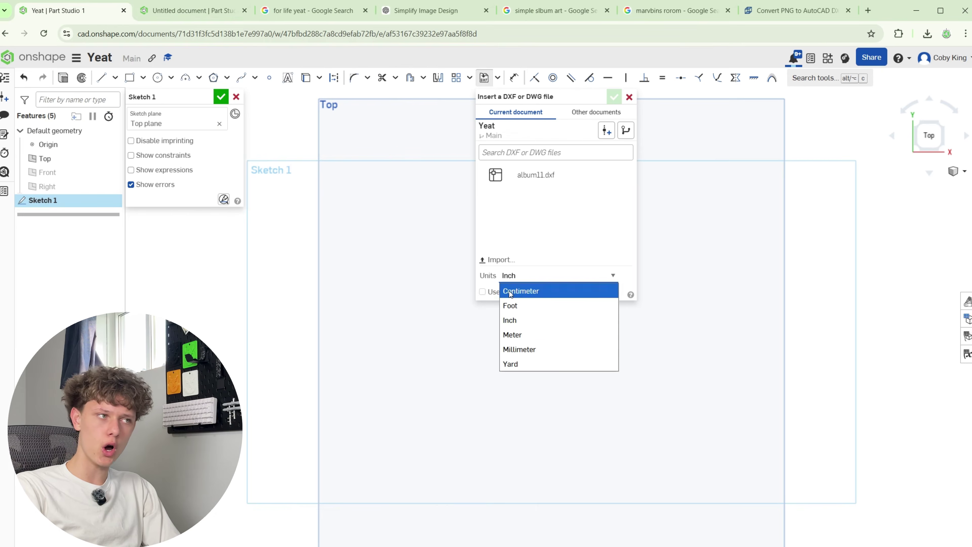
left_click(555, 183)
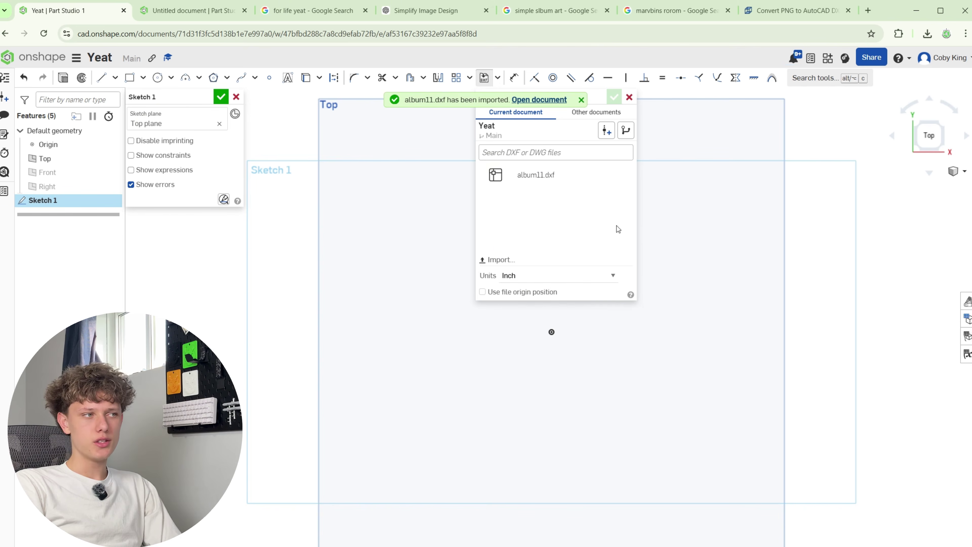
left_click(552, 283)
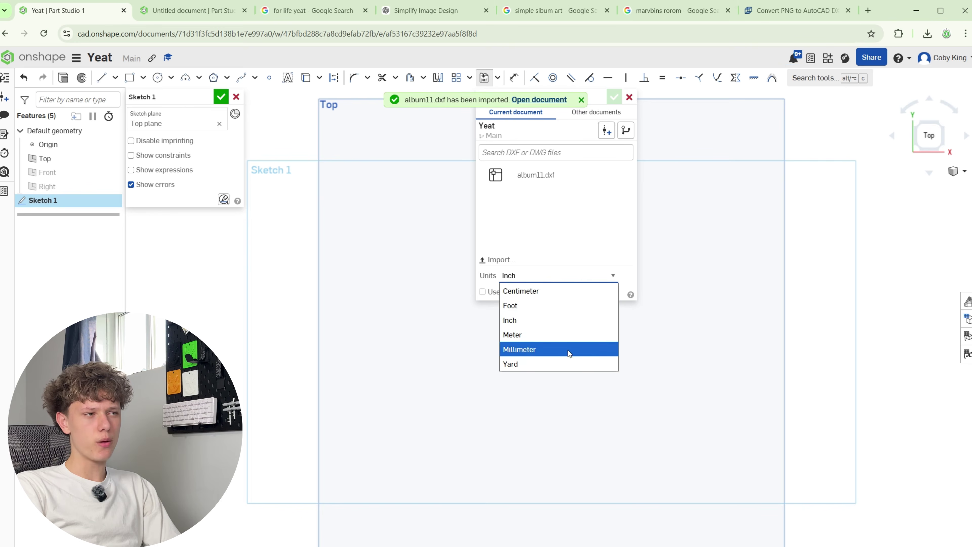
left_click(569, 352)
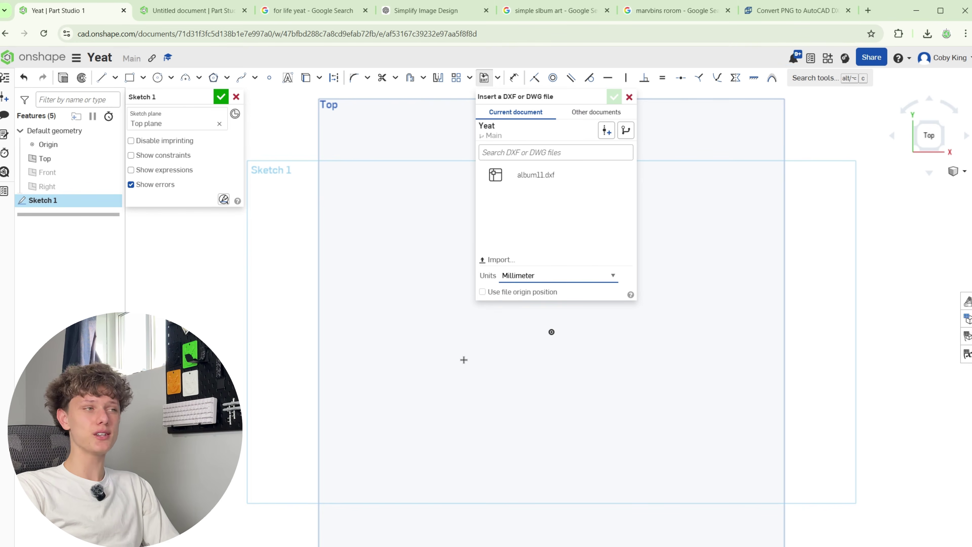
left_click(536, 175)
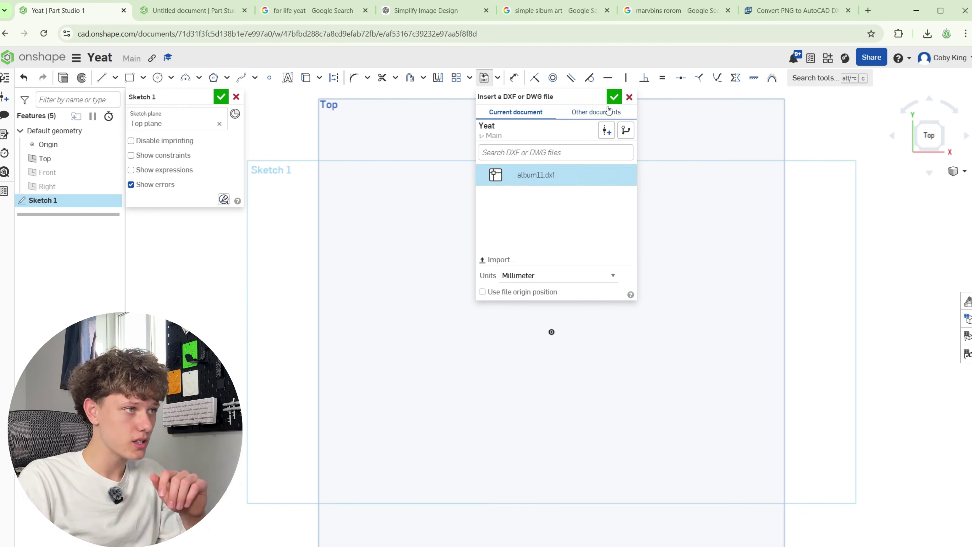
left_click(613, 98)
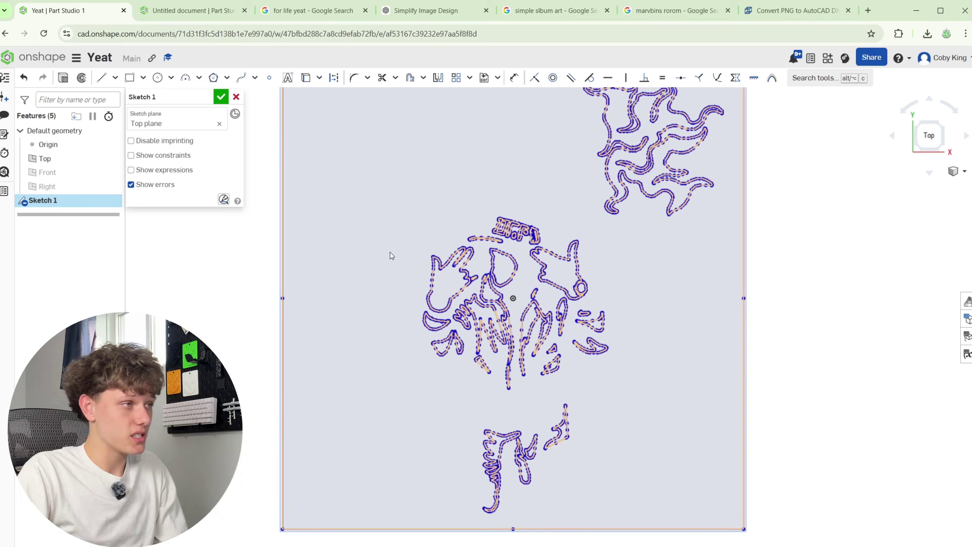
Examine the inserted outlines with all entities selected and close up, checking segments and closed regions around the figure's hands, jacket and legs
left_click(763, 358)
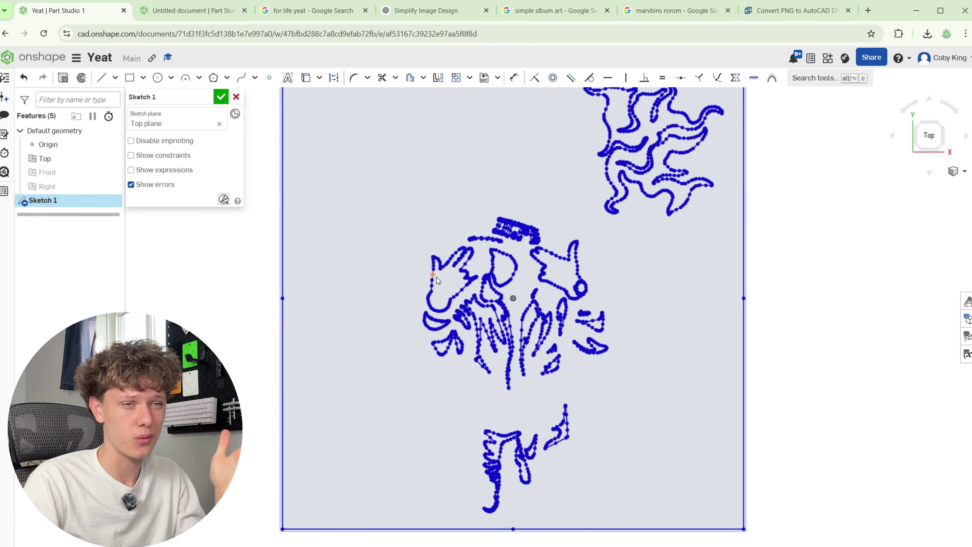
key("ctrl+a")
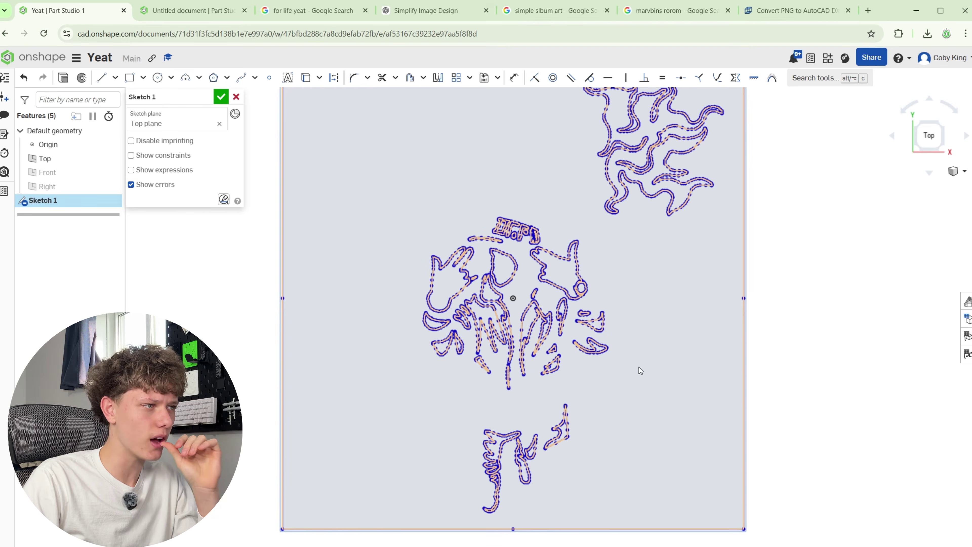
scroll(472, 288, "up", 5)
scroll(483, 284, "up", 2)
left_click(484, 284)
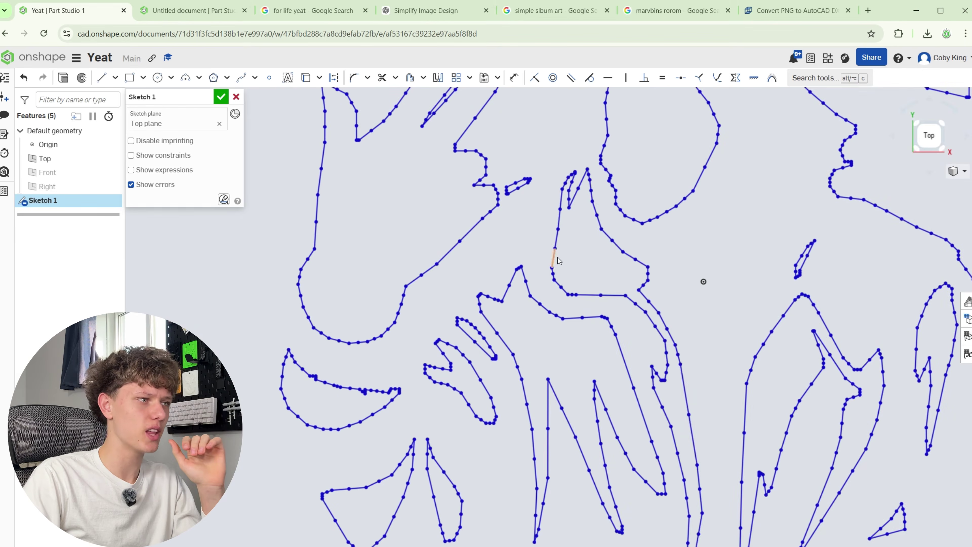
double_click(554, 257)
left_click(577, 252)
scroll(576, 252, "down", 3)
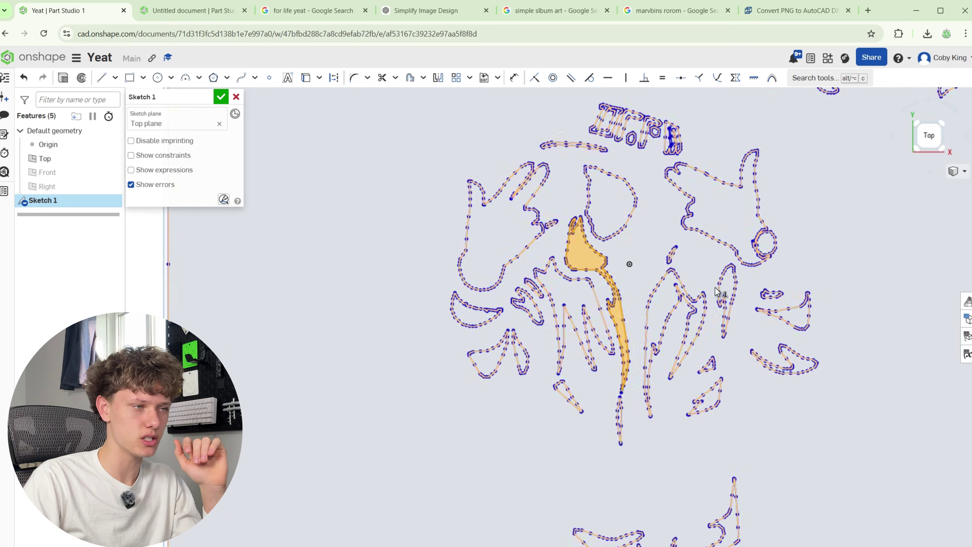
left_click(655, 263)
scroll(660, 282, "down", 3)
left_click(867, 325)
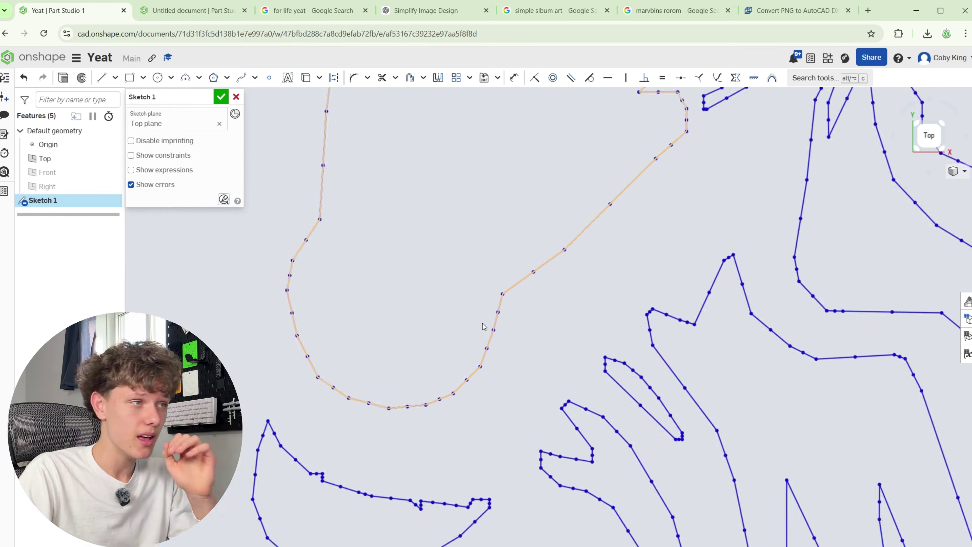
scroll(483, 326, "up", 3)
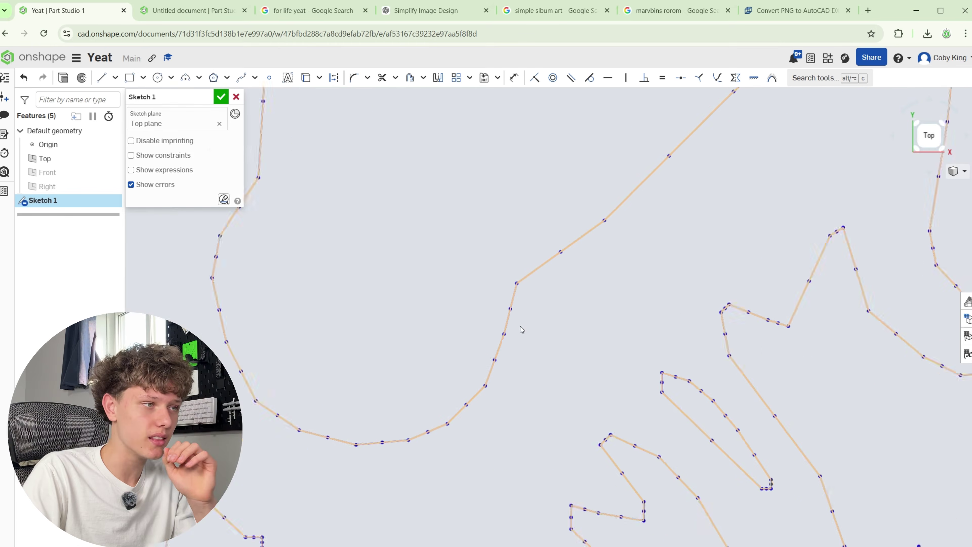
scroll(520, 330, "down", 4)
scroll(674, 224, "down", 5)
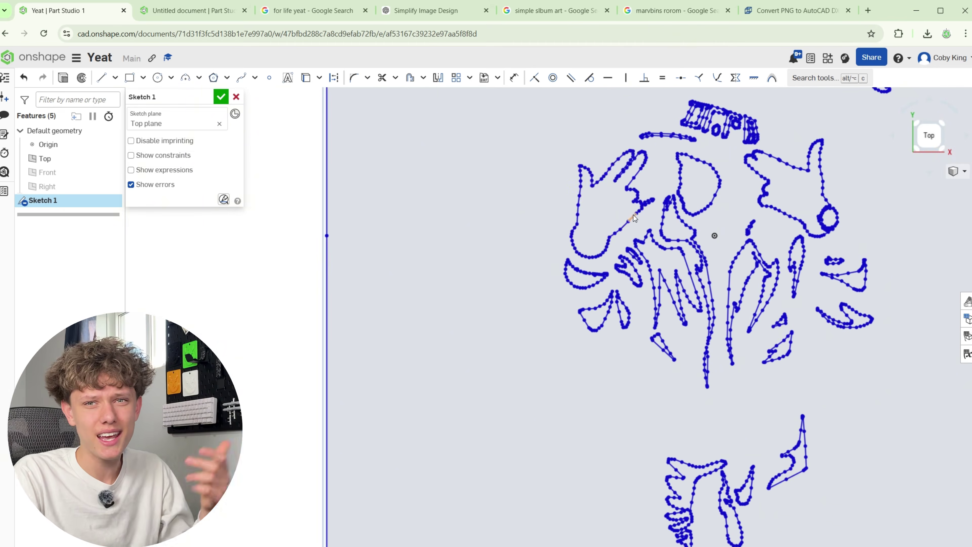
scroll(597, 228, "down", 6)
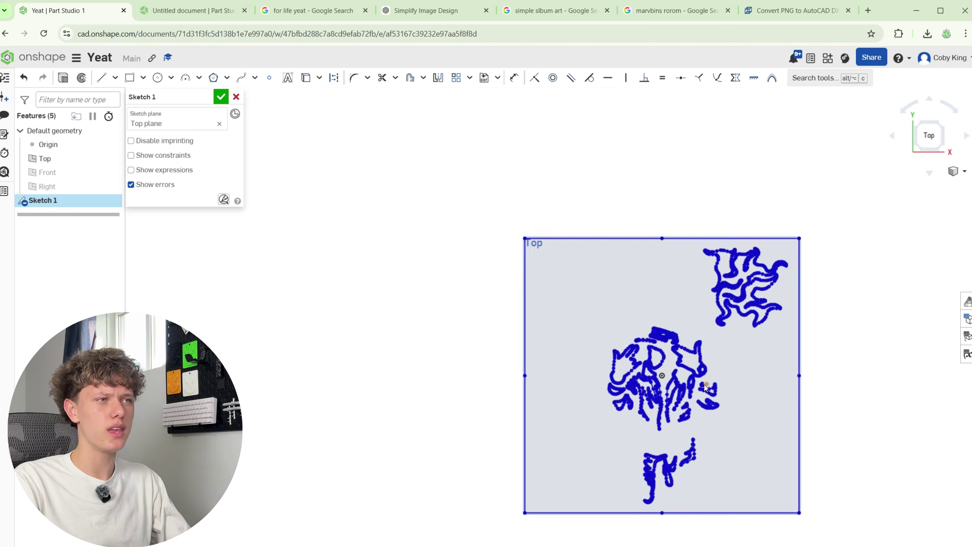
scroll(673, 471, "up", 8)
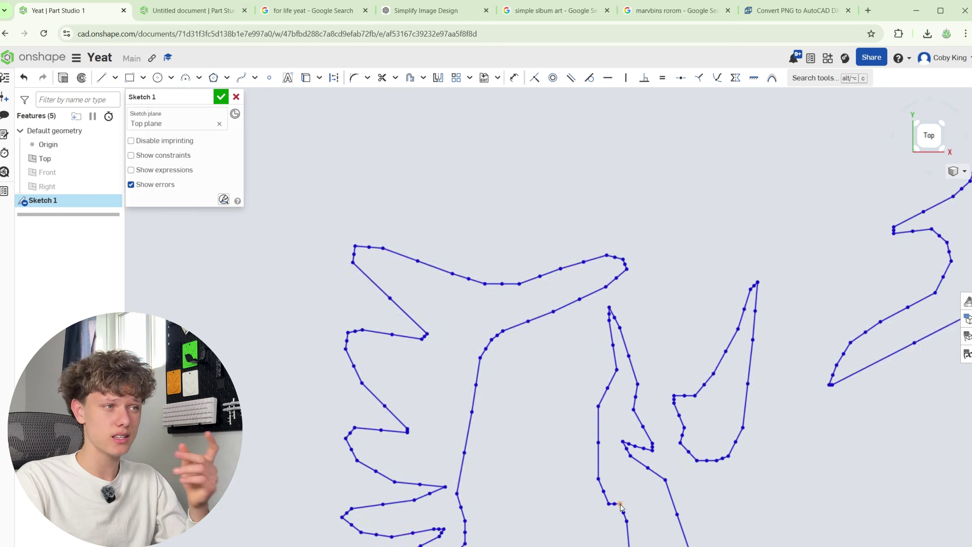
scroll(652, 402, "down", 10)
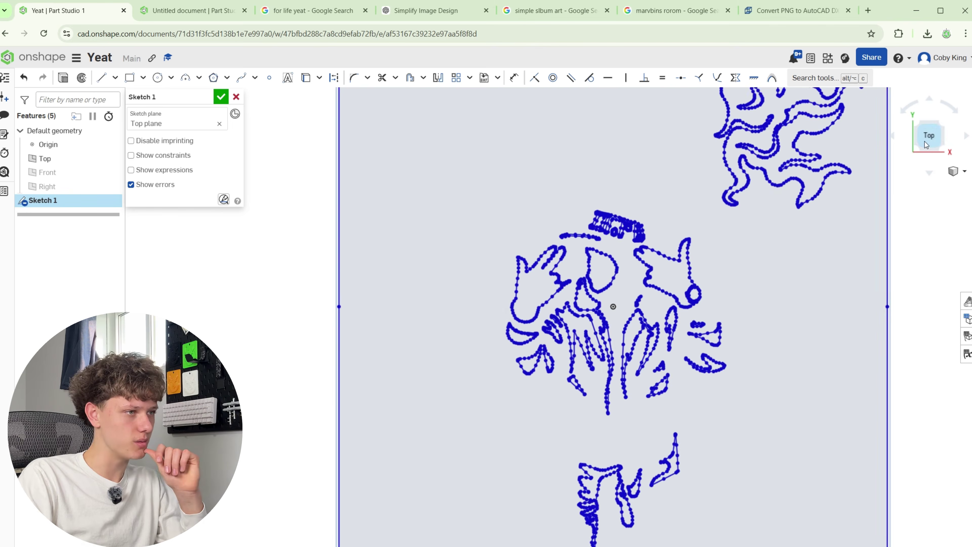
key("f")
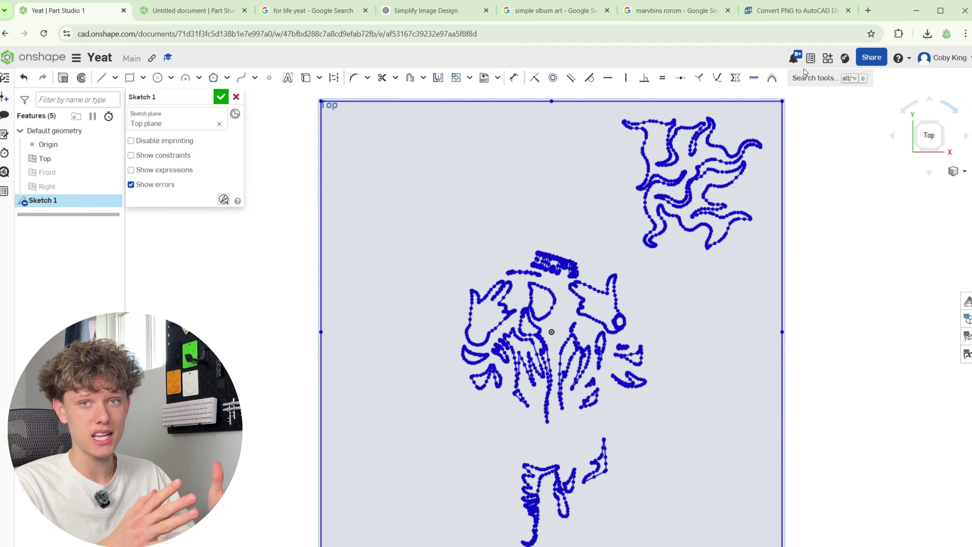
Compare the sketch outlines with the original album cover in Google Images and the simplified artwork in ChatGPT
left_click(311, 11)
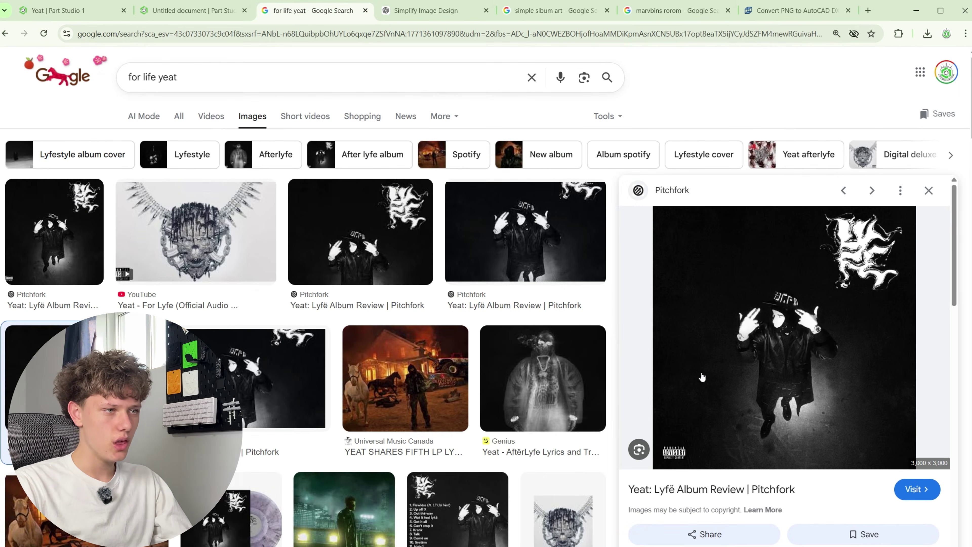
left_click(451, 17)
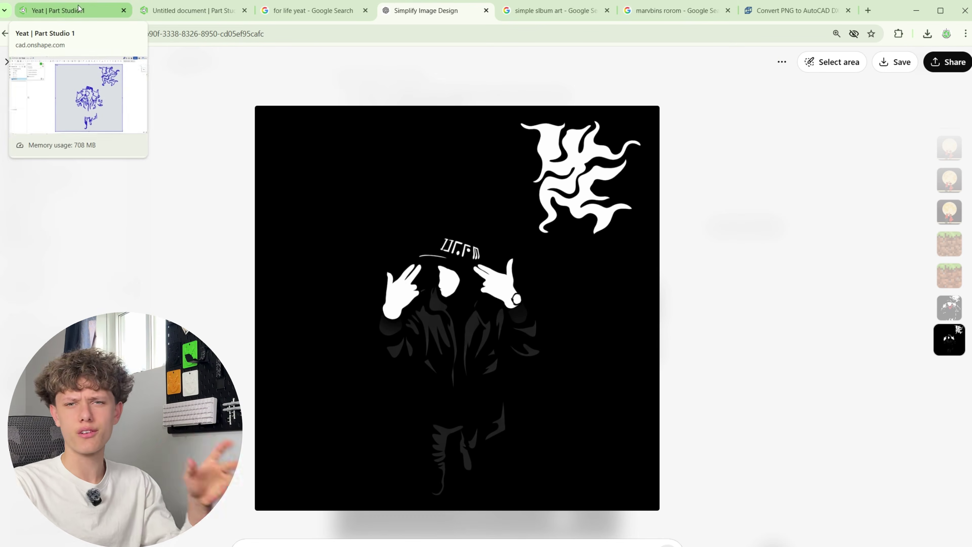
left_click(71, 14)
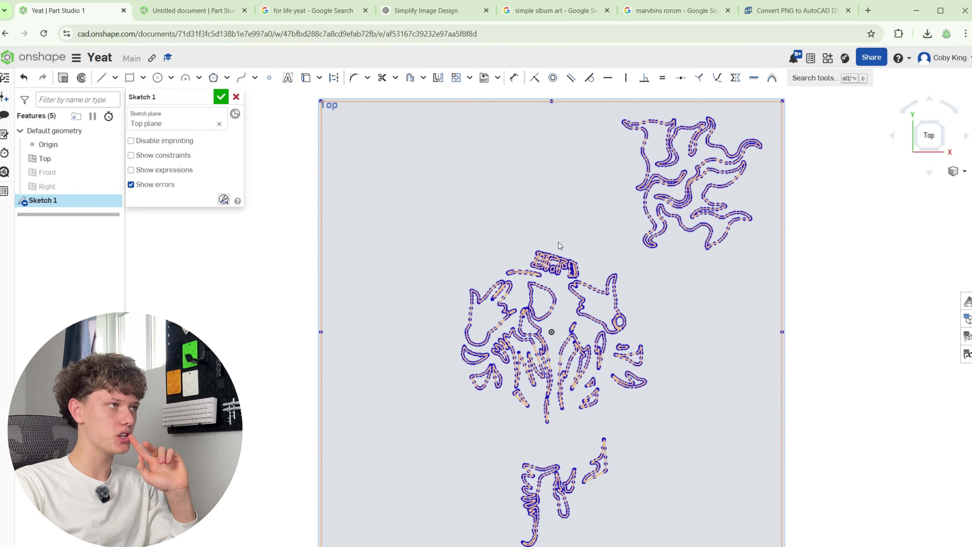
left_click(409, 9)
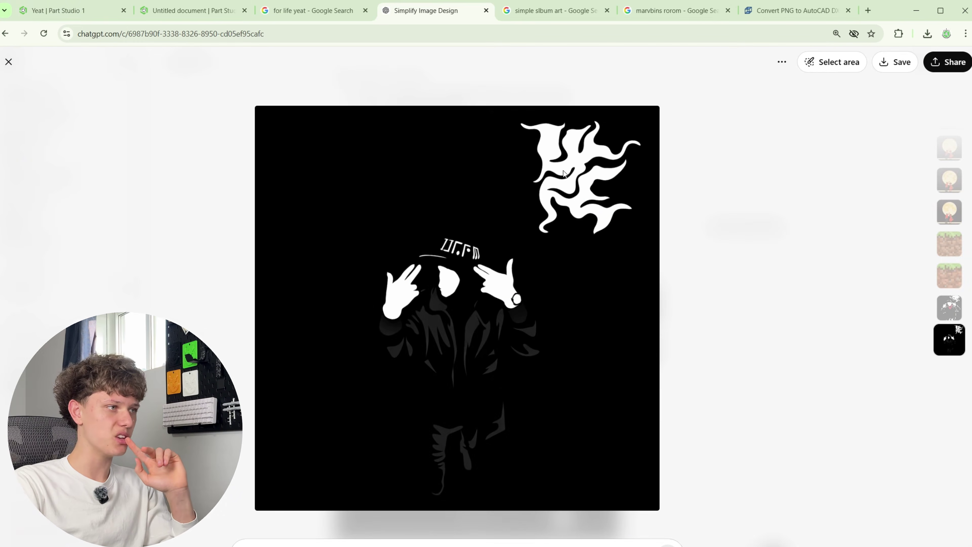
Return to the Onshape sketch and select the closed regions of both hands, the face, the watch and the flame-like lettering
left_click(48, 13)
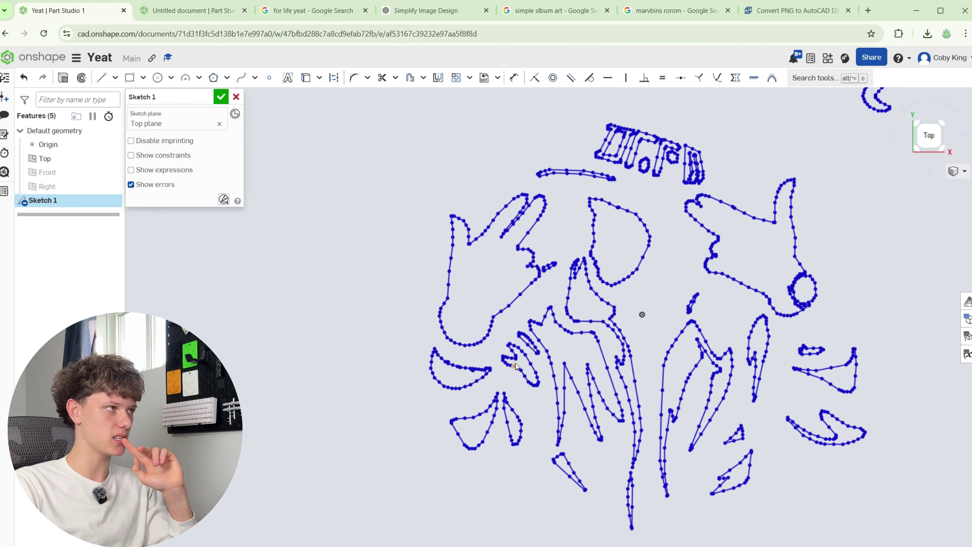
left_click(497, 263)
left_click(602, 253)
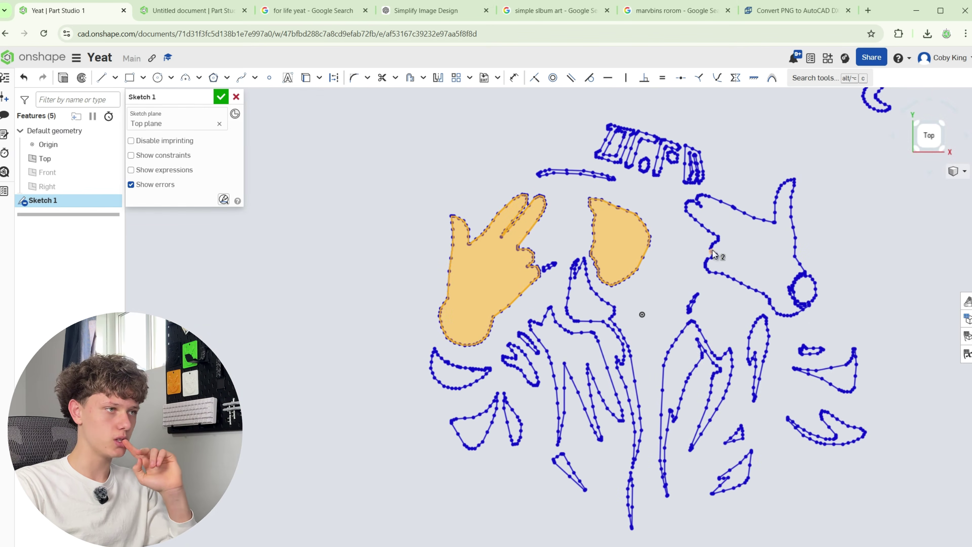
left_click(733, 253)
scroll(817, 293, "up", 2)
scroll(817, 293, "up", 2)
left_click(807, 293)
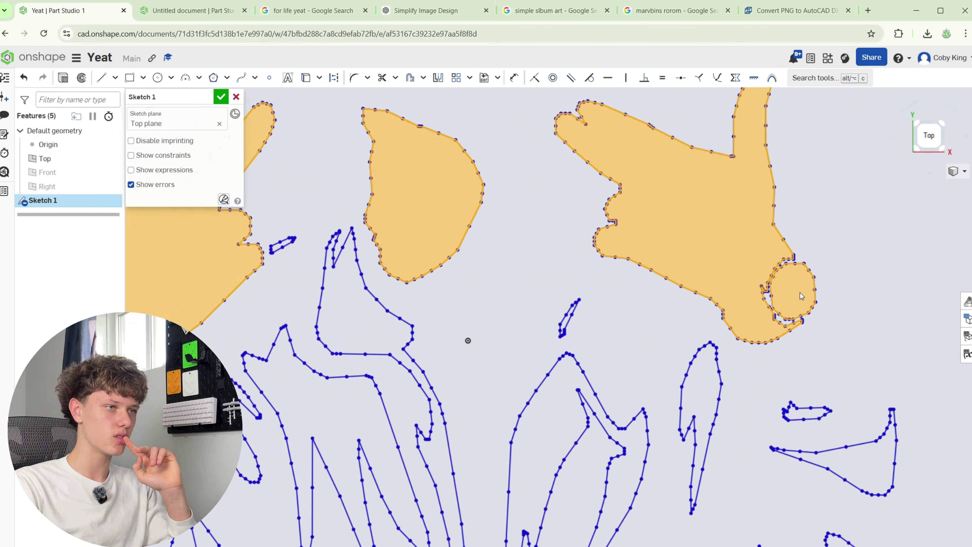
scroll(704, 207, "down", 5)
scroll(790, 163, "up", 2)
left_click(782, 169)
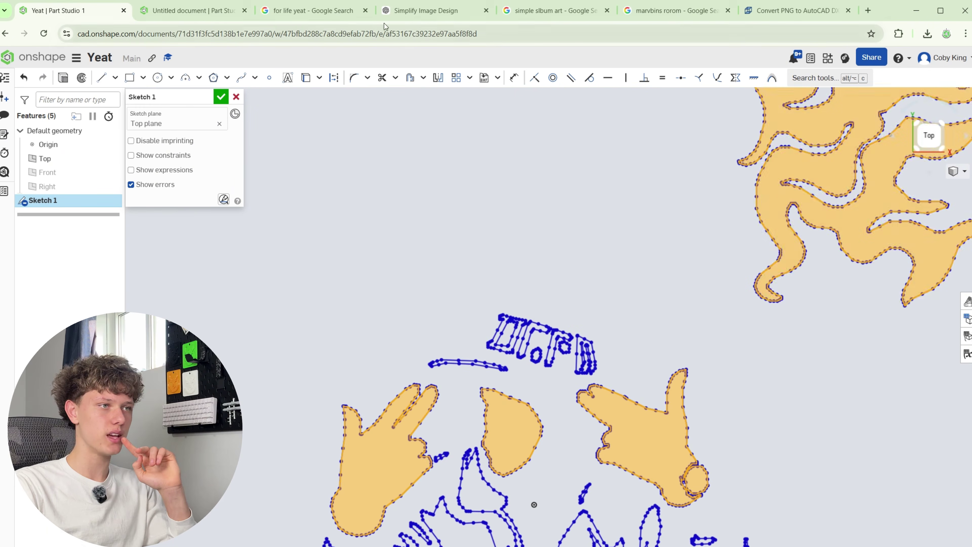
Check the original cover and simplified artwork, and add the cap's brim stroke and lettering regions to the sketch selection
left_click(321, 17)
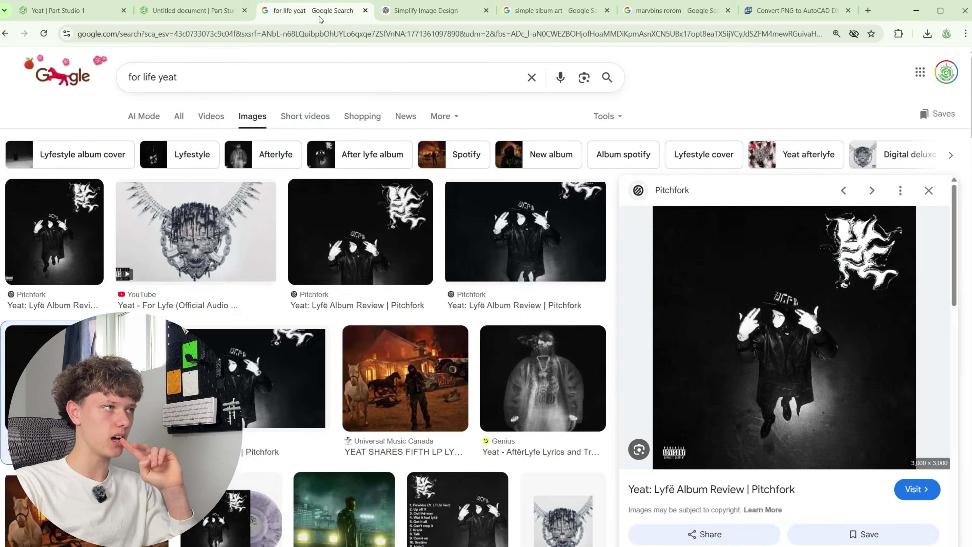
left_click(430, 12)
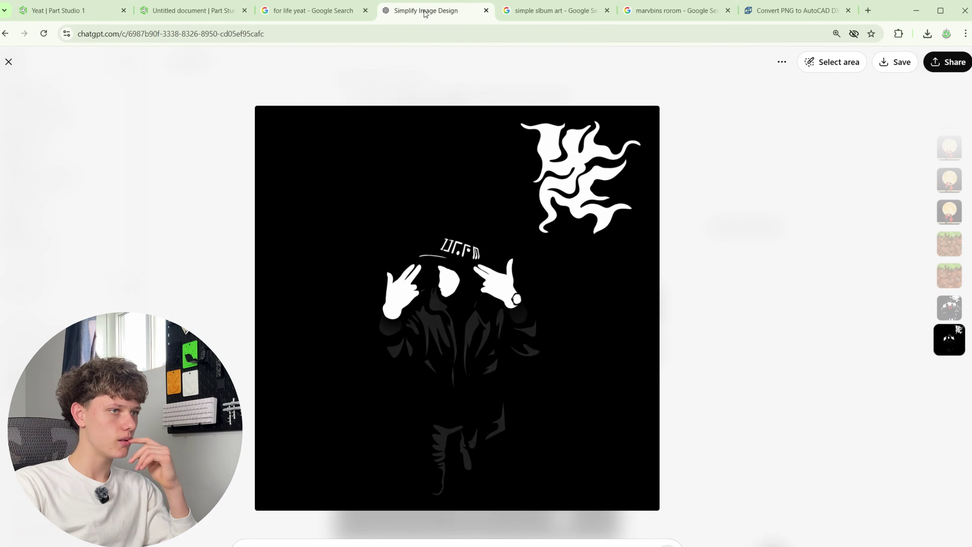
left_click(332, 19)
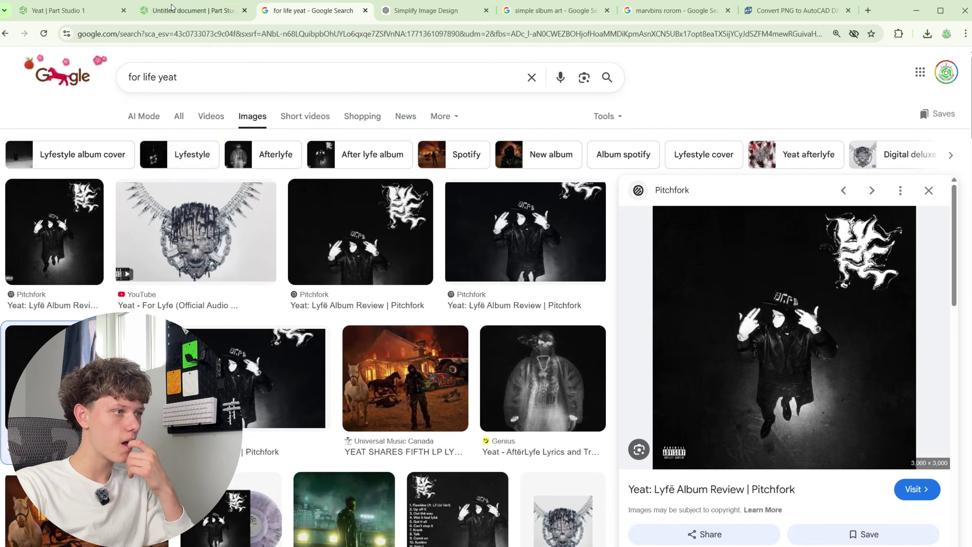
left_click(191, 11)
left_click(63, 15)
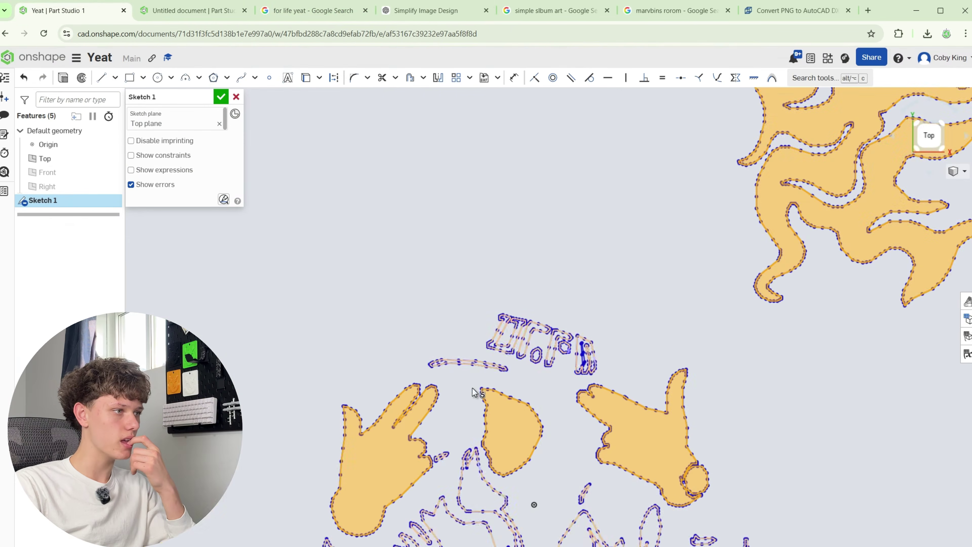
scroll(472, 388, "up", 5)
scroll(463, 324, "up", 3)
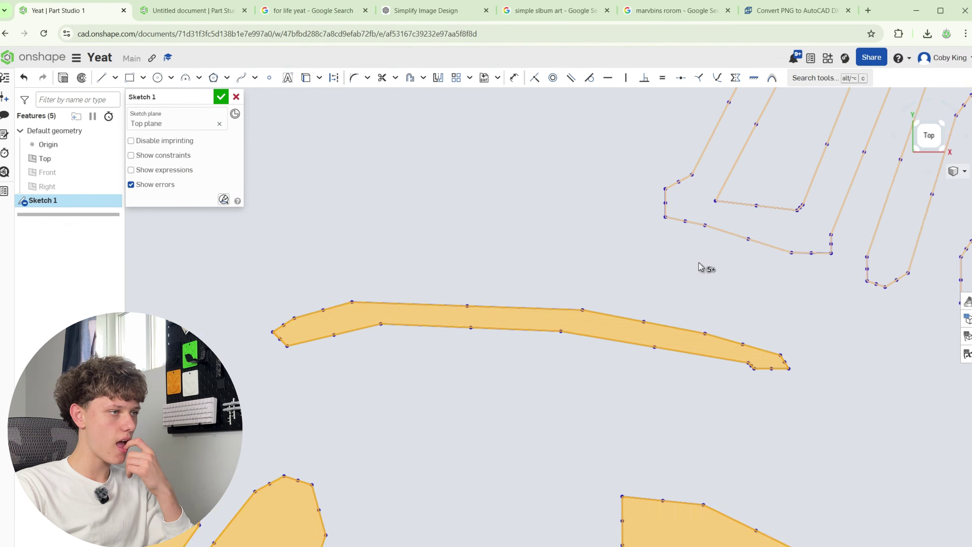
scroll(727, 253, "down", 5)
scroll(735, 264, "up", 5)
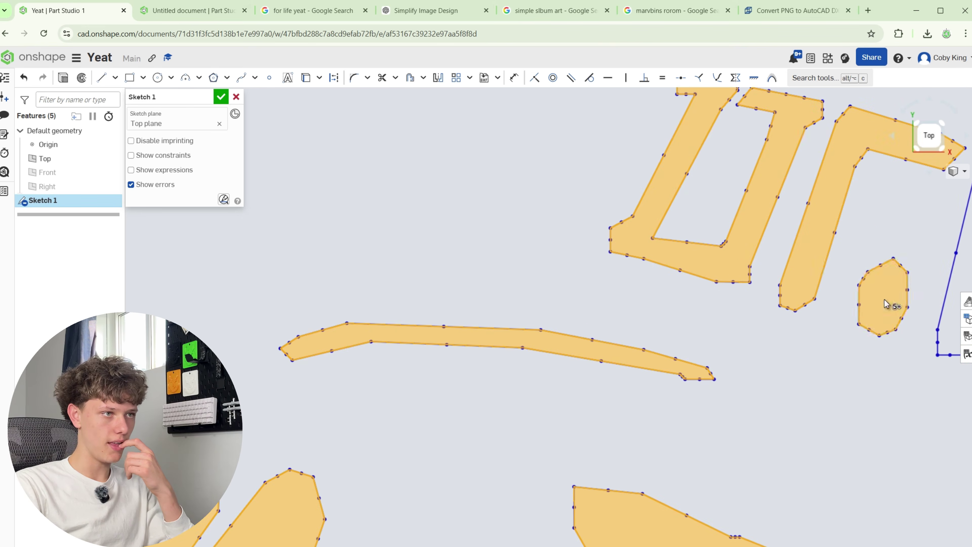
scroll(890, 304, "down", 3)
scroll(900, 307, "up", 3)
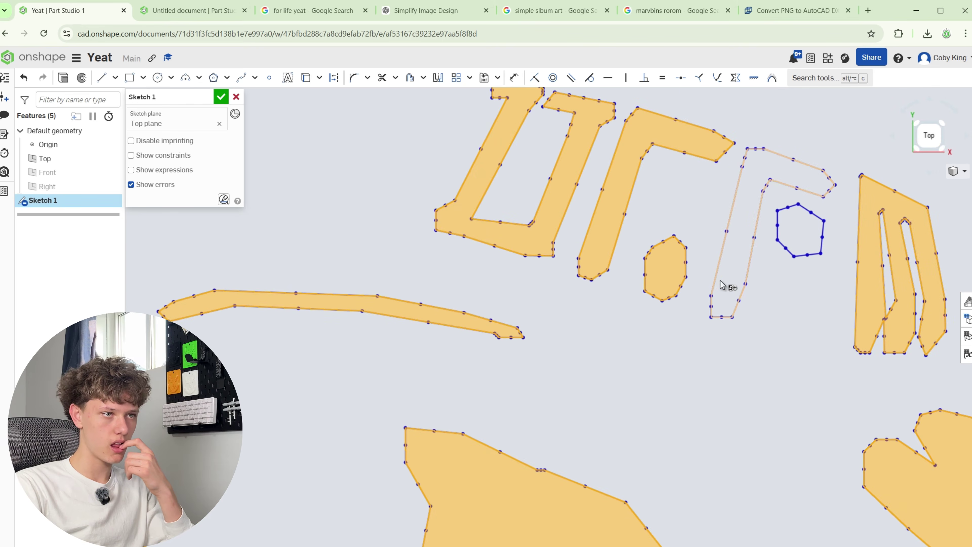
scroll(809, 235, "down", 8)
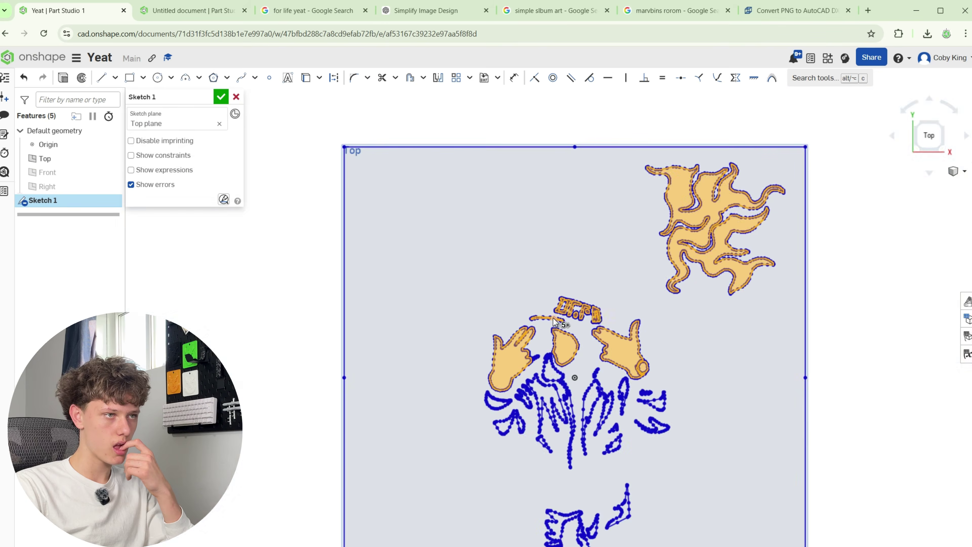
scroll(604, 424, "up", 8)
scroll(604, 424, "down", 5)
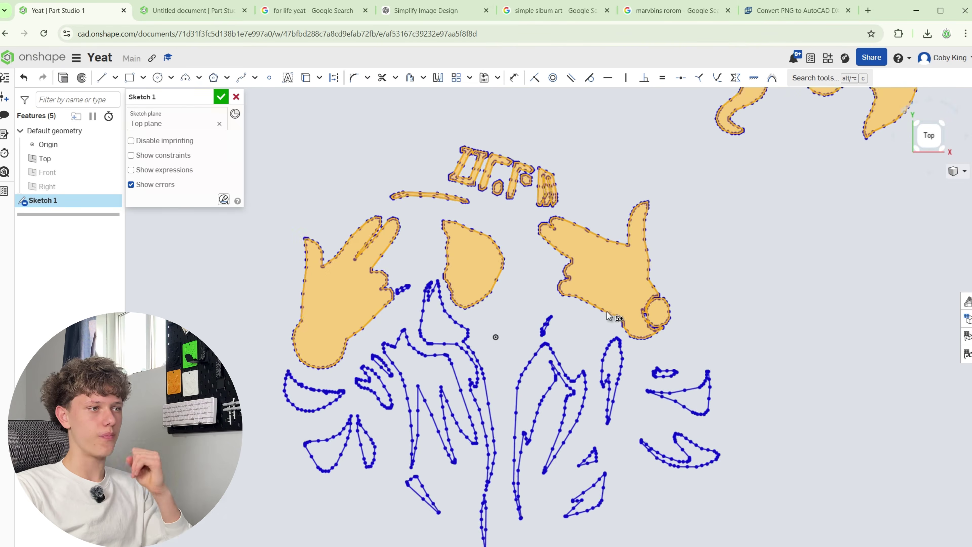
Extrude the selected hand, face, watch, cap and logo regions as new solids with a blind depth of 0.11 in
left_click(63, 77)
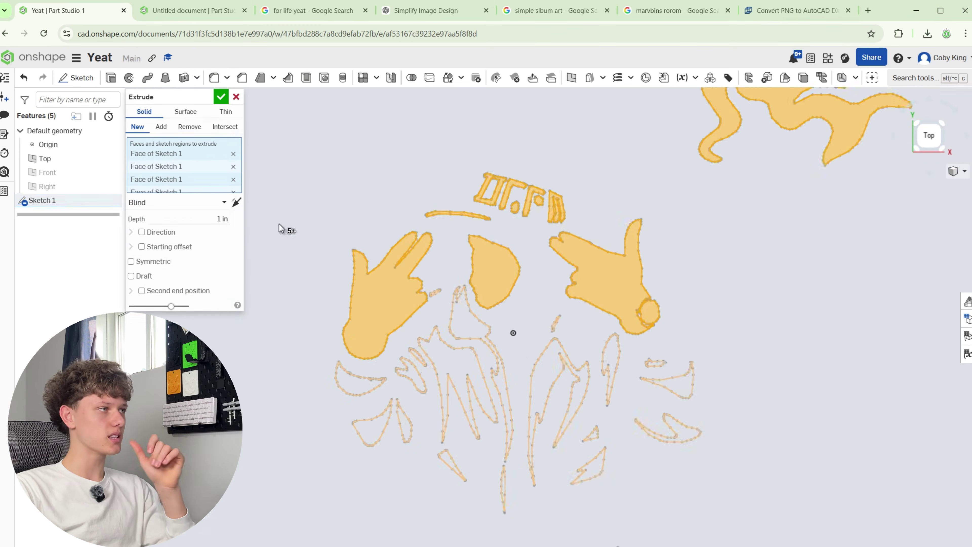
scroll(321, 280, "down", 4)
left_click(204, 220)
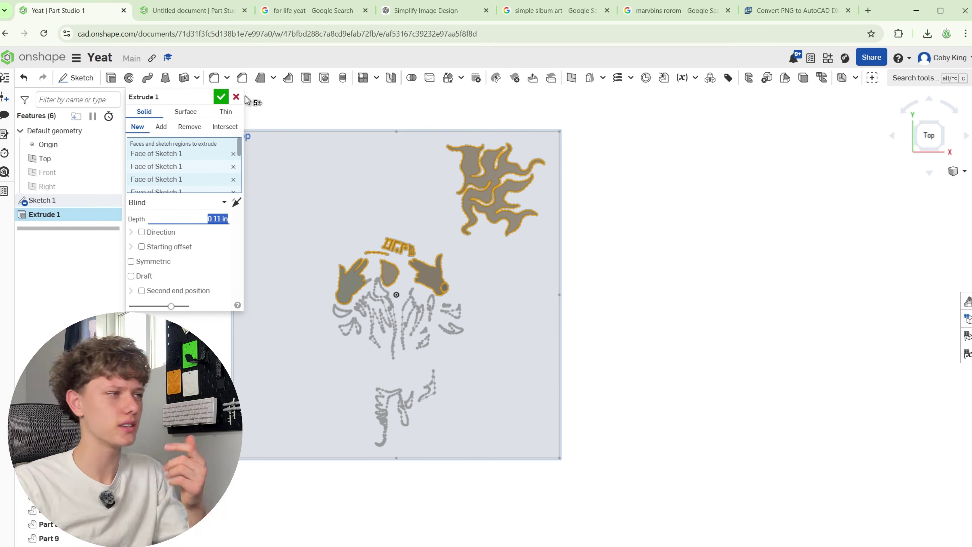
left_click(226, 98)
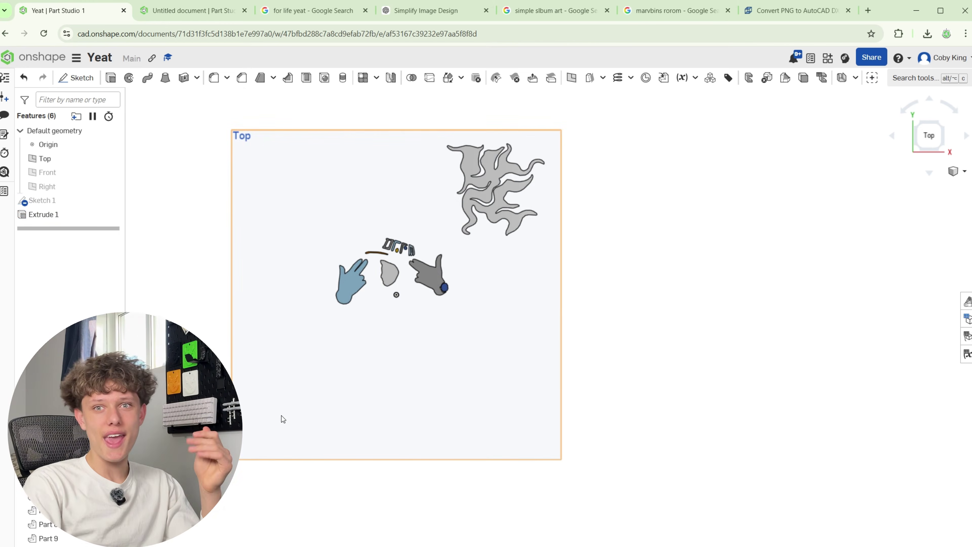
Show Sketch 1 again and extrude the square background region around the artwork as a new solid 0.1 in deep
left_click(112, 200)
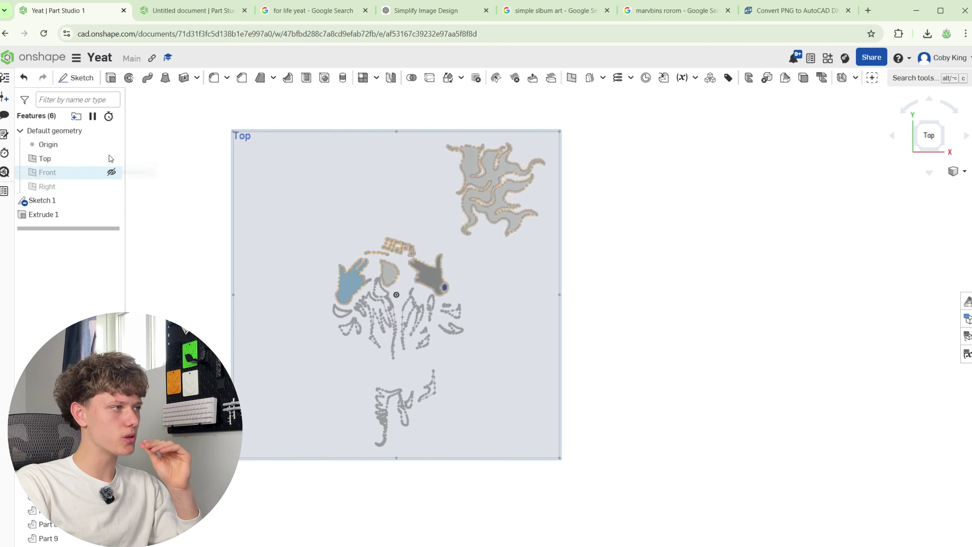
left_click(110, 79)
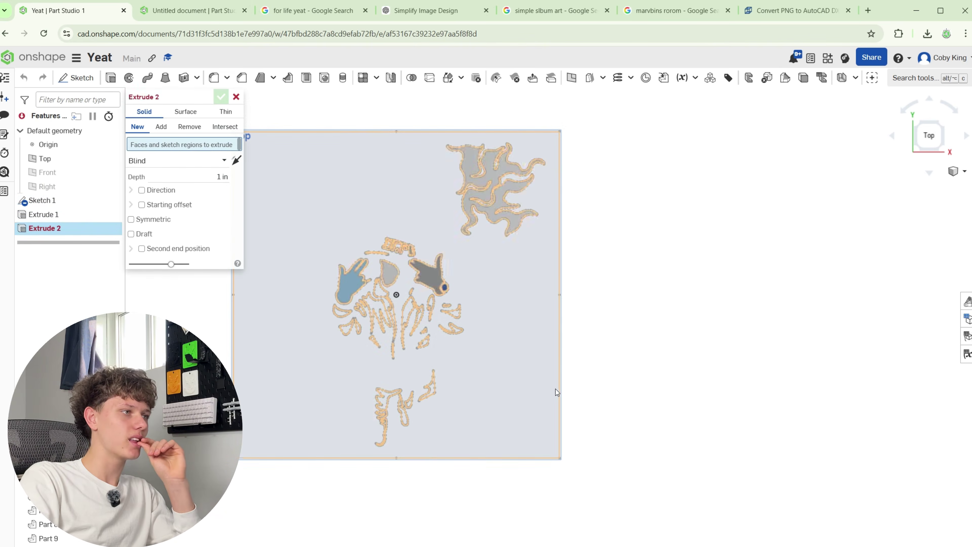
left_click(415, 12)
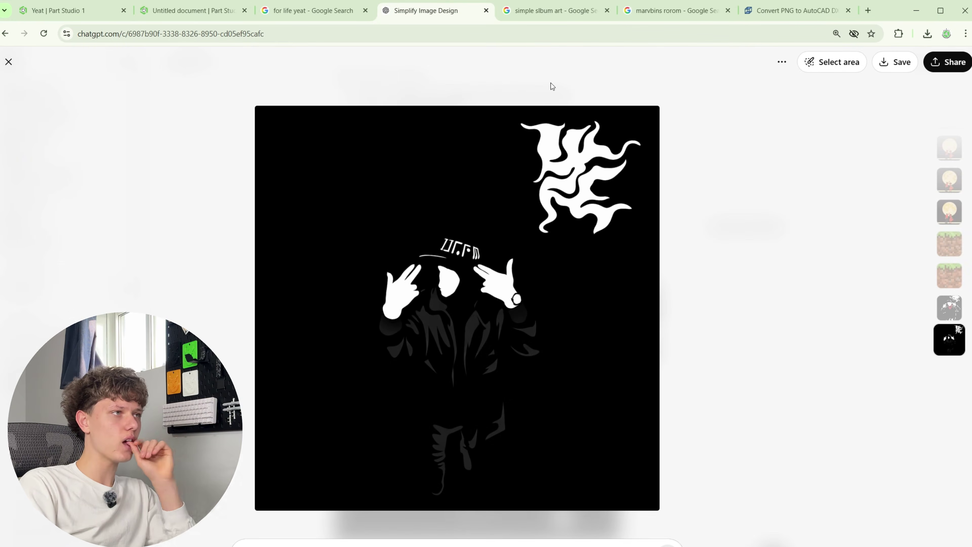
left_click(69, 10)
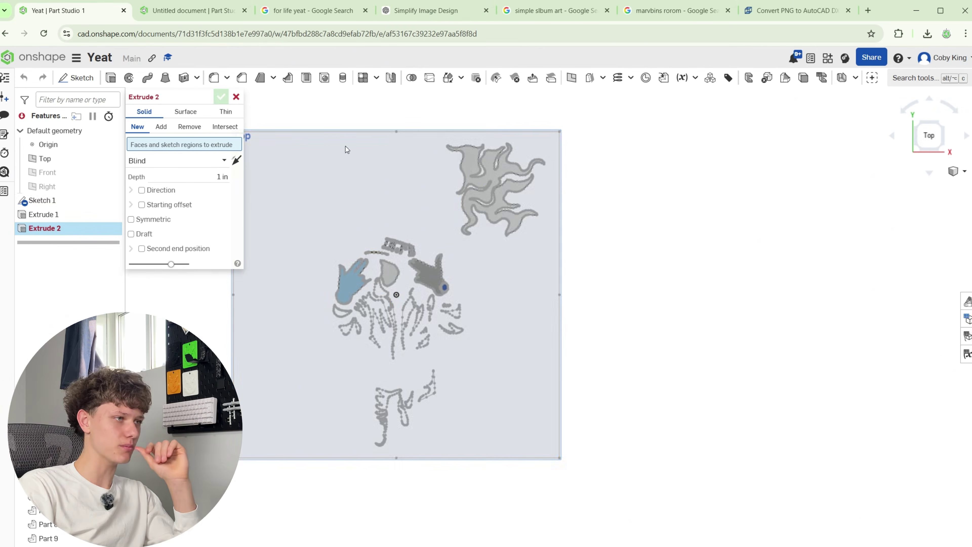
left_click(543, 339)
scroll(384, 328, "up", 5)
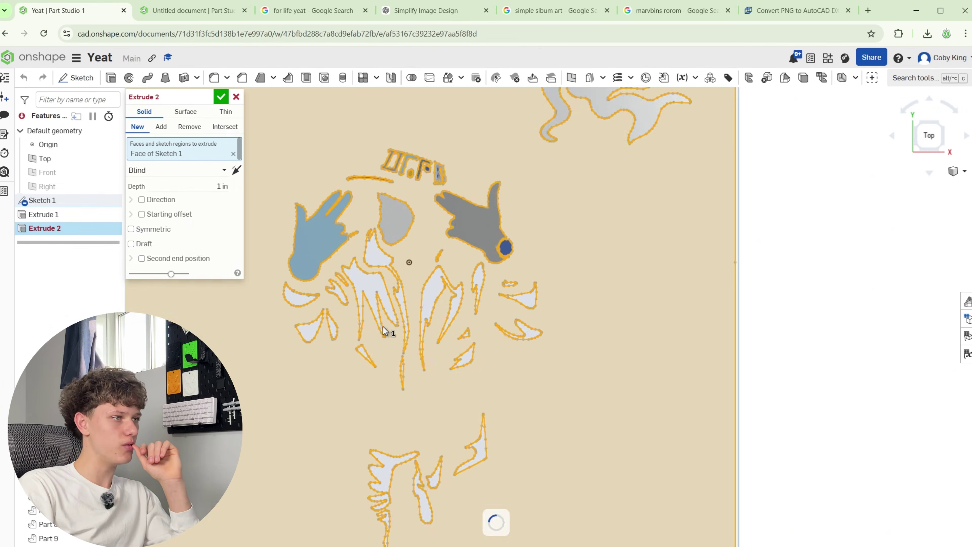
scroll(586, 276, "up", 5)
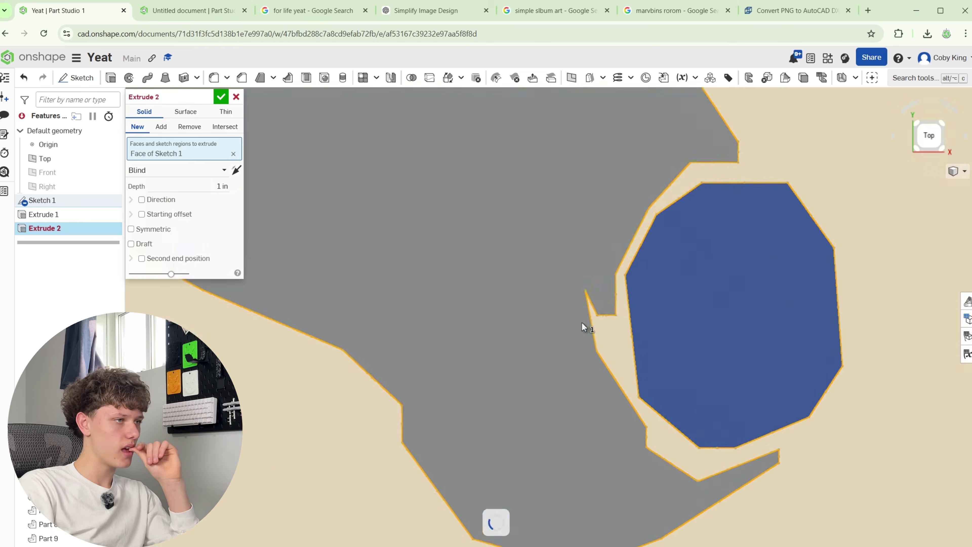
scroll(428, 385, "down", 10)
scroll(416, 382, "up", 5)
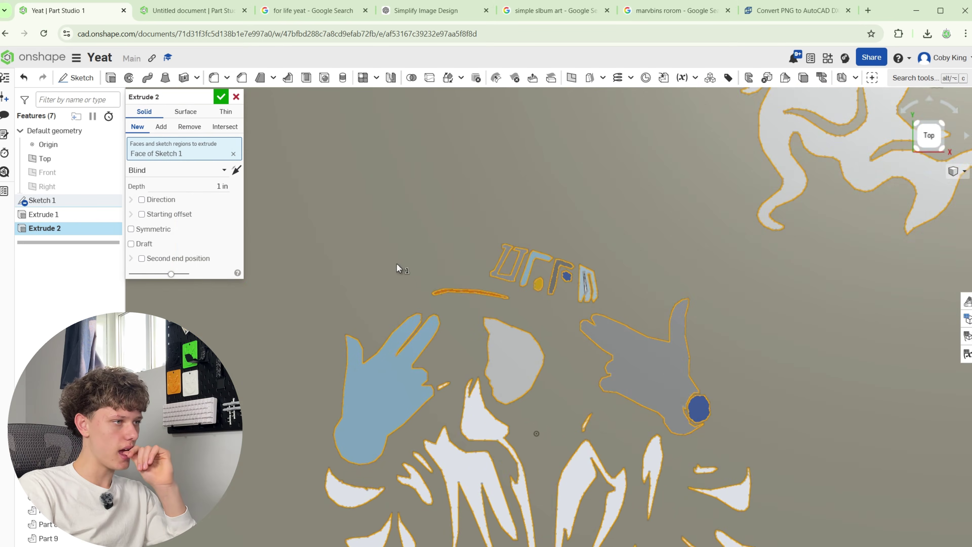
scroll(397, 269, "down", 1)
scroll(446, 329, "up", 1)
left_click(218, 185)
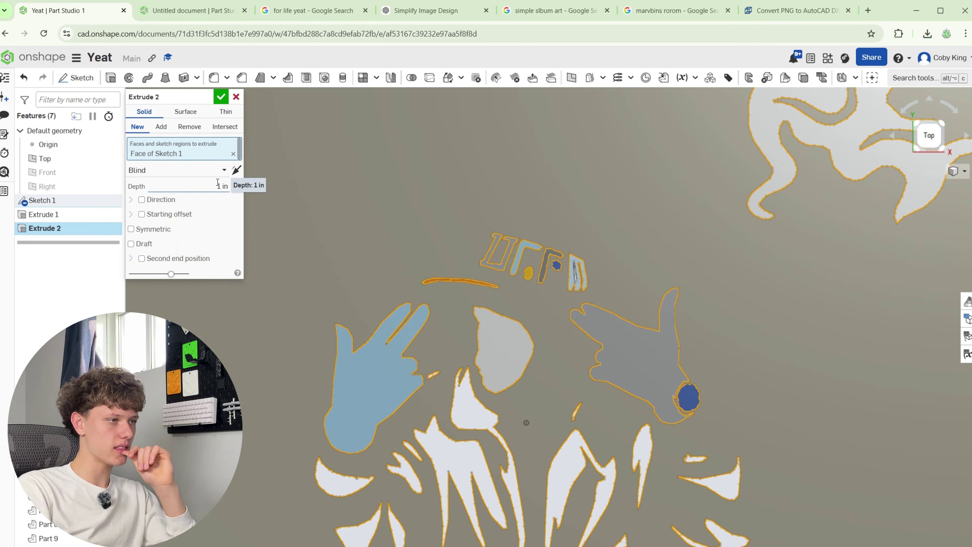
type("0.1")
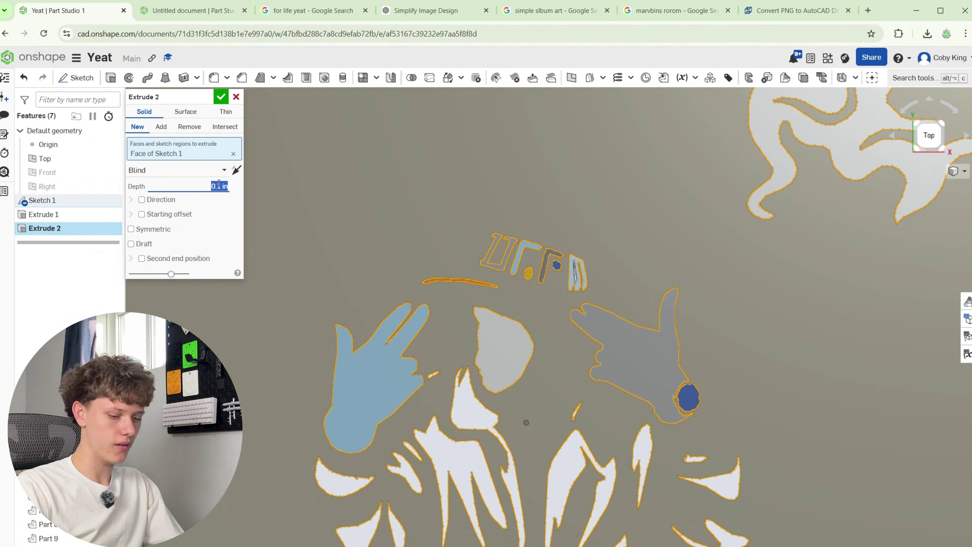
left_click(219, 100)
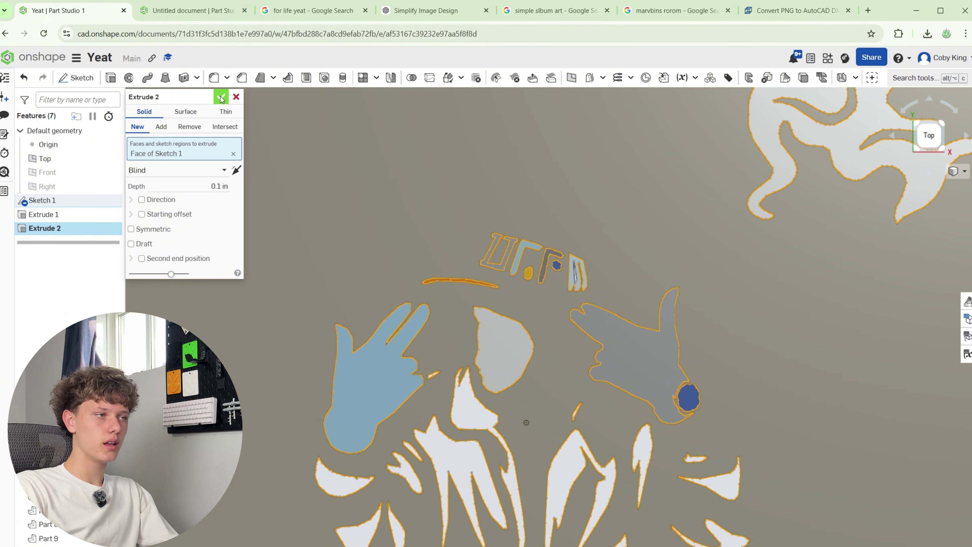
left_click(221, 99)
key("f")
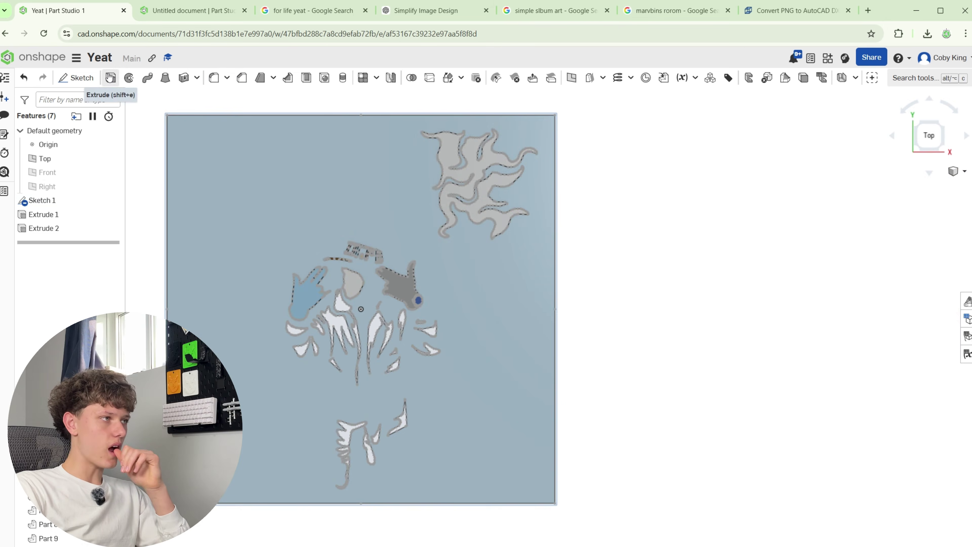
Check the simplified artwork, start another extrude and select the left sleeve's fold regions and the large left jacket highlight
left_click(465, 9)
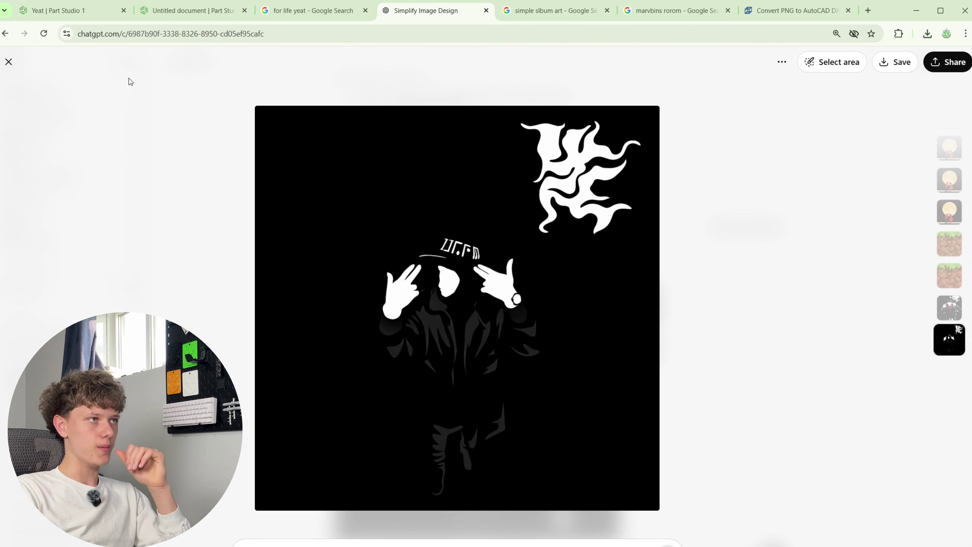
left_click(192, 10)
left_click(65, 10)
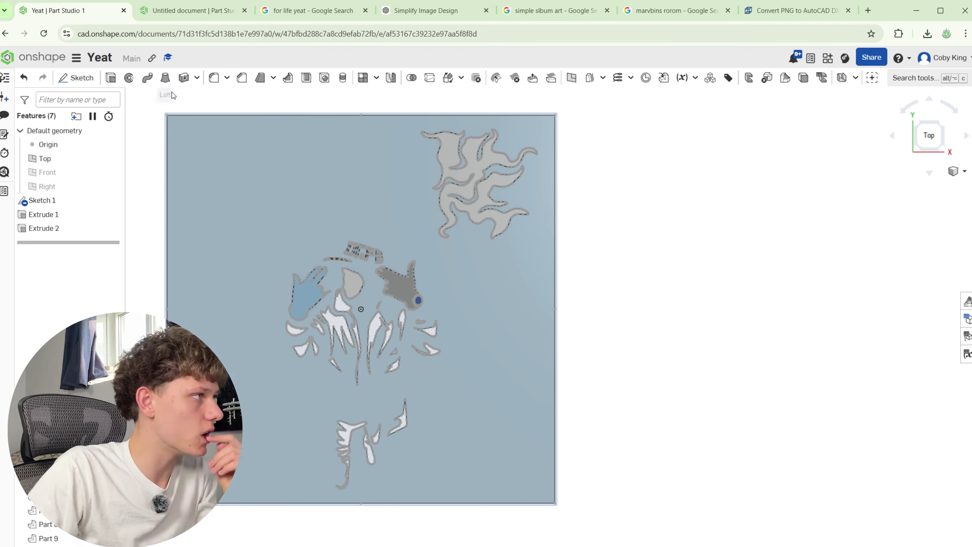
left_click(110, 78)
scroll(334, 313, "up", 5)
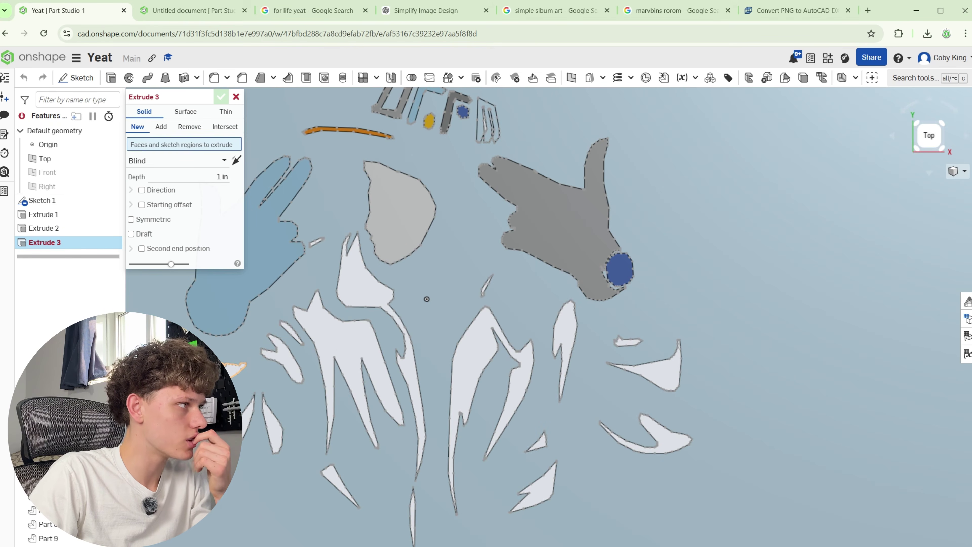
left_click(223, 372)
left_click(240, 431)
left_click(271, 426)
left_click(287, 352)
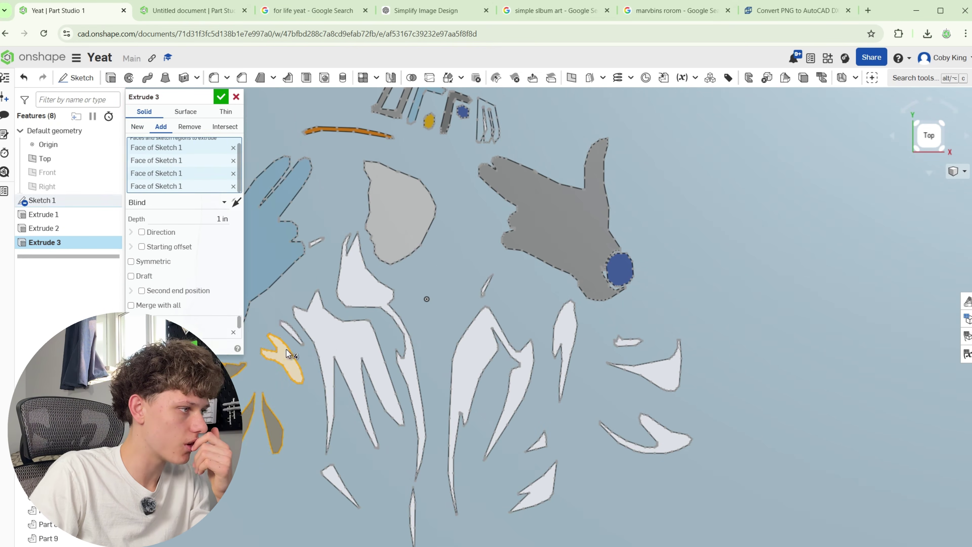
left_click(290, 327)
left_click(366, 334)
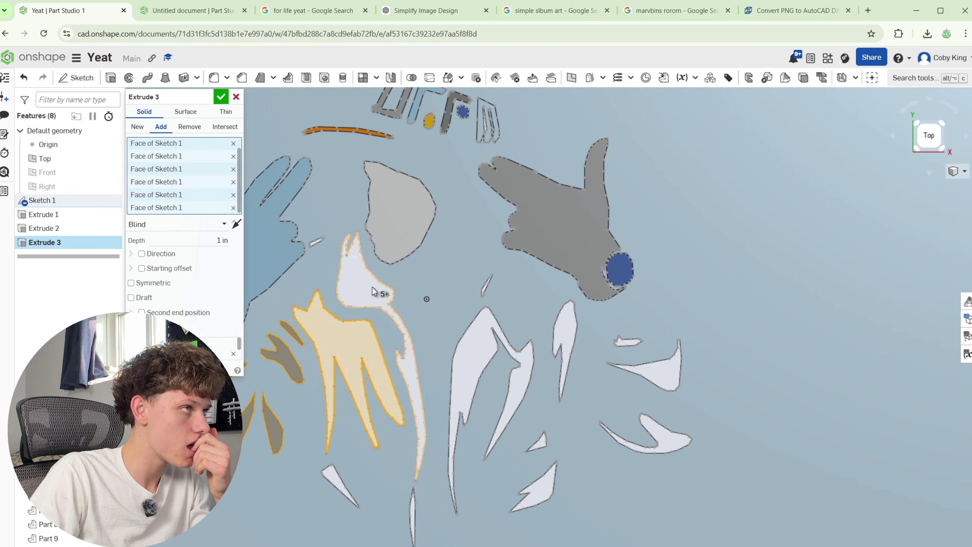
Add the jacket's small slivers on the left side, the lower-left triangle and the thin centre sliver to the extrude selection
scroll(306, 247, "up", 5)
left_click(328, 238)
scroll(328, 238, "down", 5)
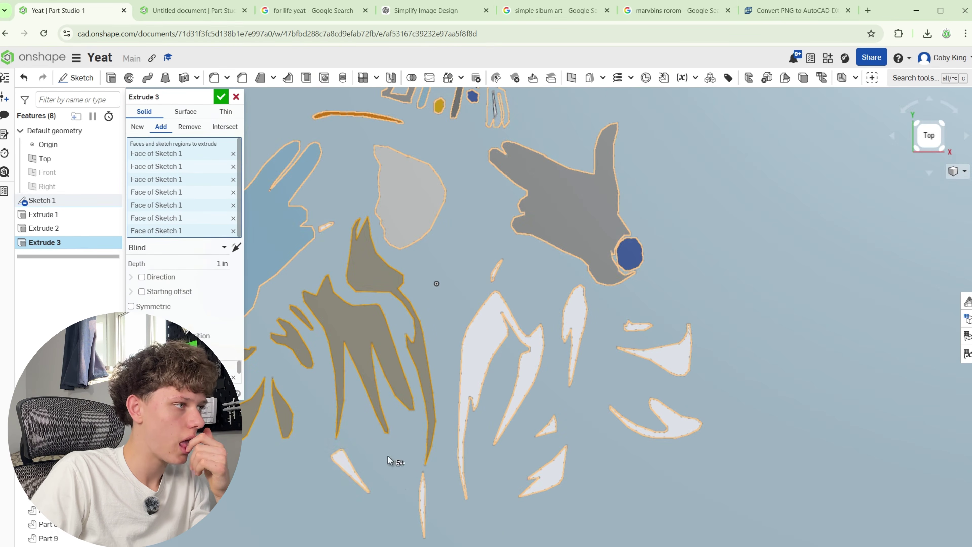
left_click(341, 466)
scroll(410, 486, "up", 5)
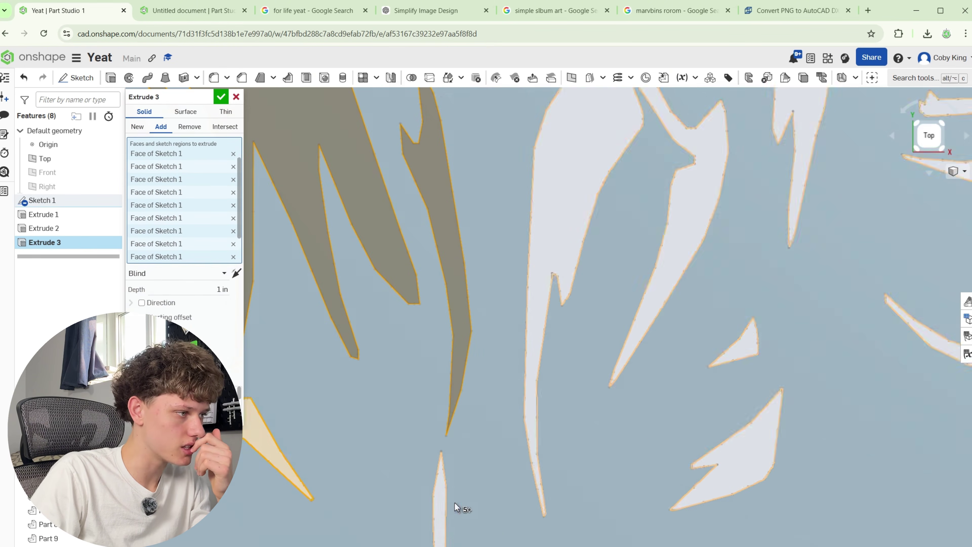
left_click(442, 506)
scroll(682, 347, "down", 3)
scroll(663, 308, "up", 3)
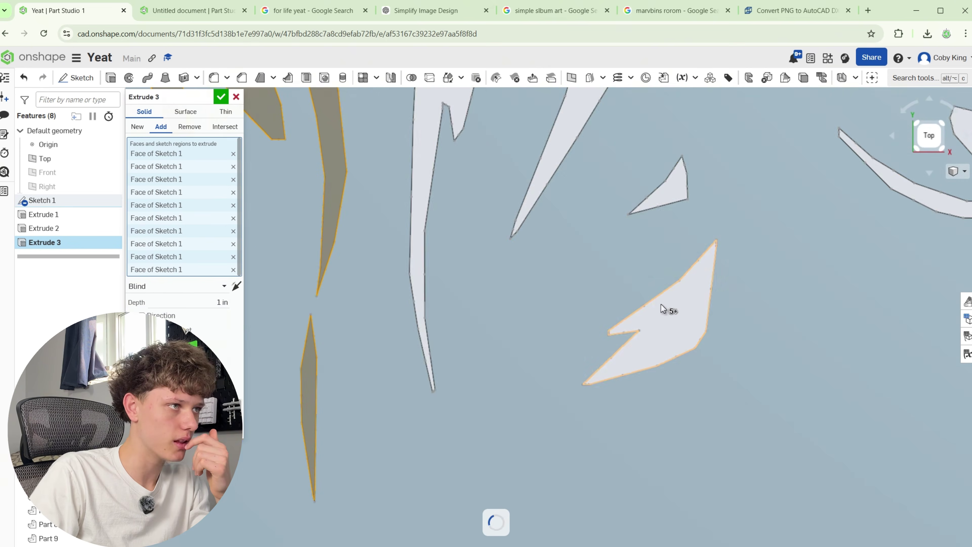
Add the right jacket half's lower highlights, large front fold, upright fold and wedge-shaped sleeve region to the extrude selection
left_click(663, 308)
left_click(658, 213)
scroll(582, 274, "down", 3)
scroll(539, 205, "up", 3)
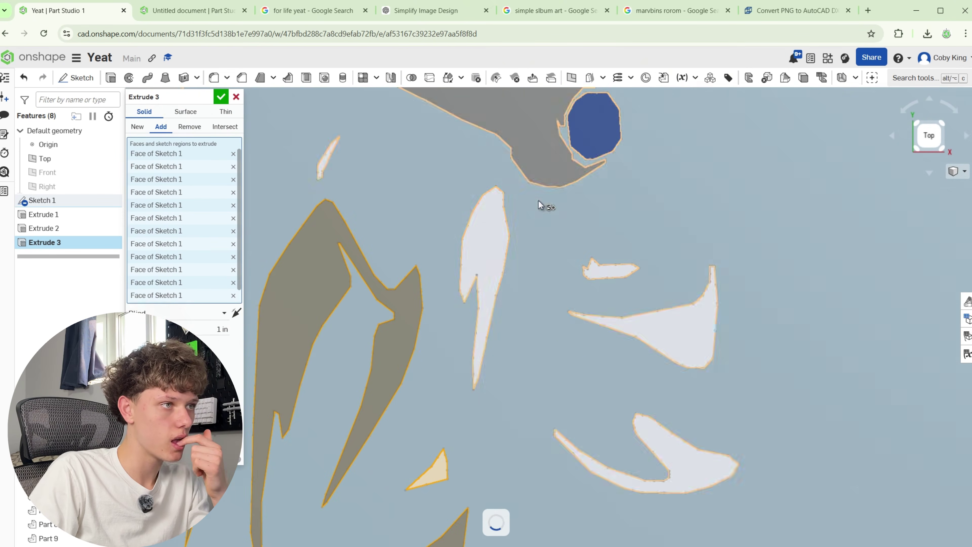
left_click(489, 227)
scroll(589, 274, "up", 3)
left_click(735, 408)
scroll(541, 275, "down", 4)
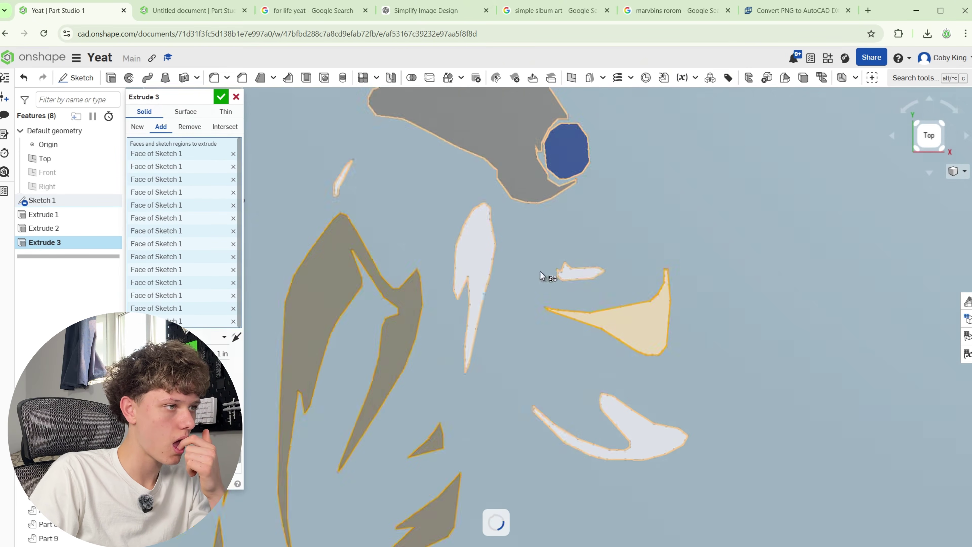
Add the right sleeve's curved lower fold, its small upper fold and the small sliver near the neck to the extrude selection
scroll(649, 415, "up", 3)
left_click(614, 424)
scroll(430, 302, "down", 3)
scroll(432, 291, "up", 3)
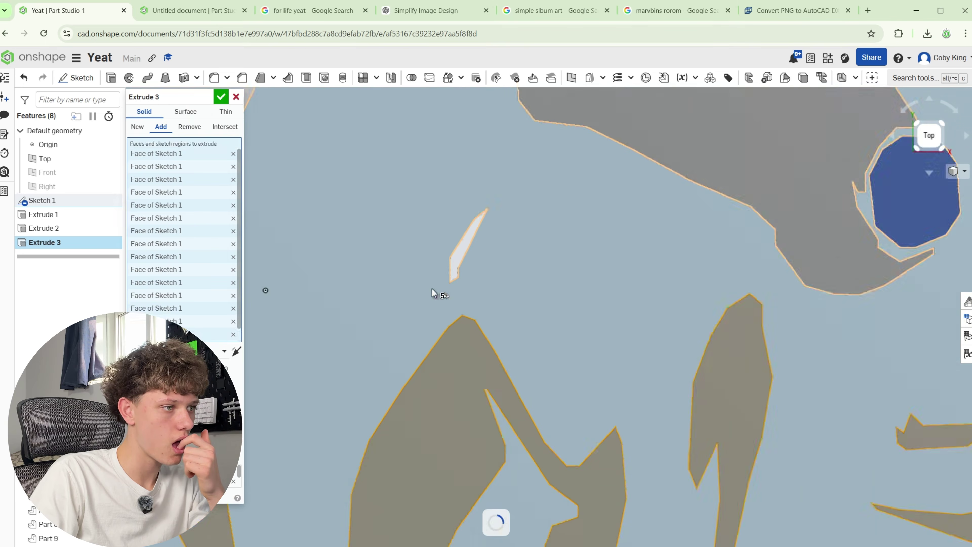
scroll(432, 289, "up", 3)
left_click(490, 218)
scroll(487, 218, "down", 4)
scroll(412, 269, "up", 2)
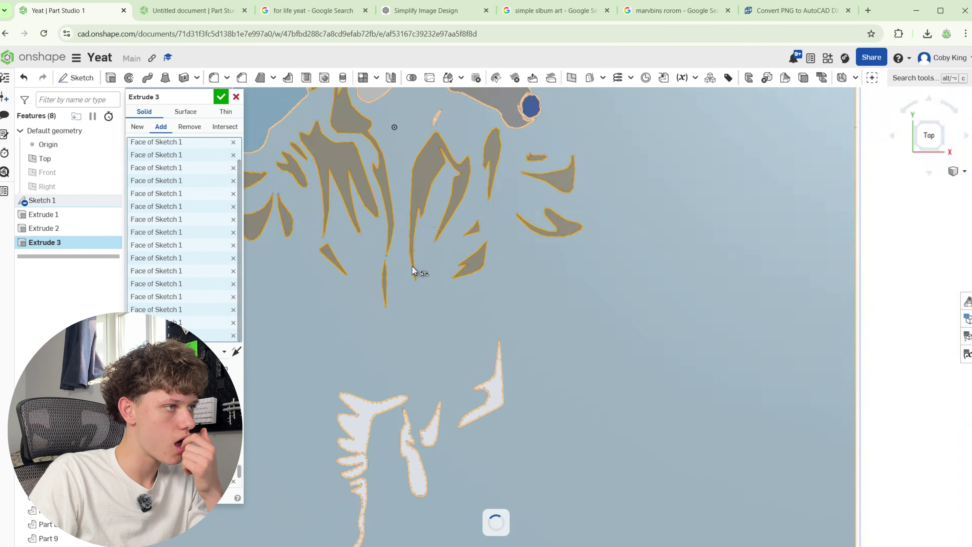
Add the leg and shoe highlight regions at the figure's lower end to the extrude selection
scroll(331, 435, "up", 3)
left_click(491, 459)
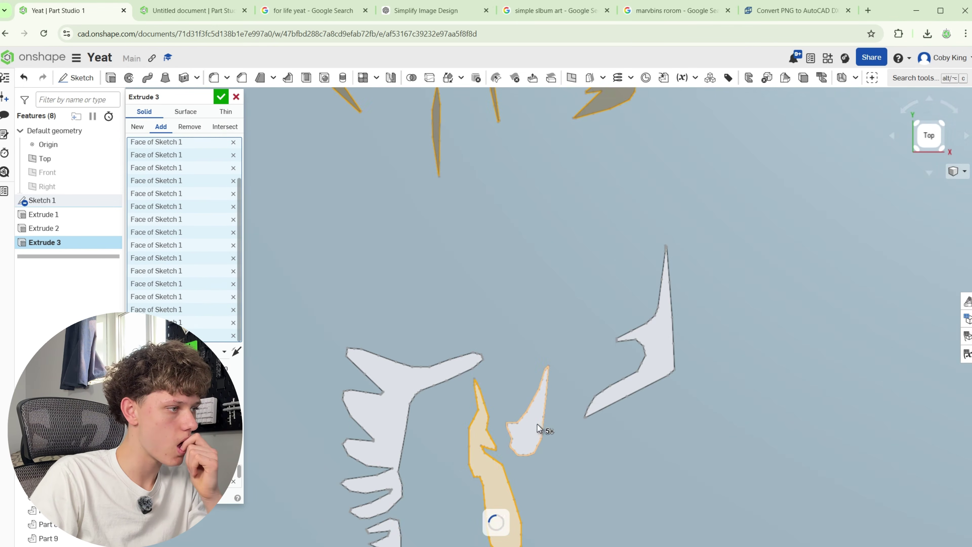
left_click(538, 428)
left_click(668, 362)
scroll(425, 383, "down", 4)
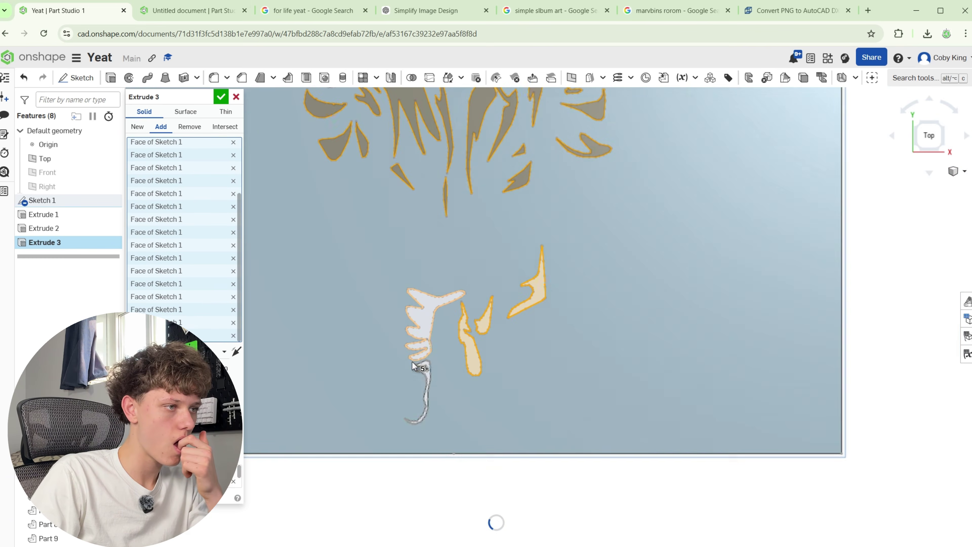
scroll(421, 375, "up", 3)
left_click(446, 396)
scroll(444, 399, "down", 5)
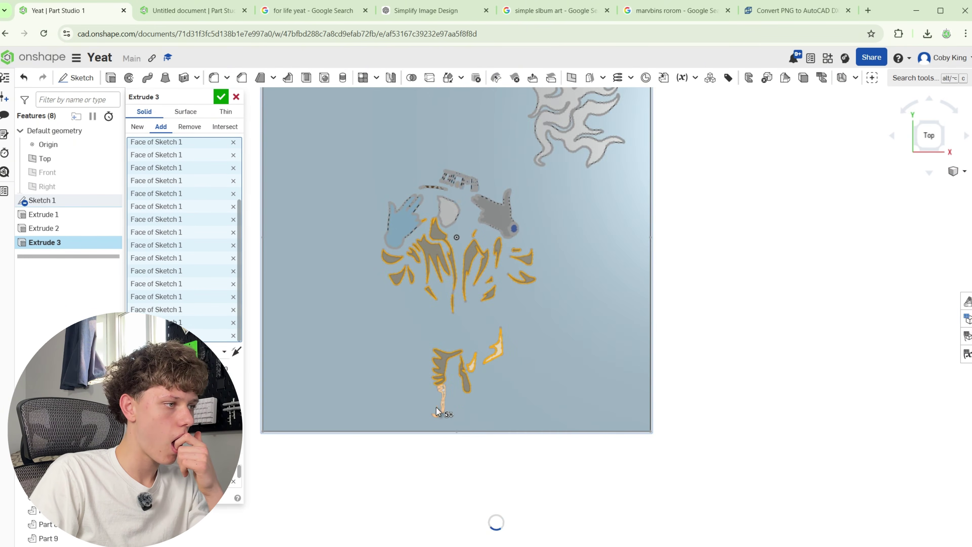
Check that all clothing regions are selected and complete the extrude in Add mode
scroll(332, 425, "down", 4)
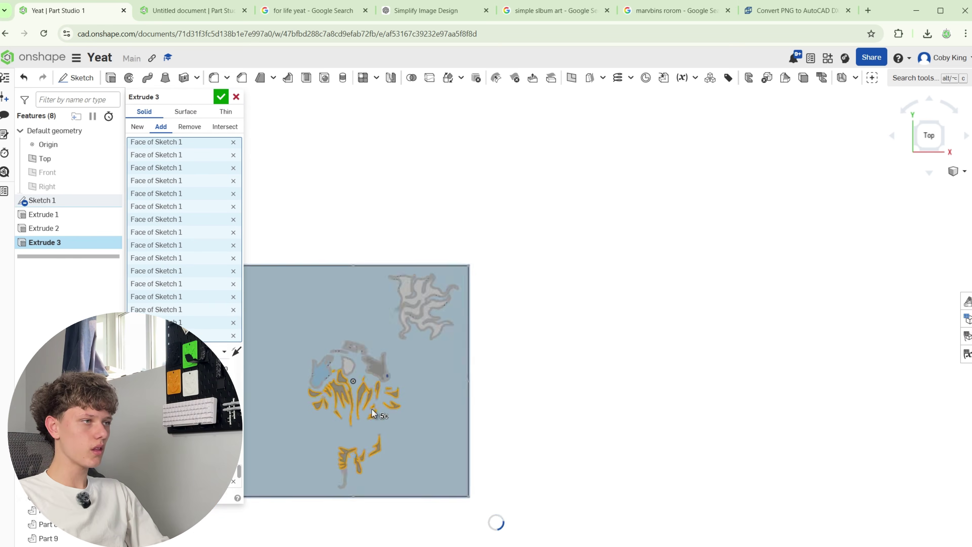
scroll(371, 408, "up", 3)
scroll(360, 437, "down", 3)
scroll(348, 481, "up", 6)
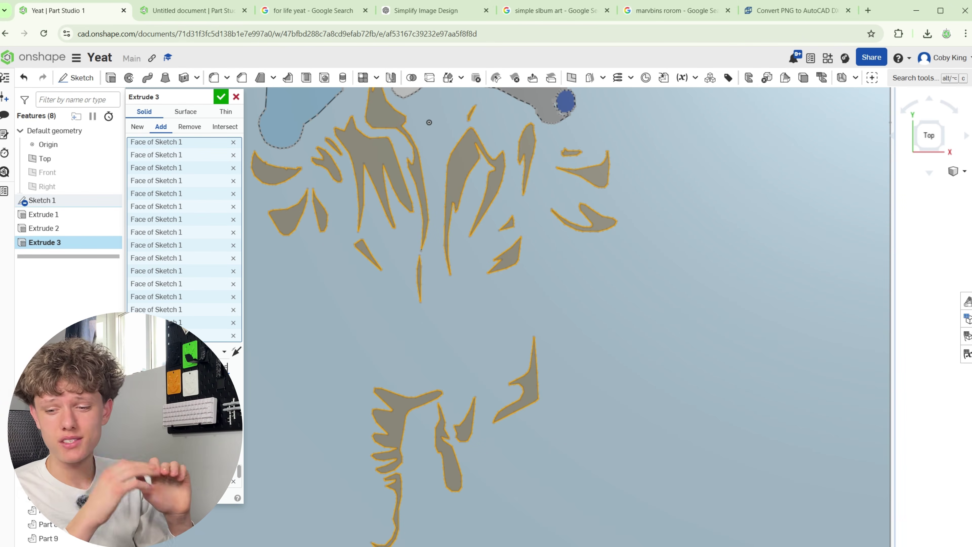
left_click(221, 98)
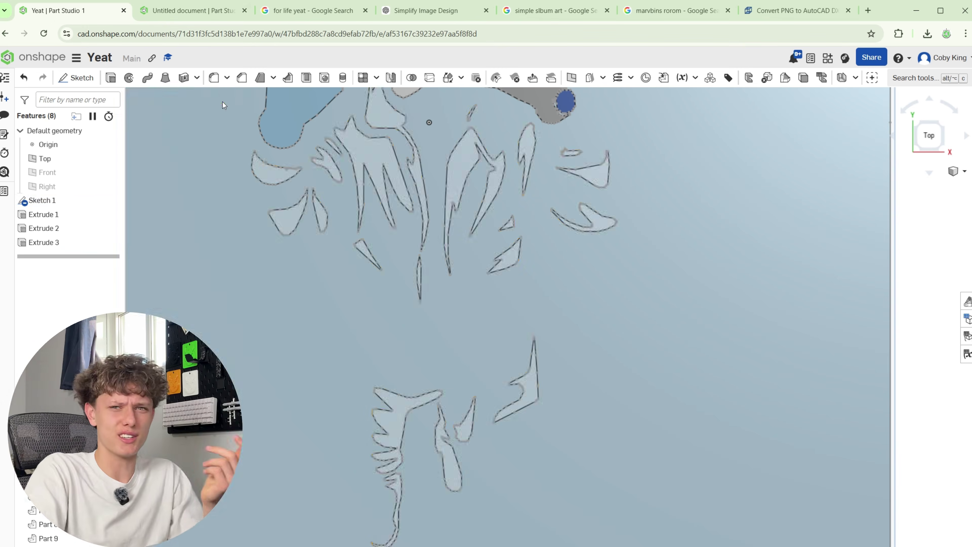
Inspect the extruded artwork from several angles and compare it with the simplified image and the original album cover
mouse_move(224, 105)
right_mouse_down()
mouse_move(349, 203)
mouse_move(330, 225)
mouse_move(316, 224)
mouse_move(359, 177)
mouse_move(333, 204)
right_mouse_up()
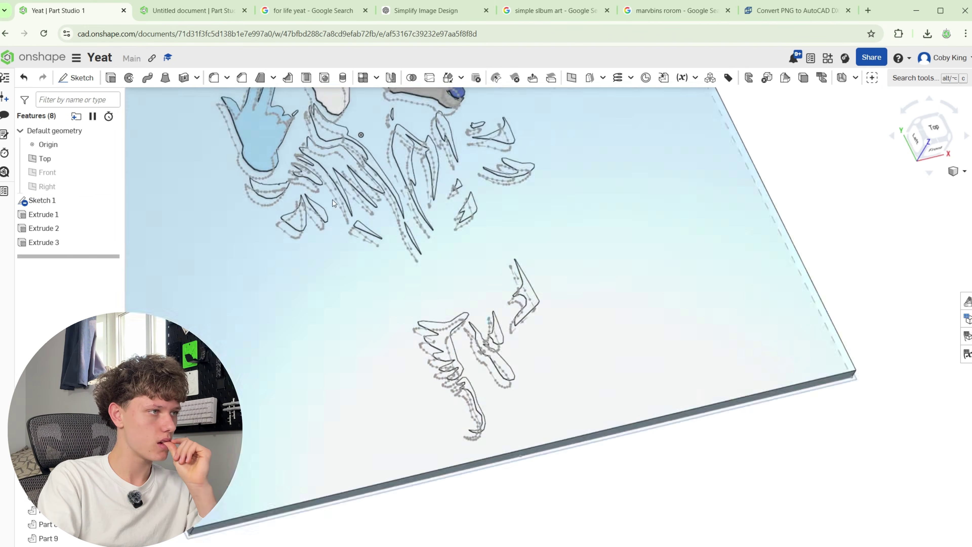
scroll(334, 204, "down", 5)
scroll(336, 242, "down", 3)
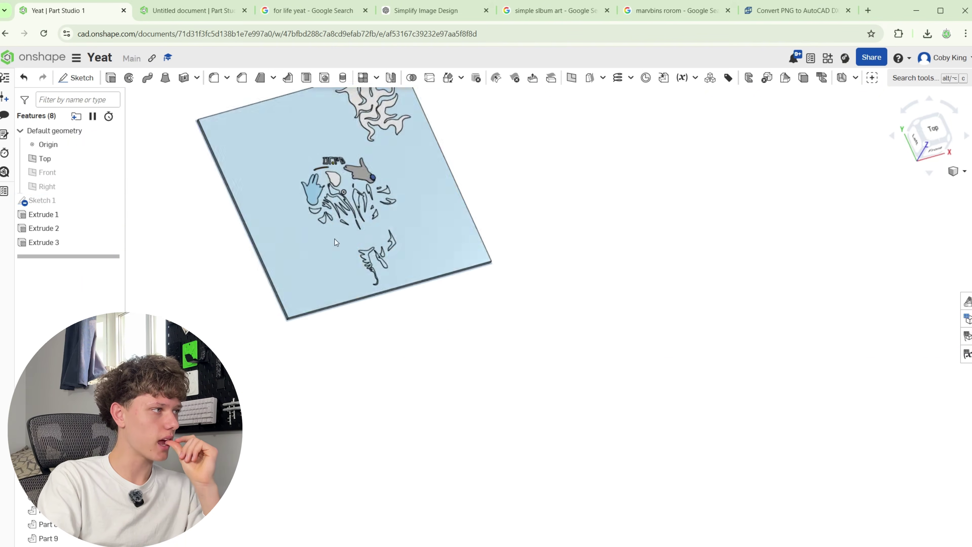
right_click_drag(336, 242, 339, 269)
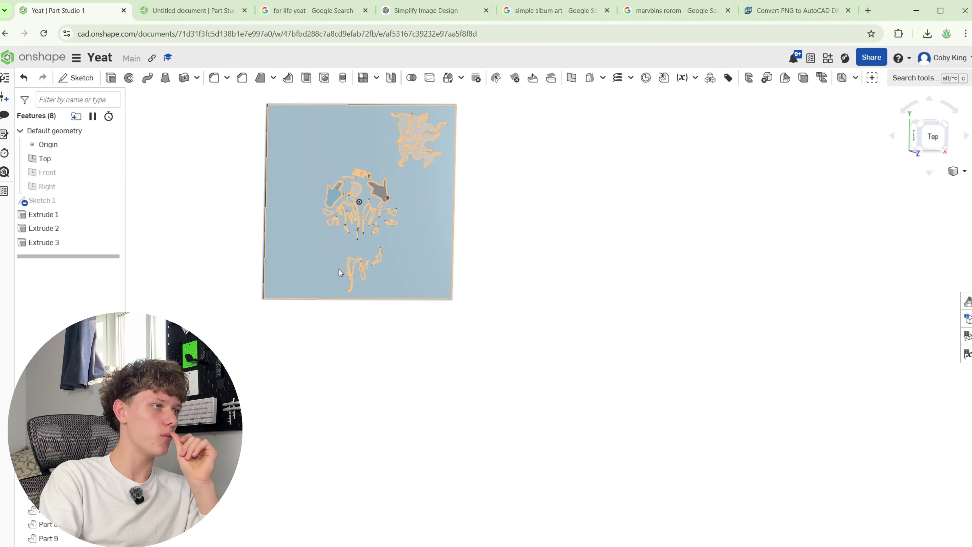
scroll(339, 269, "down", 2)
scroll(341, 166, "up", 6)
right_click_drag(341, 166, 452, 164)
scroll(452, 163, "down", 4)
scroll(406, 230, "up", 8)
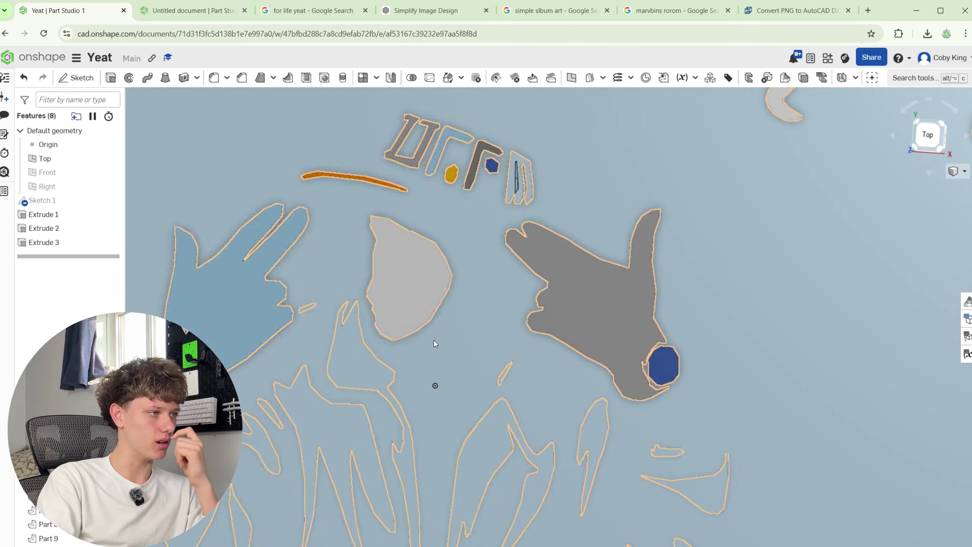
scroll(436, 287, "down", 5)
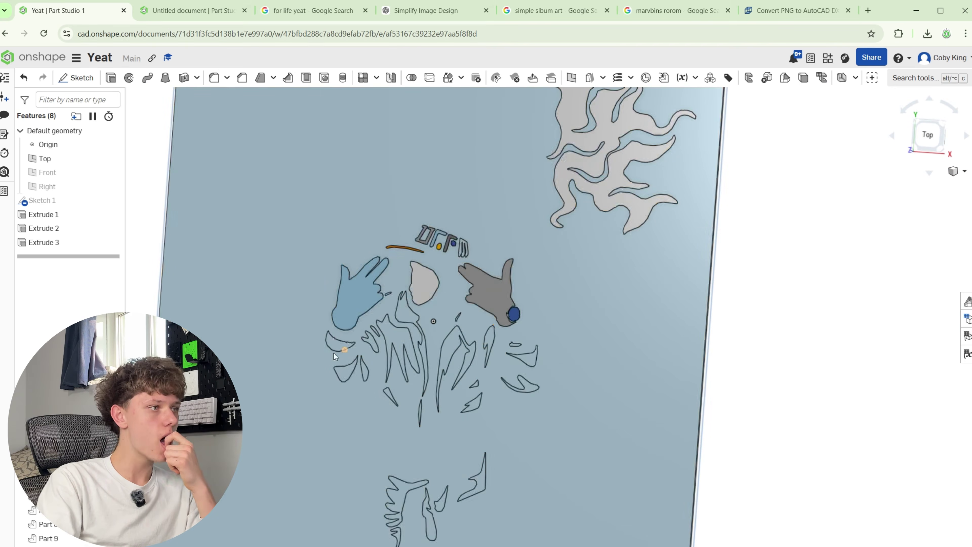
scroll(748, 306, "down", 4)
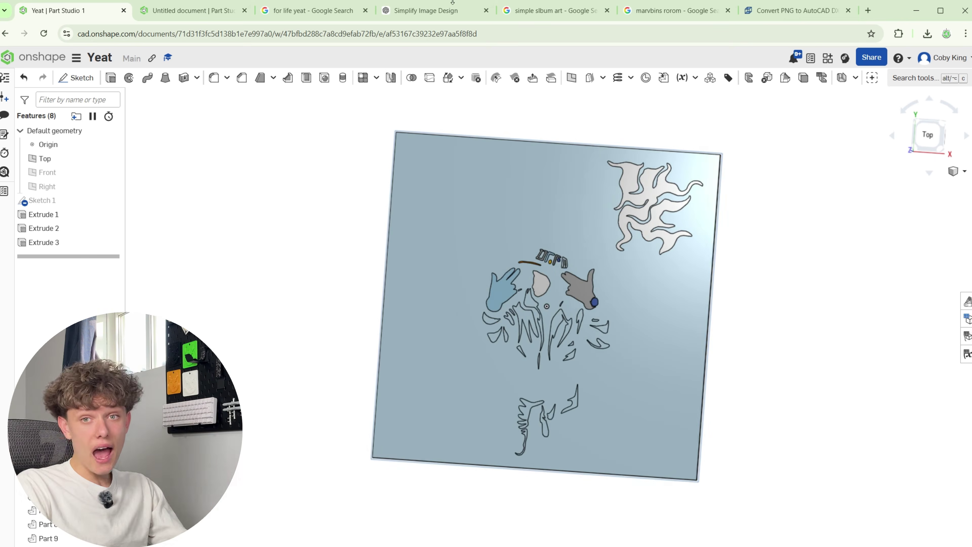
left_click(433, 12)
left_click(291, 11)
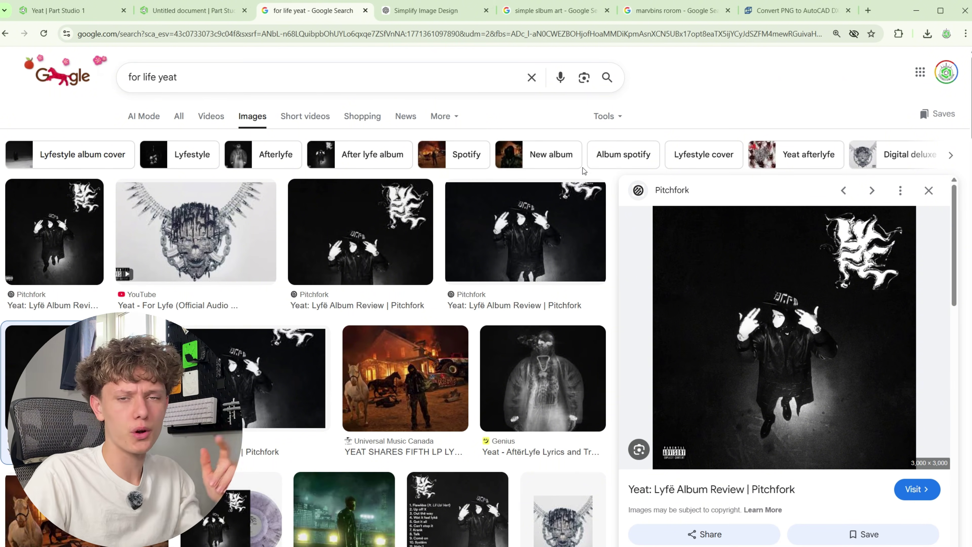
Search the web for "parental adviorsty logo" in place of the simple album art query
left_click(556, 16)
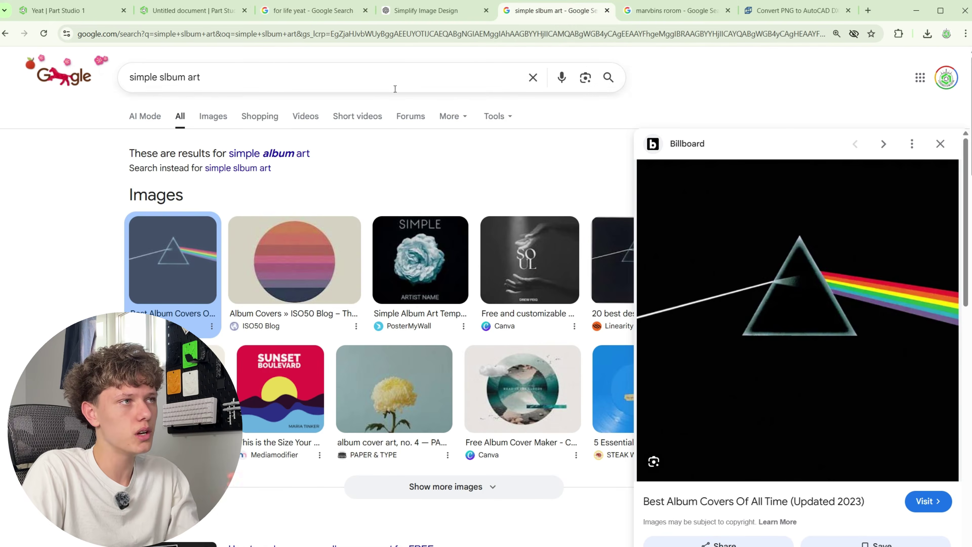
left_click_drag(385, 91, 96, 82)
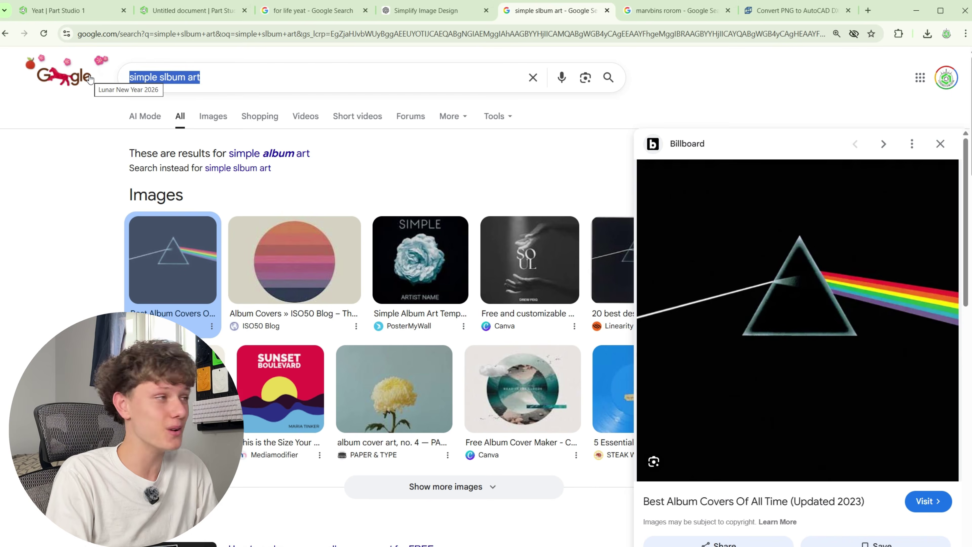
type("parental a")
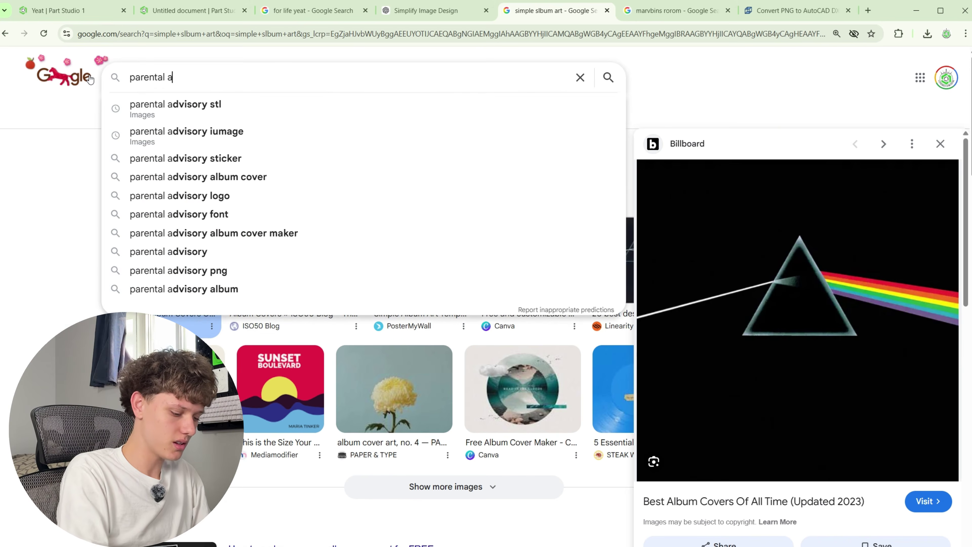
type("dvior")
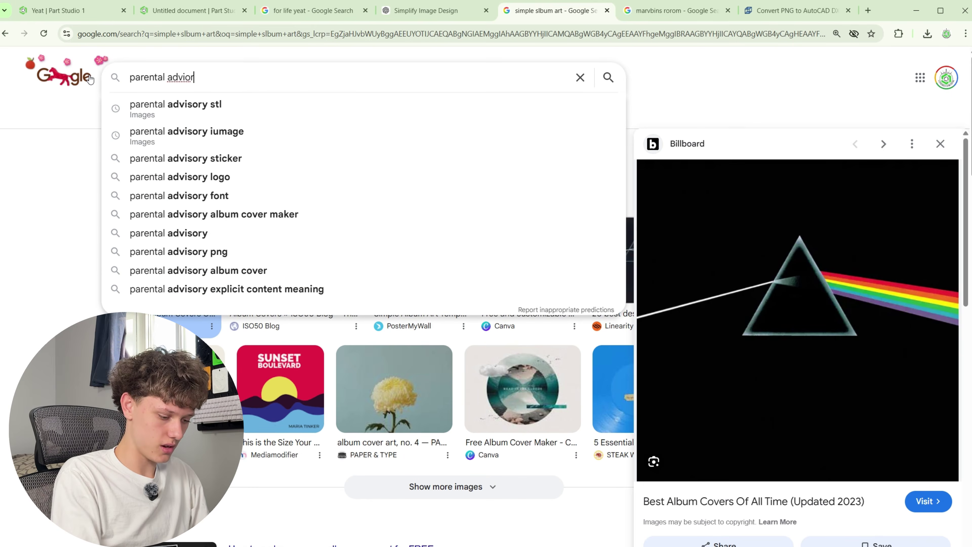
type("sty logo")
key("Return")
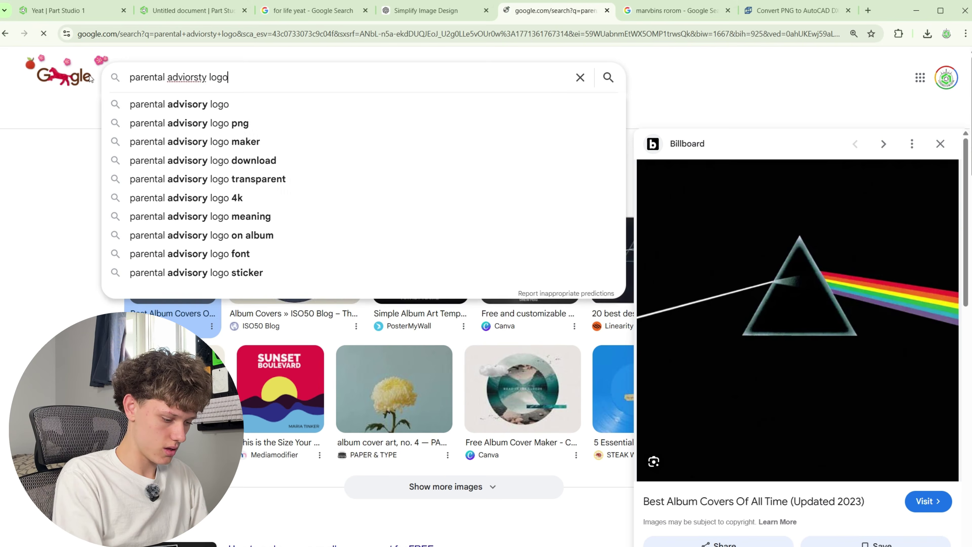
Open the Wikipedia Parental Advisory image result and save it as Parental_Advisory_label.svg (1).png
left_click(132, 228)
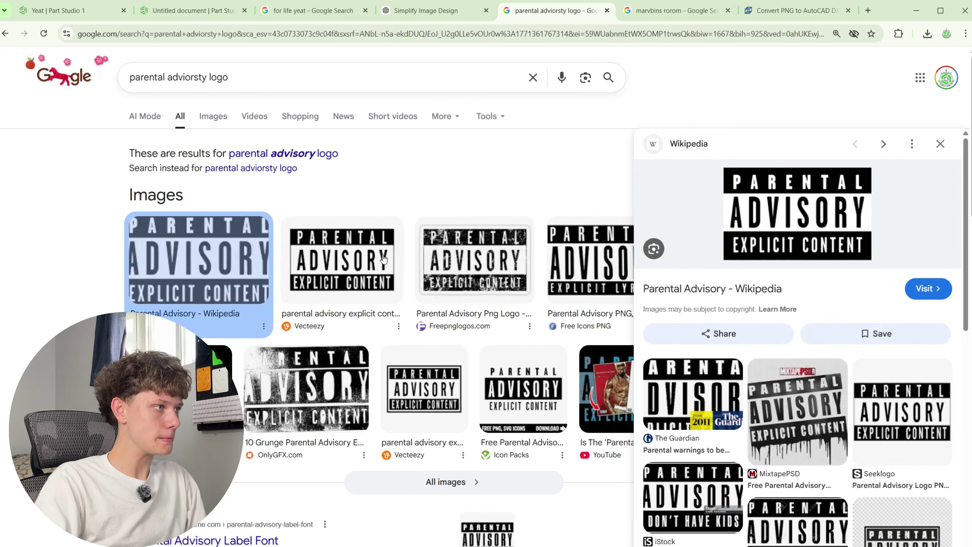
right_click(745, 217)
left_click(792, 392)
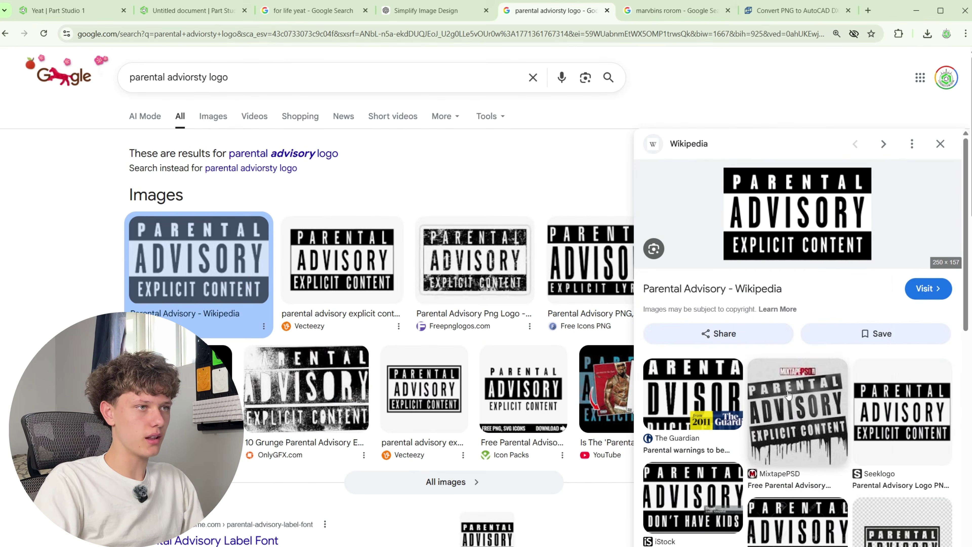
key("Return")
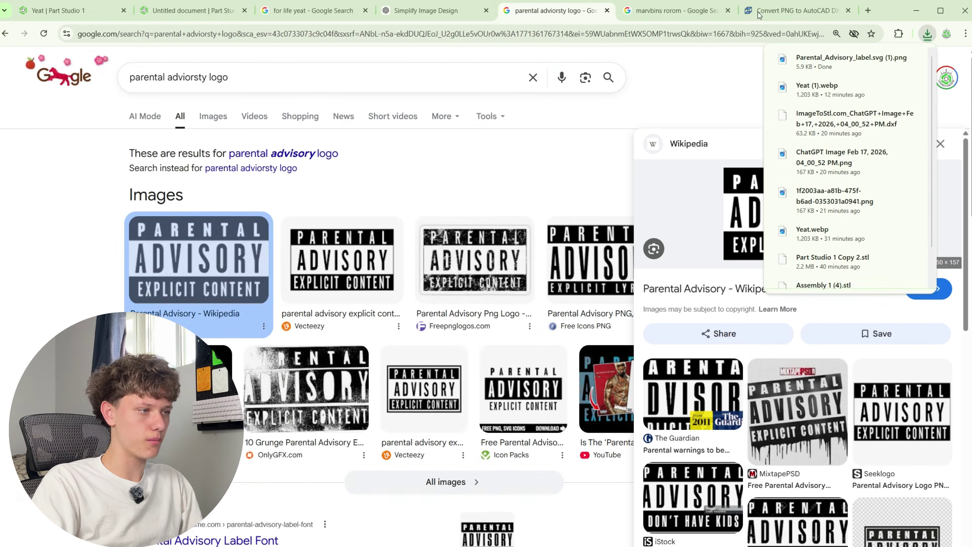
Switch to ImageToStl, upload Parental_Advisory_label.svg (1).png, convert it to DXF and download the result
left_click(796, 10)
scroll(603, 320, "down", 3)
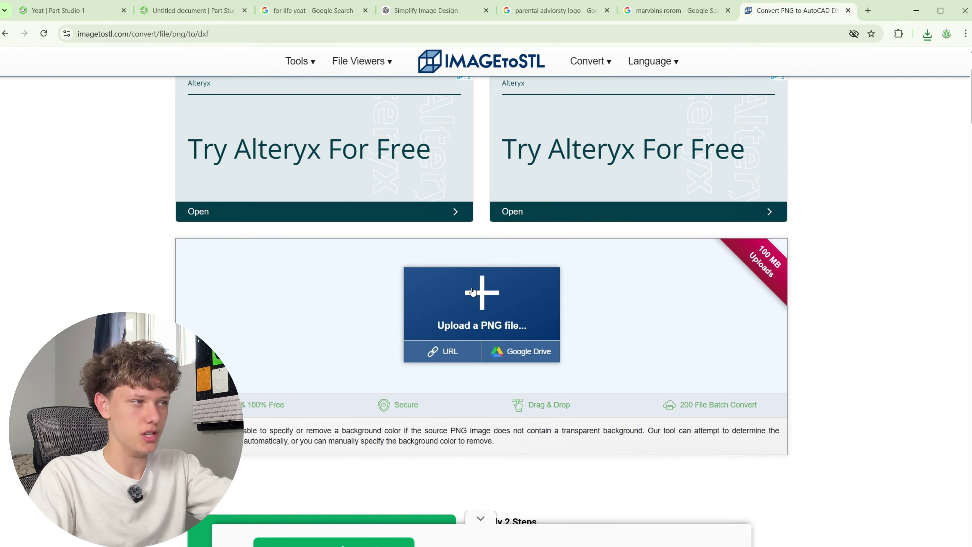
left_click(454, 298)
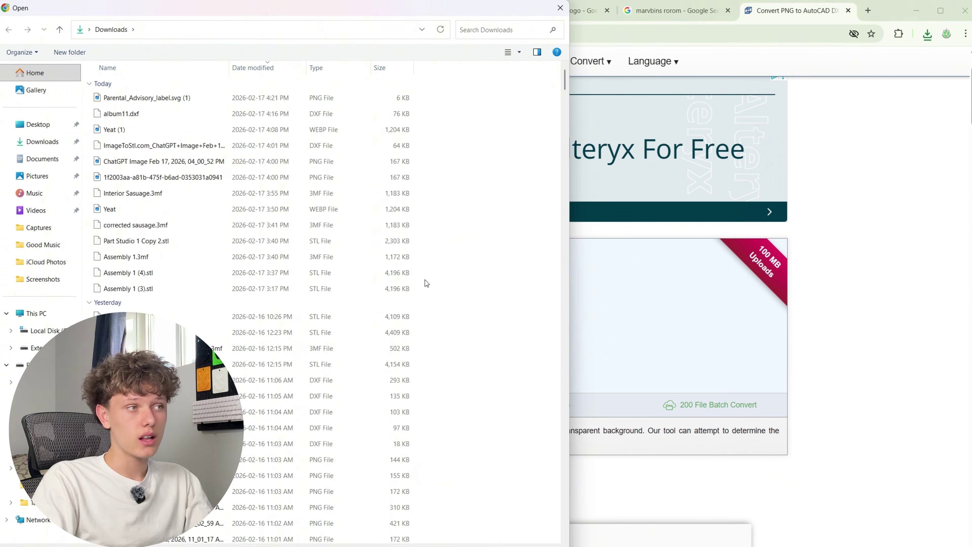
left_click(203, 99)
double_click(202, 99)
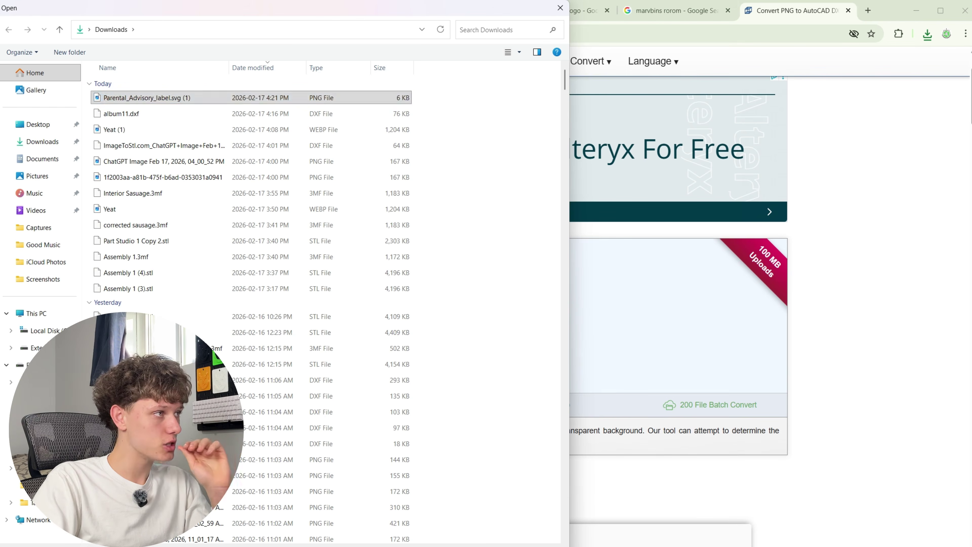
left_click(513, 446)
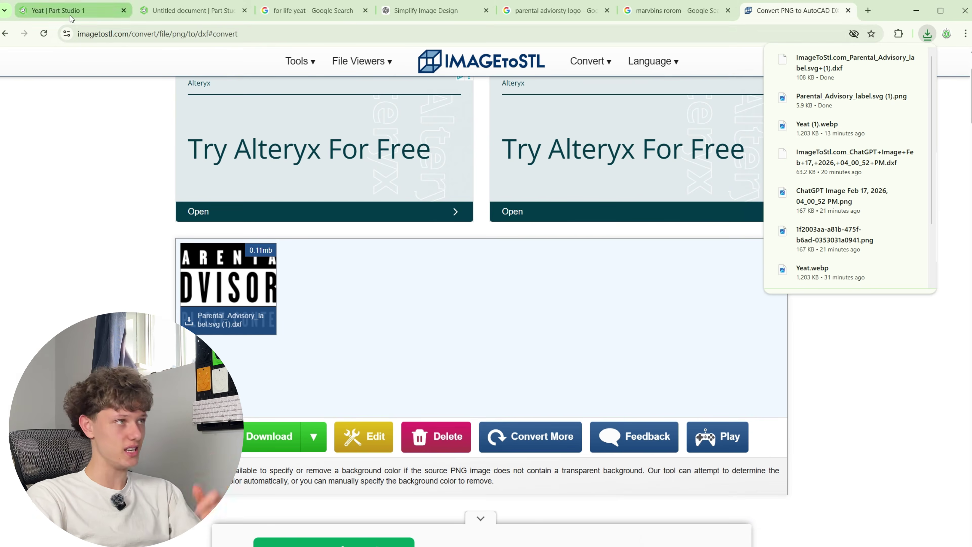
Switch to the Yeat part studio in Onshape and import ImageToStl.com_Parental_Advisory_label.svg+(1).dxf for Sketch 2, viewed from the top
left_click(58, 10)
left_click(76, 77)
left_click(477, 243)
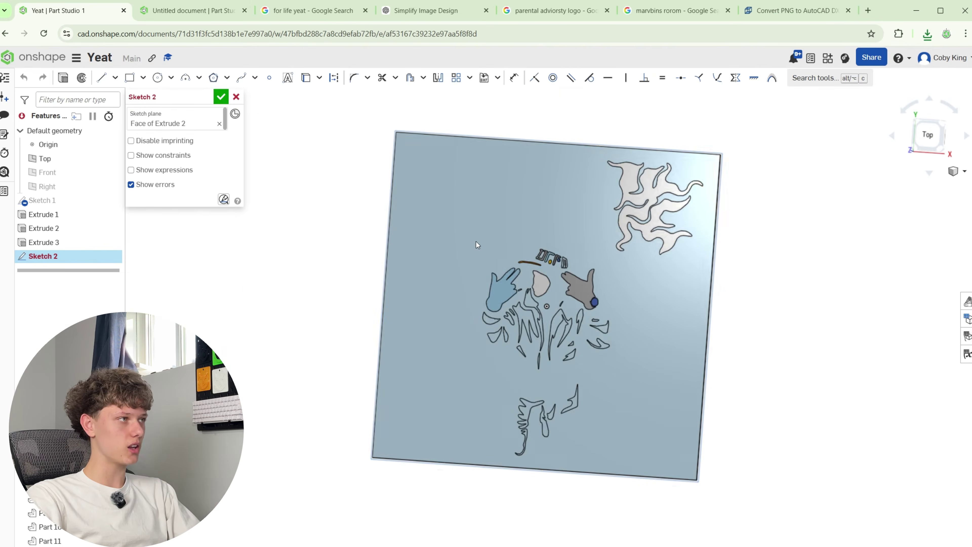
left_click(935, 132)
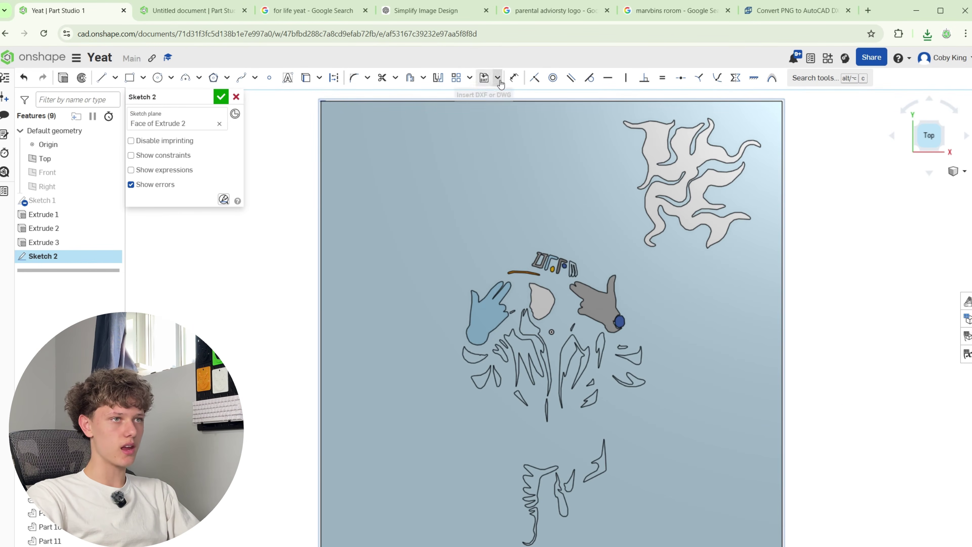
left_click(484, 77)
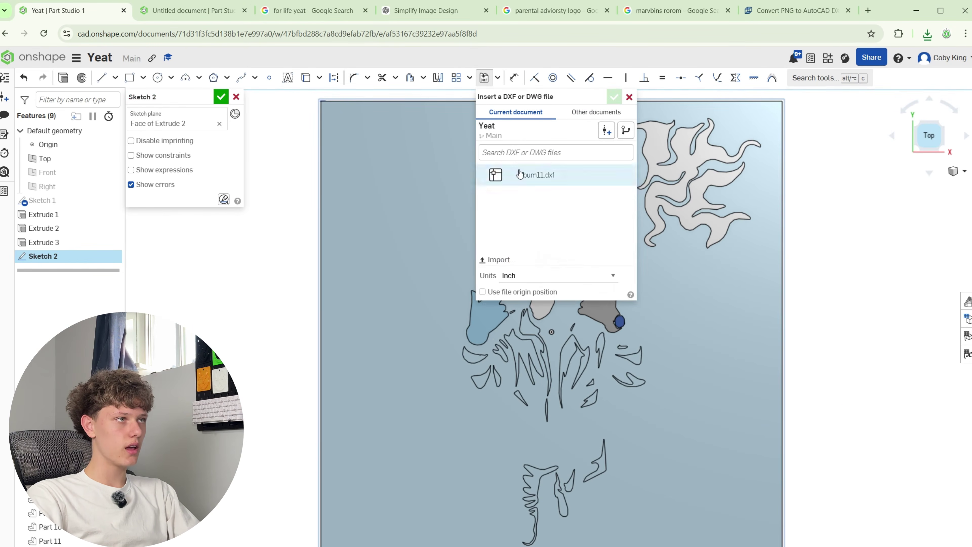
left_click(506, 260)
left_click(199, 101)
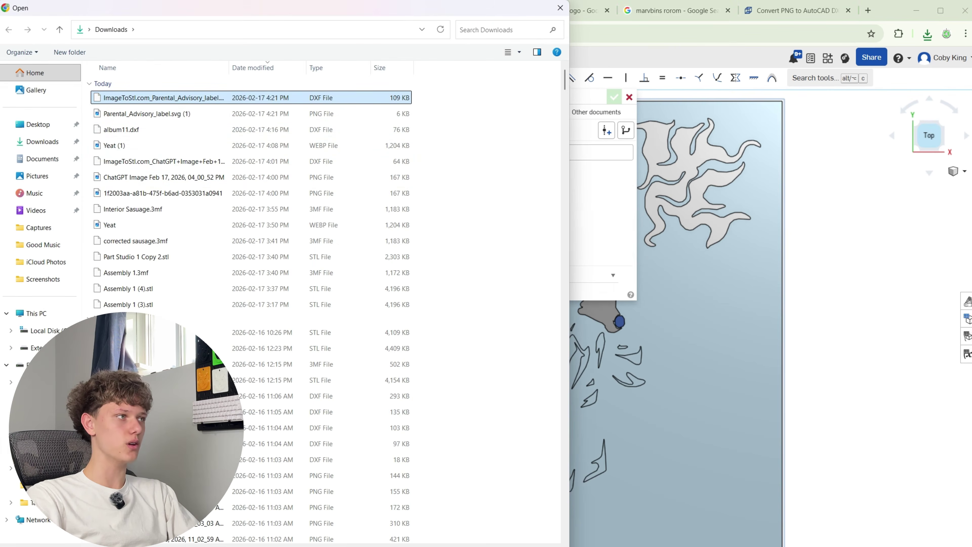
left_click(473, 546)
Insert the imported Parental Advisory DXF into Sketch 2 with Millimeter units
left_click(551, 283)
left_click(558, 349)
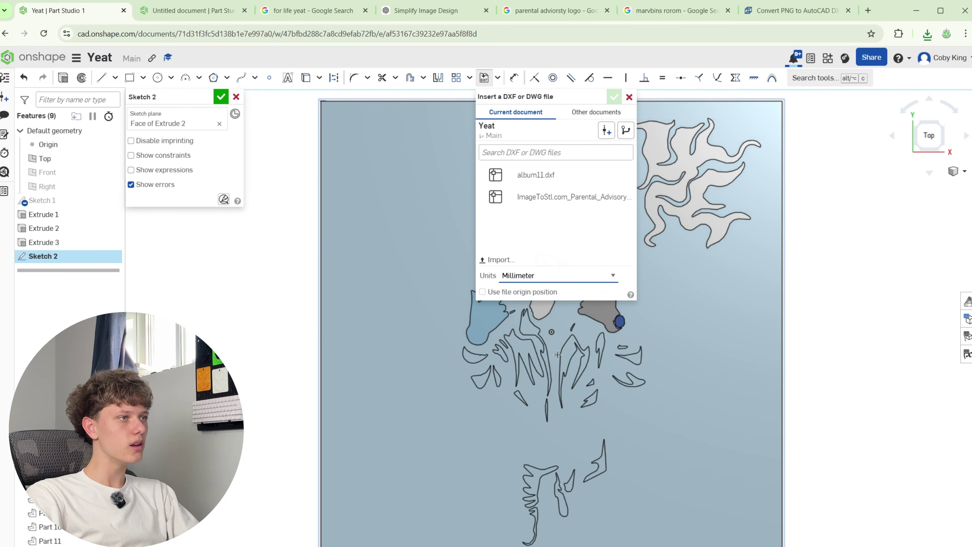
left_click(596, 194)
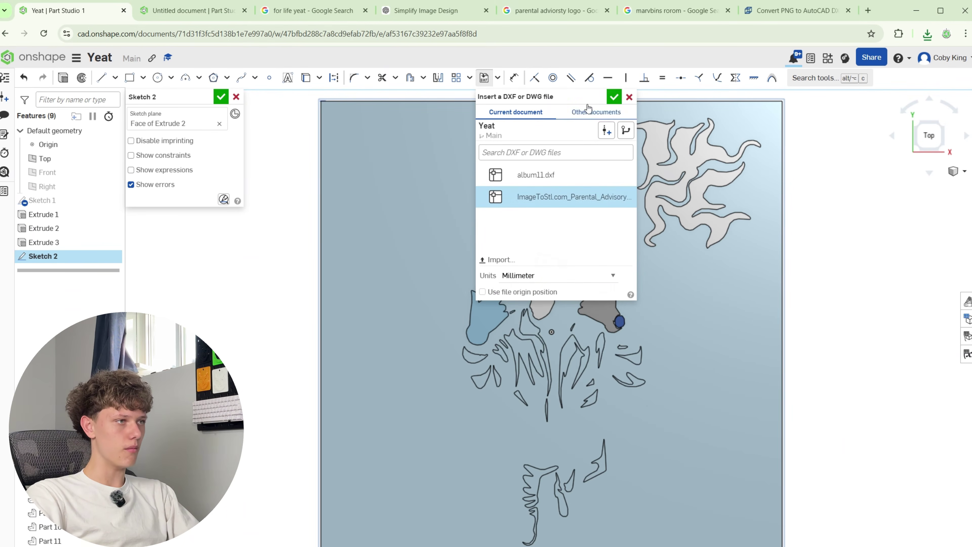
left_click(614, 97)
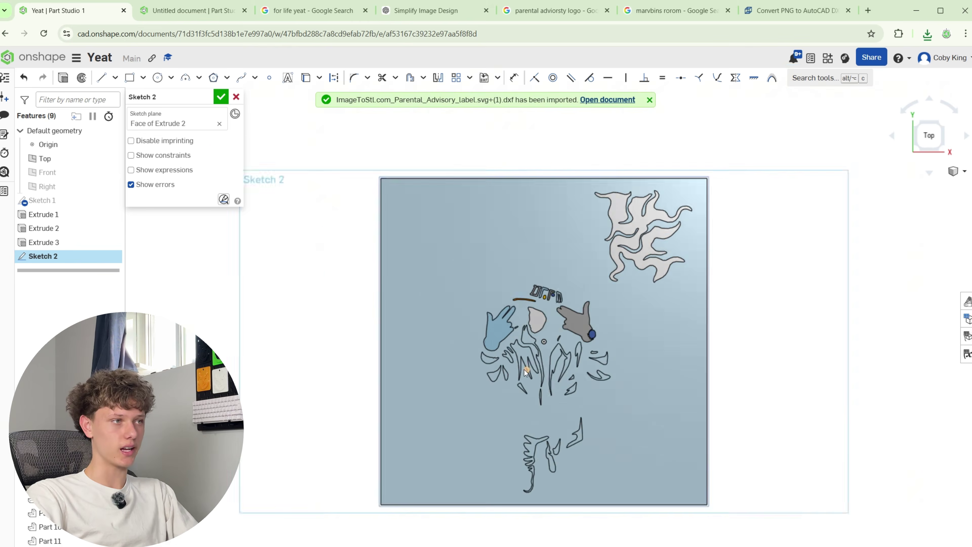
scroll(451, 438, "up", 5)
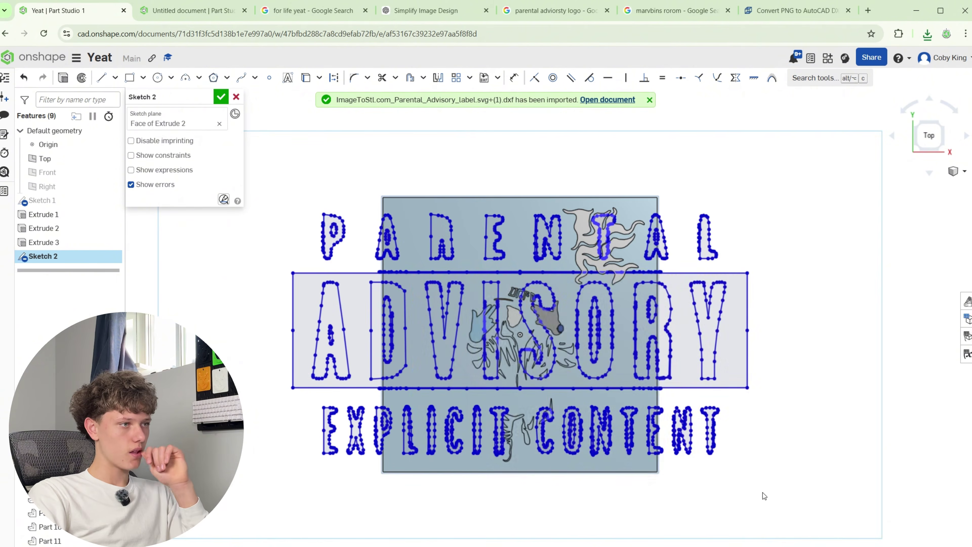
Select the whole inserted label and use Transform to shrink it and move it onto the plate's lower-left area
left_click_drag(267, 215, 266, 194)
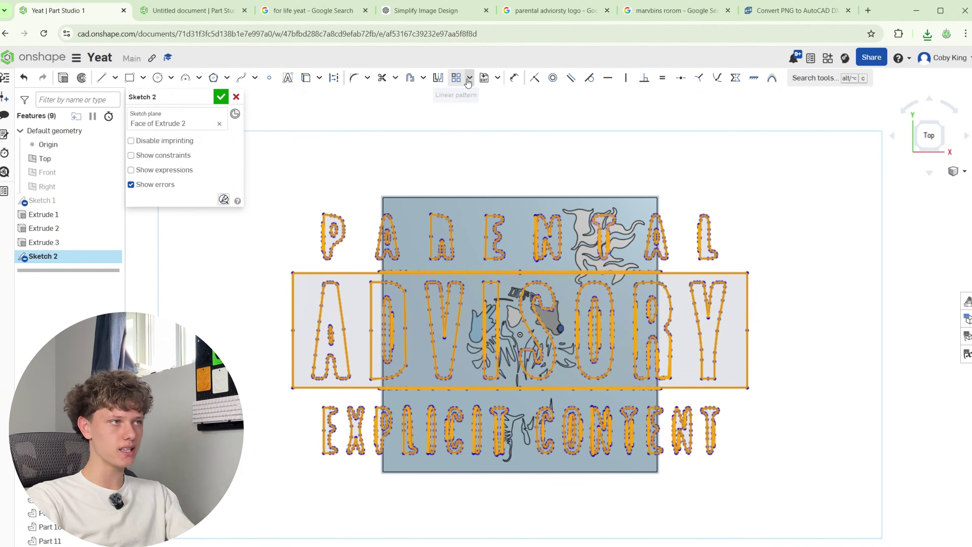
left_click(469, 78)
left_click(473, 130)
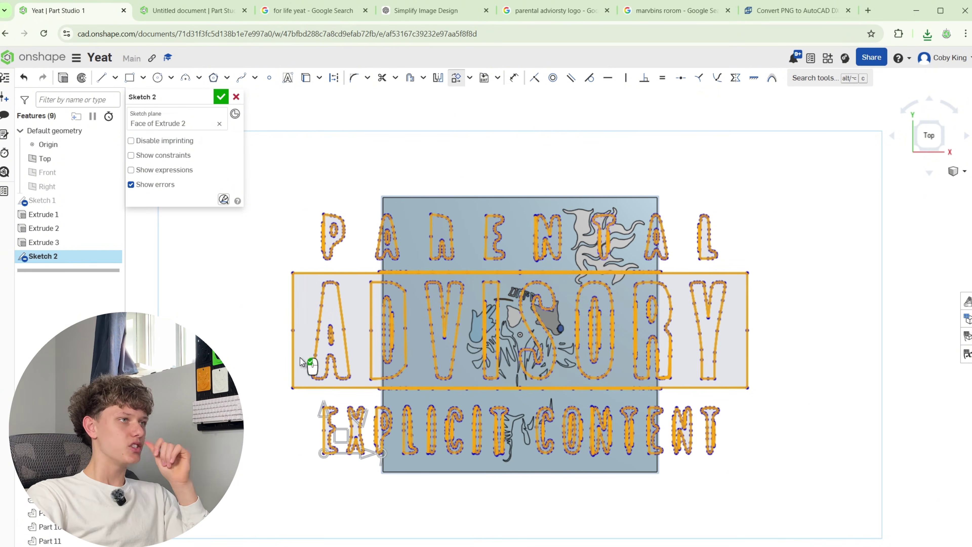
mouse_move(360, 420)
left_mouse_down()
mouse_move(330, 448)
mouse_move(521, 456)
mouse_move(492, 474)
mouse_move(515, 455)
left_mouse_up()
scroll(327, 451, "up", 5)
scroll(522, 456, "down", 5)
scroll(562, 457, "up", 5)
Check the label's placement on the original album cover, scale it by about 0.815 and apply the transform near the plate's lower-left corner
left_click(430, 4)
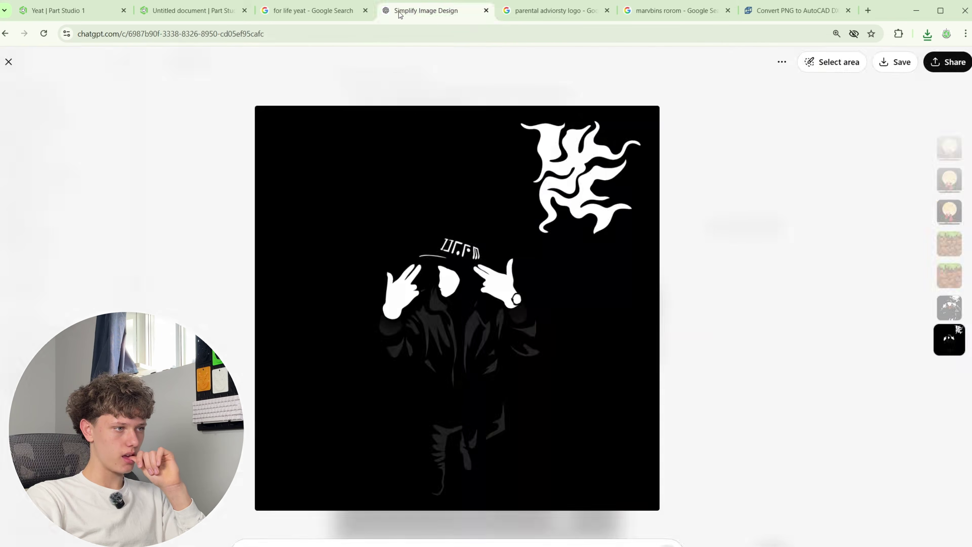
left_click(334, 11)
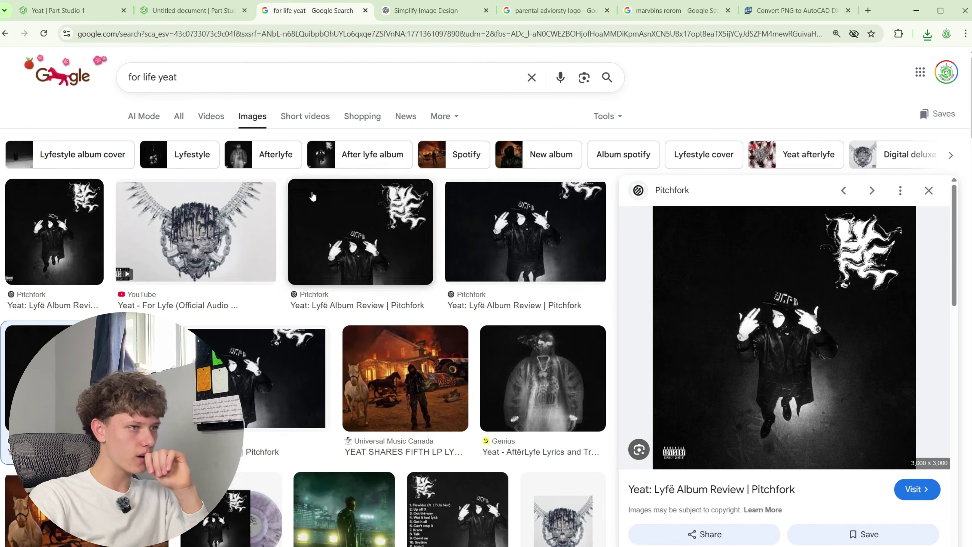
left_click(98, 15)
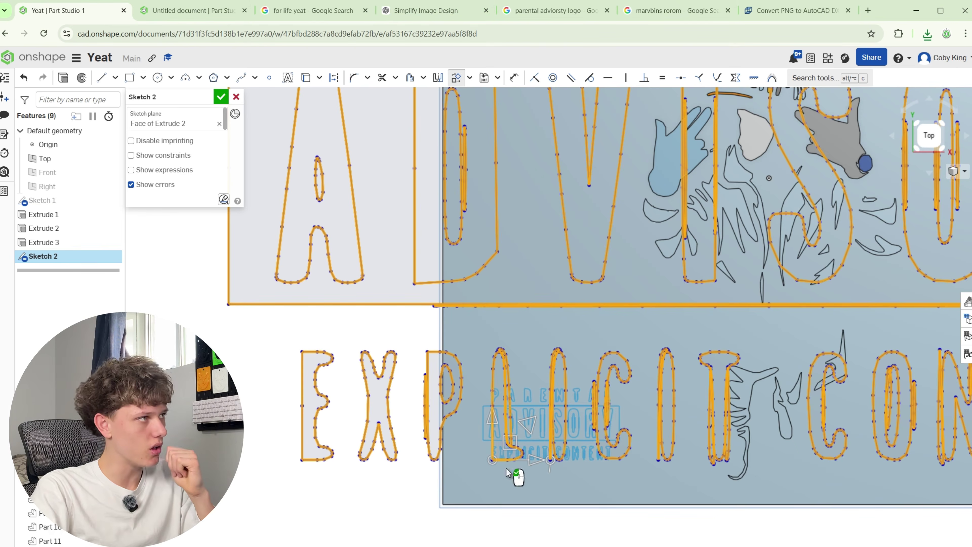
left_click_drag(512, 446, 481, 437)
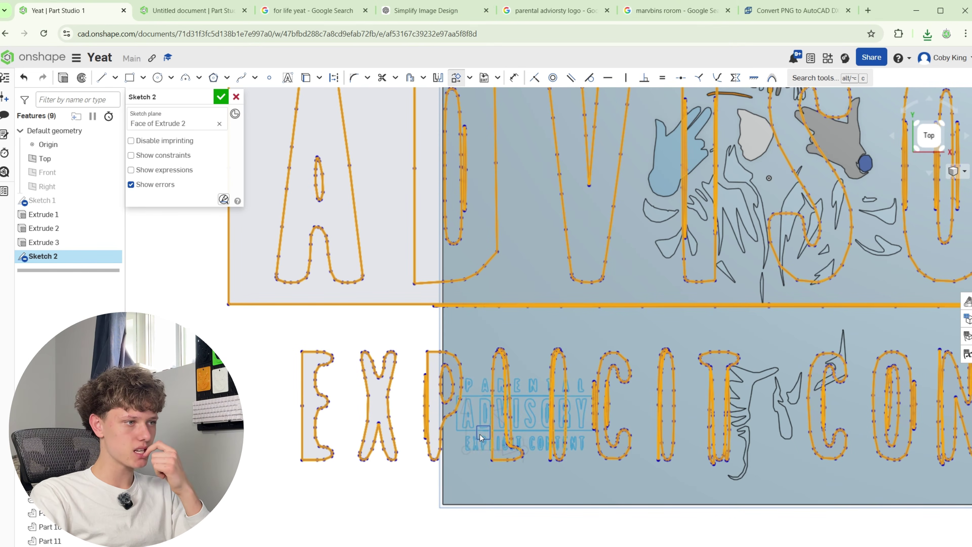
scroll(480, 435, "down", 5)
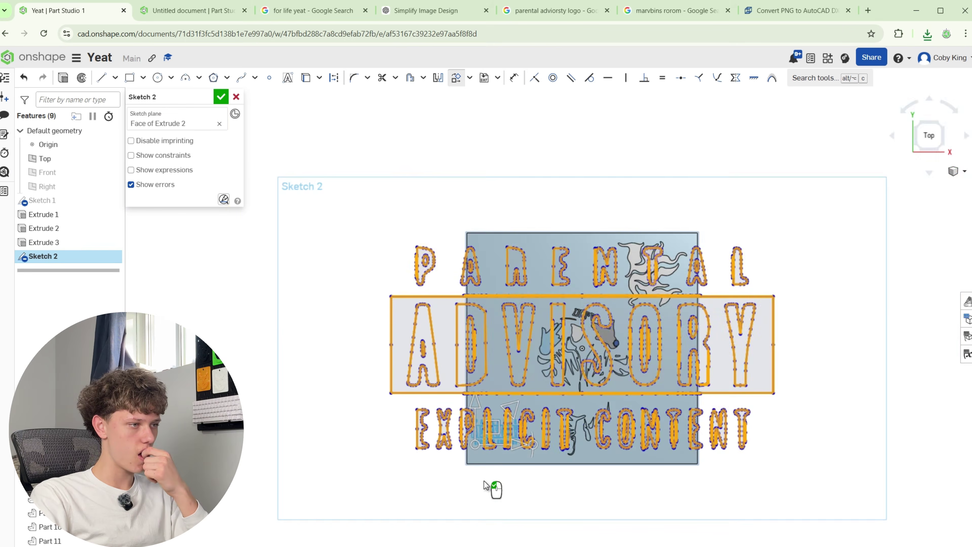
scroll(490, 475, "up", 3)
scroll(481, 456, "up", 2)
left_click_drag(508, 393, 479, 413)
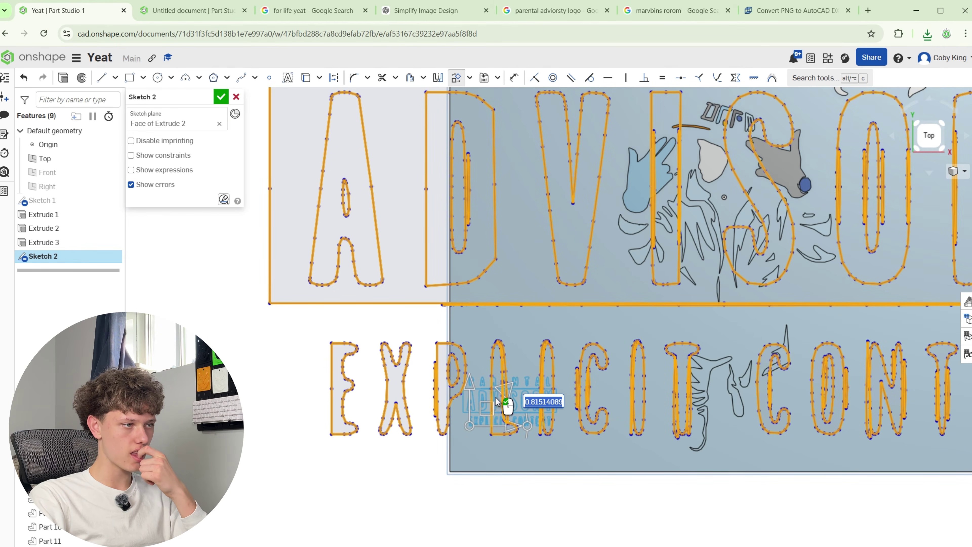
left_click_drag(482, 413, 484, 414)
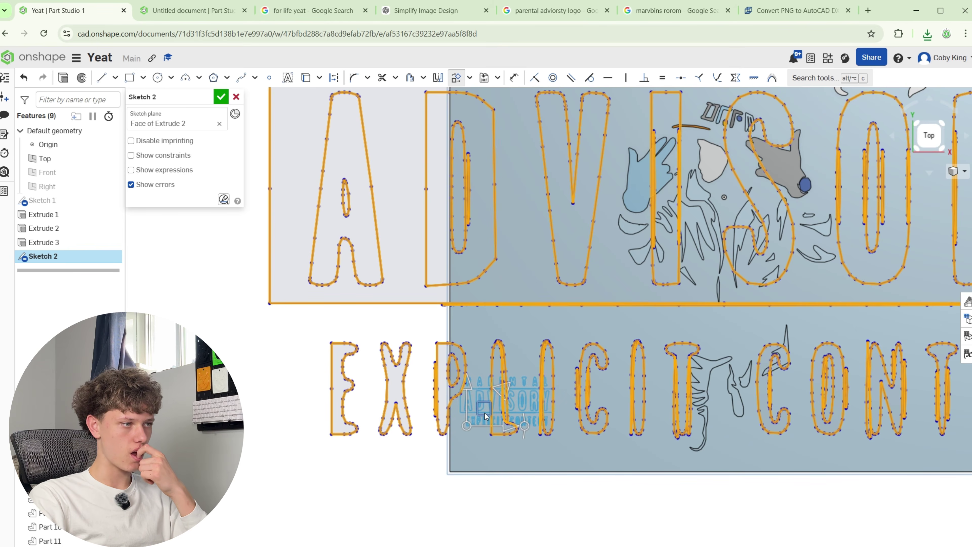
left_click(380, 470)
scroll(524, 461, "up", 8)
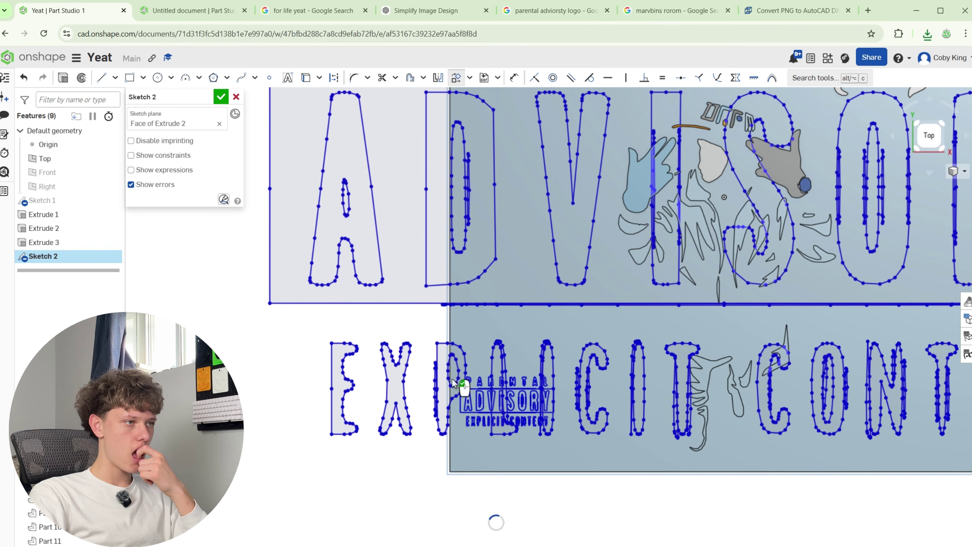
Draw a corner rectangle around all three lines of the Parental Advisory label, about 1.01 wide and 0.58 high
scroll(419, 451, "up", 4)
scroll(428, 467, "down", 6)
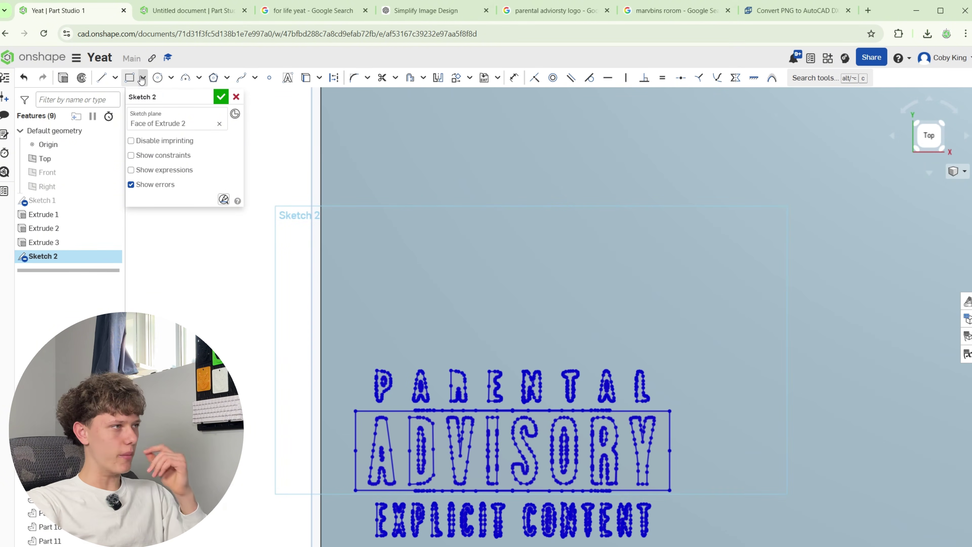
left_click(129, 79)
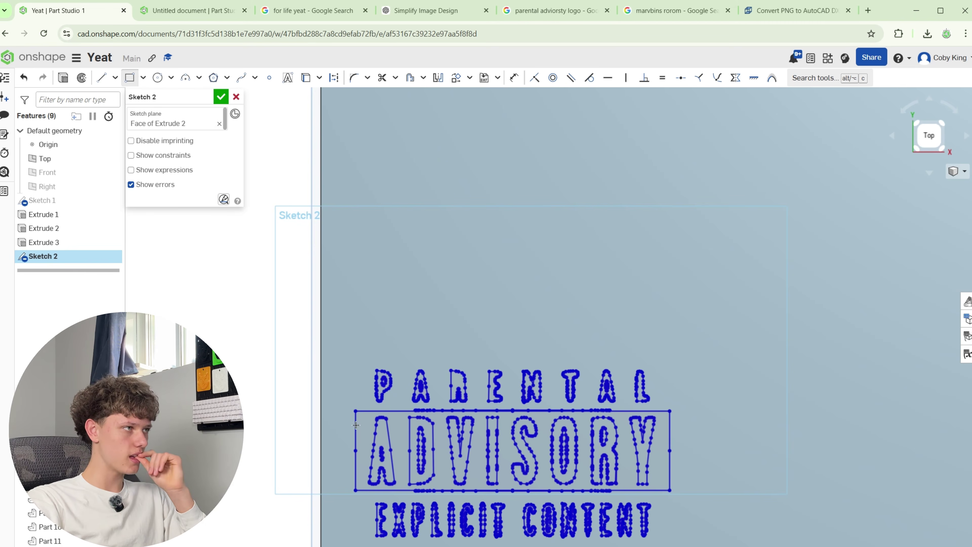
left_click(356, 364)
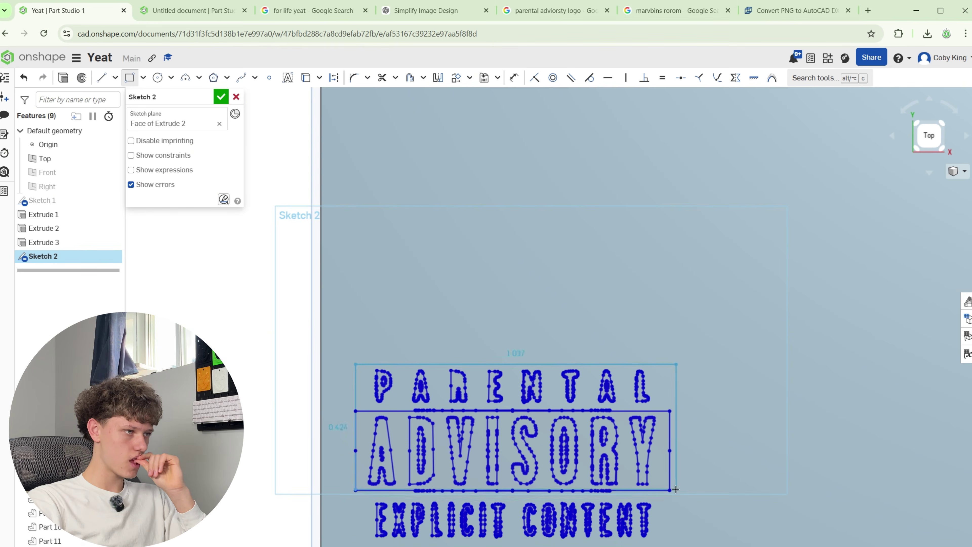
left_click(670, 542)
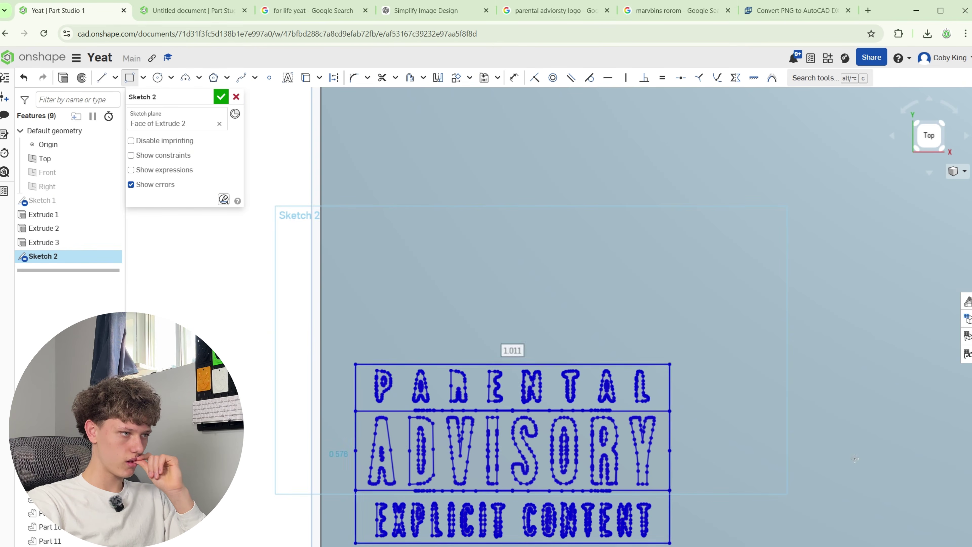
scroll(741, 488, "down", 5)
scroll(679, 441, "down", 4)
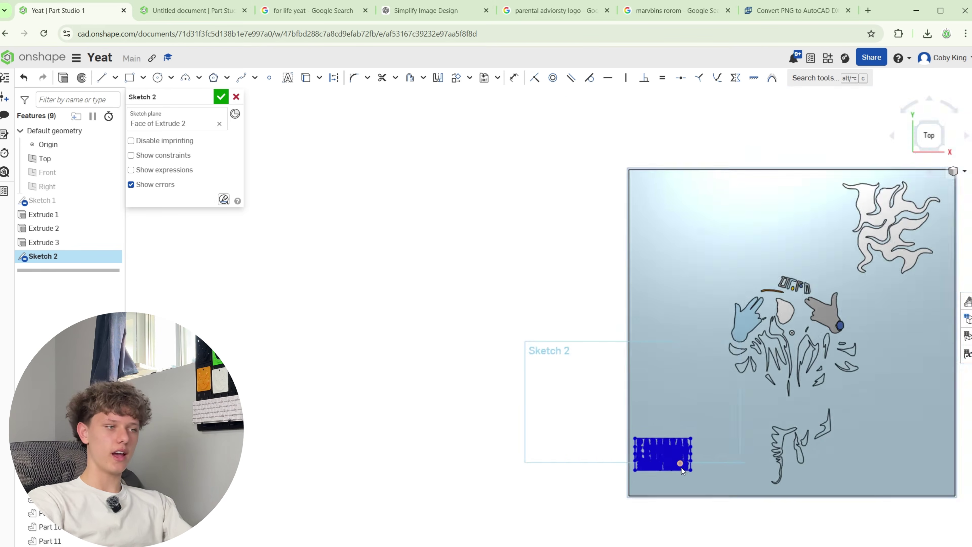
scroll(683, 460, "up", 6)
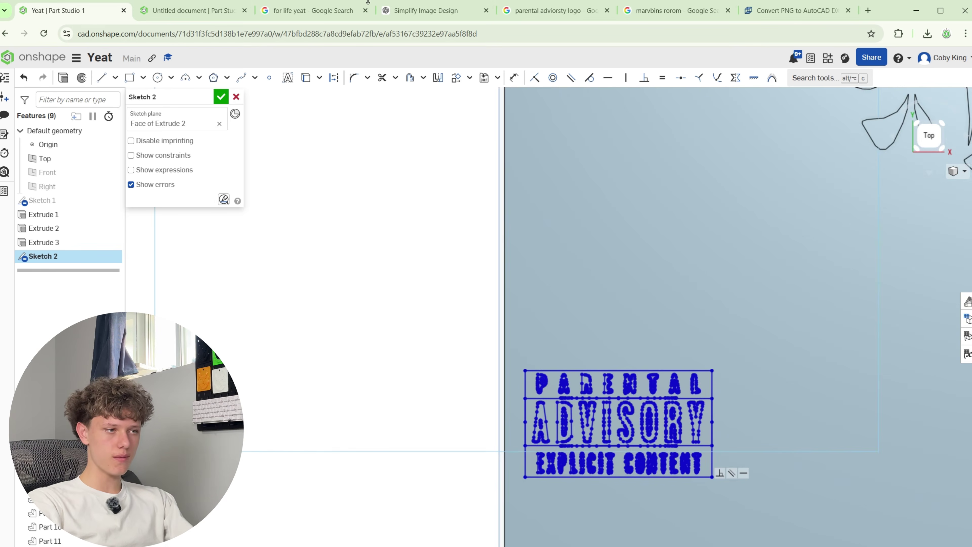
Check the reference Parental Advisory logo and select the sketch regions surrounding the PARENTAL and EXPLICIT CONTENT letters
left_click(548, 9)
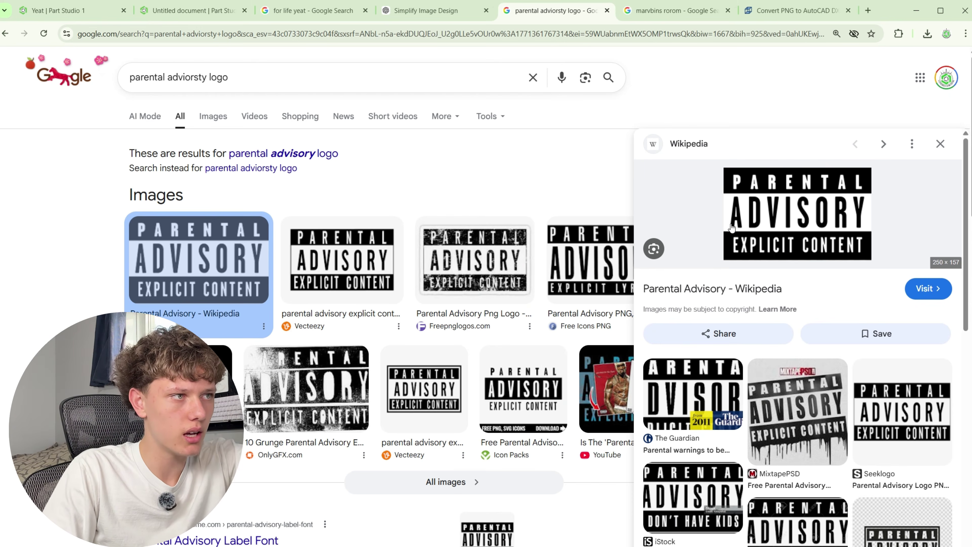
left_click(73, 8)
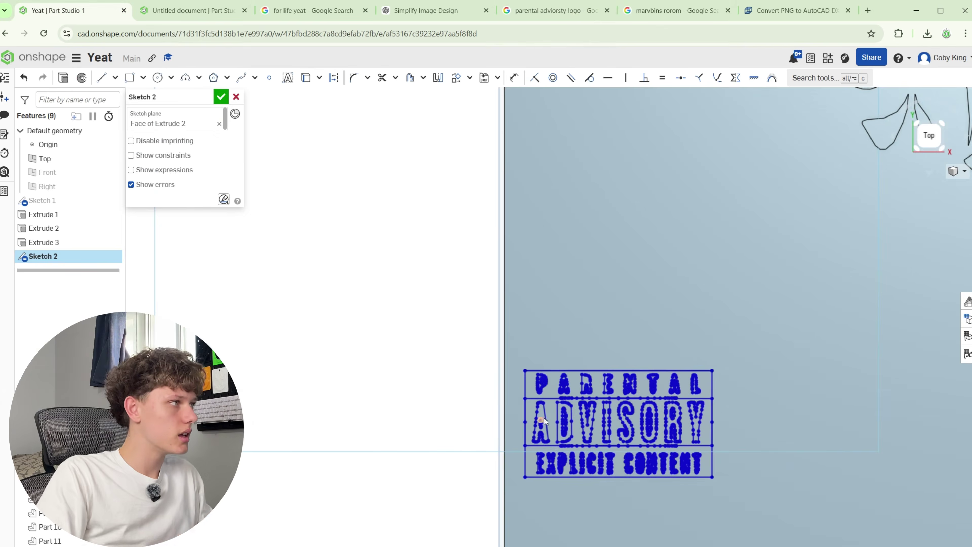
scroll(497, 391, "down", 5)
scroll(498, 399, "up", 10)
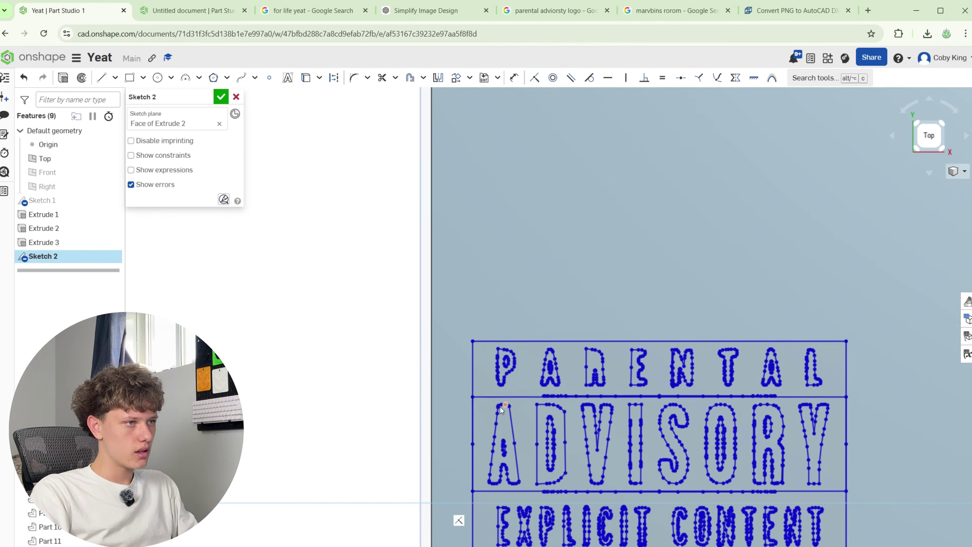
left_click(487, 374)
scroll(495, 465, "up", 3)
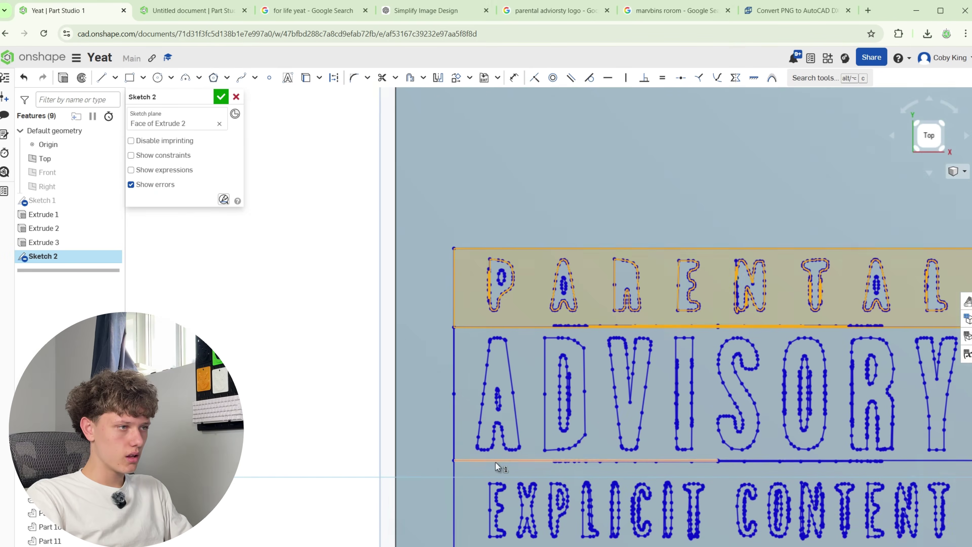
scroll(497, 400, "up", 5)
Add the letter regions of the word ADVISORY to the selection, including the narrow sliver regions along their edges
left_click(505, 405)
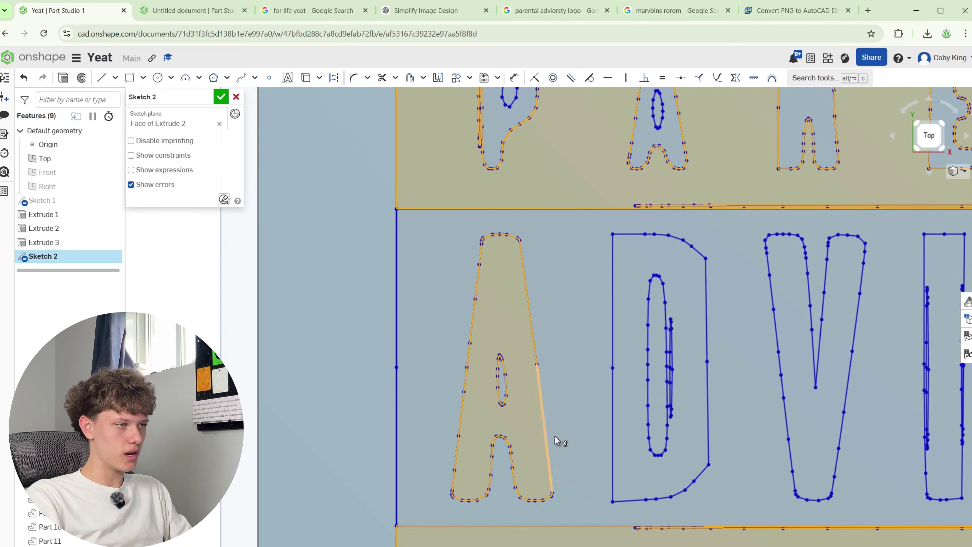
left_click(637, 447)
scroll(637, 447, "down", 5)
scroll(743, 379, "up", 5)
left_click(589, 325)
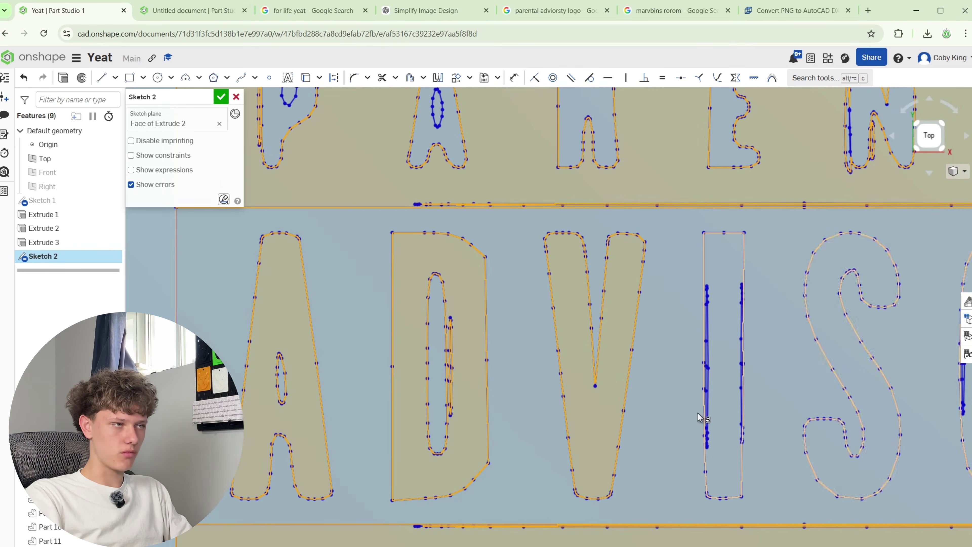
left_click(722, 431)
left_click(852, 459)
scroll(542, 395, "down", 5)
scroll(710, 423, "up", 5)
left_click(781, 434)
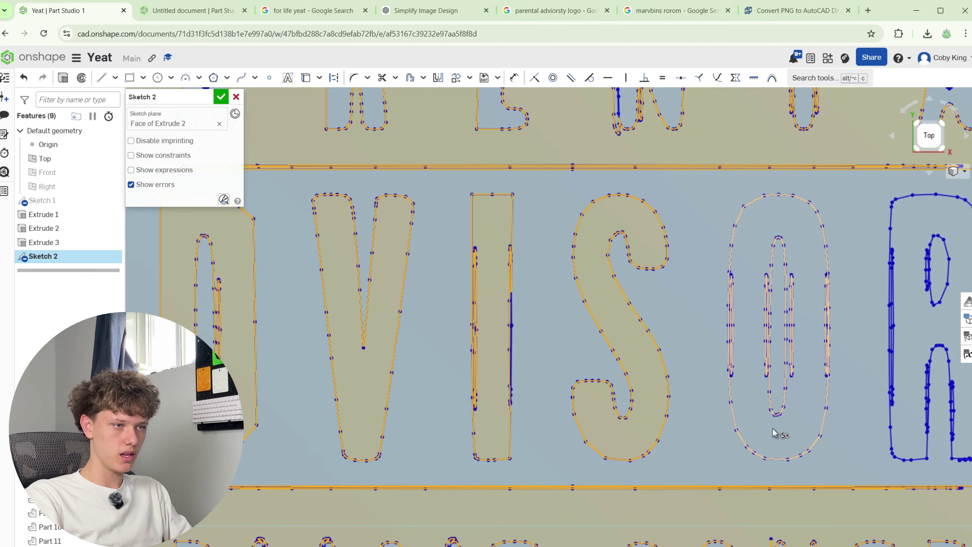
scroll(792, 419, "down", 5)
scroll(791, 418, "up", 5)
left_click(808, 410)
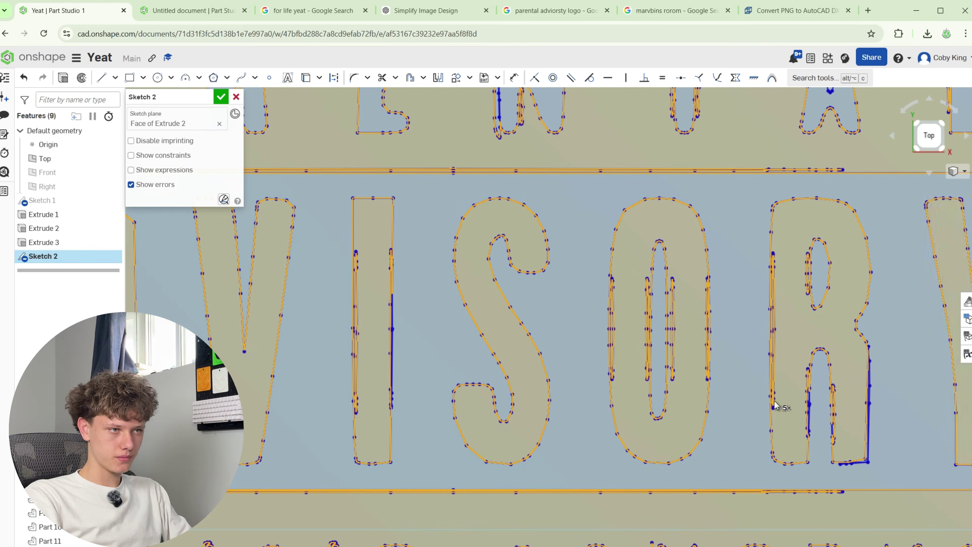
Add the enclosed centre of the second A in PARENTAL to the selected label regions
scroll(808, 408, "down", 5)
scroll(496, 322, "up", 5)
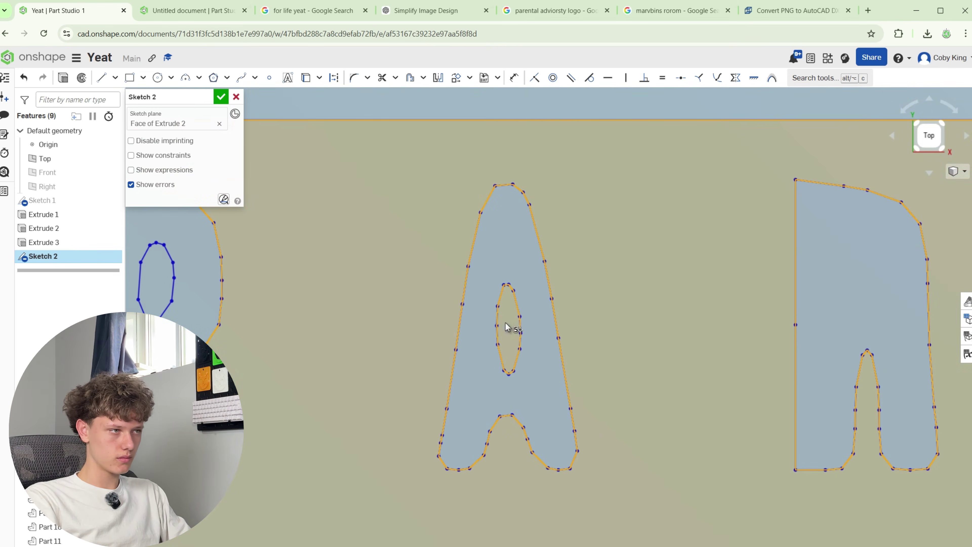
scroll(171, 276, "down", 5)
scroll(738, 308, "up", 5)
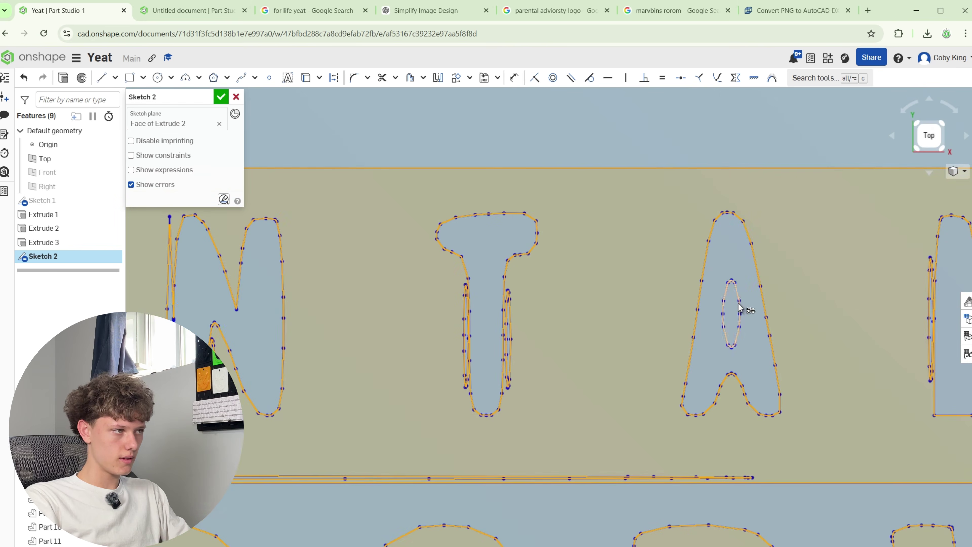
left_click(731, 319)
scroll(731, 319, "down", 5)
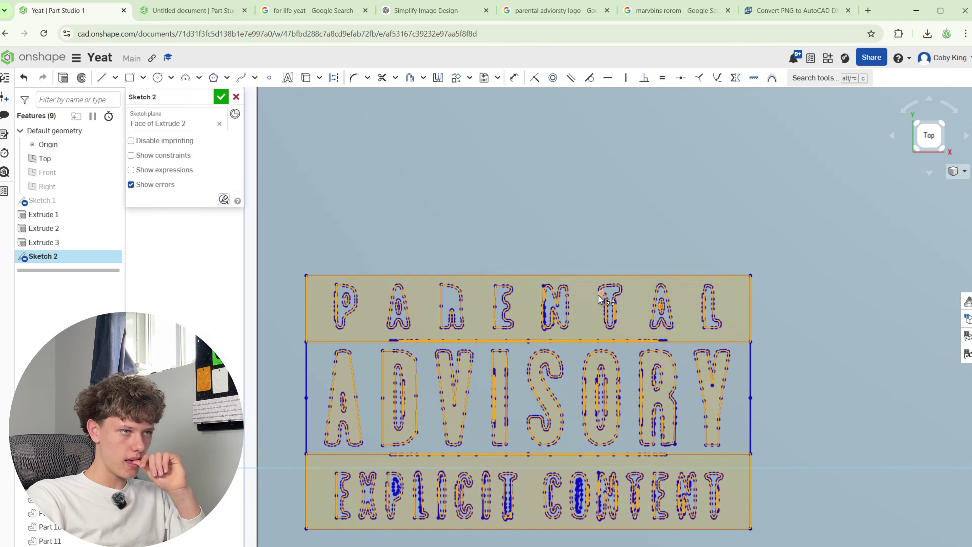
Extrude the selected Parental Advisory regions with a blind depth of 0.01 in, adding them to the existing plate
scroll(563, 448, "up", 6)
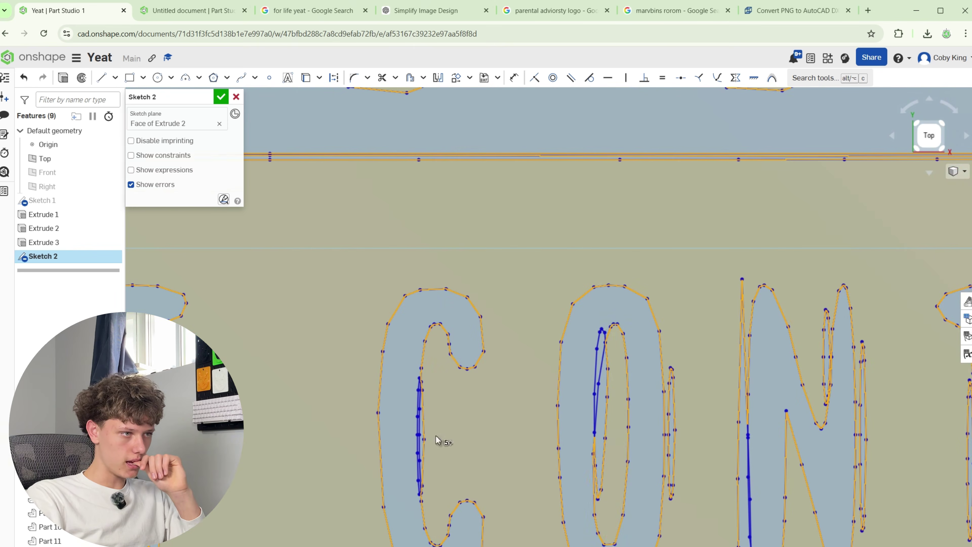
scroll(434, 441, "down", 4)
scroll(257, 449, "down", 4)
scroll(325, 412, "up", 7)
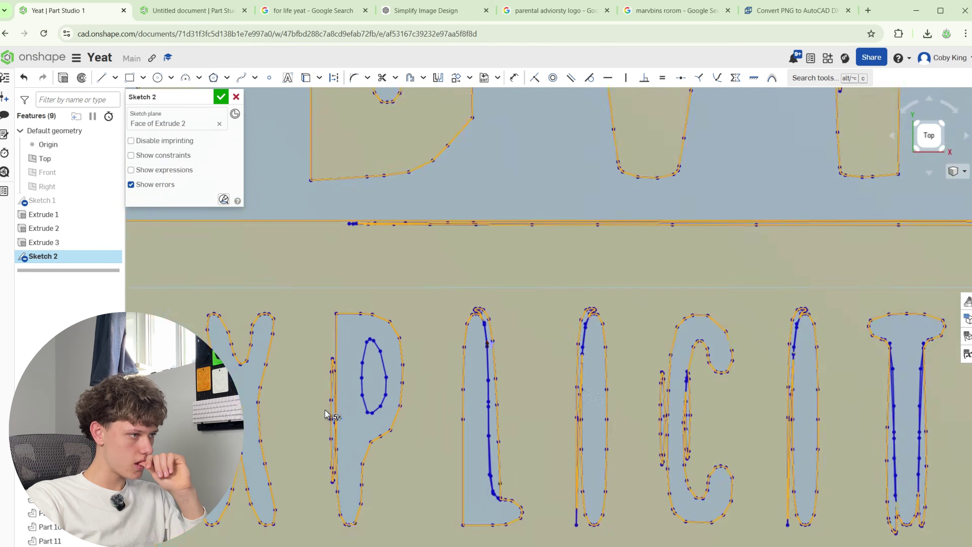
scroll(396, 379, "down", 4)
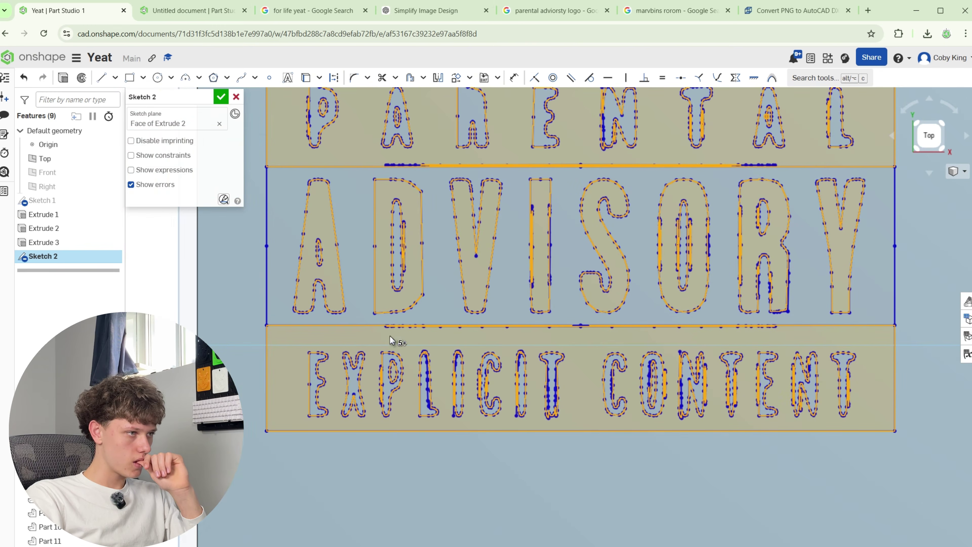
key("shift+e")
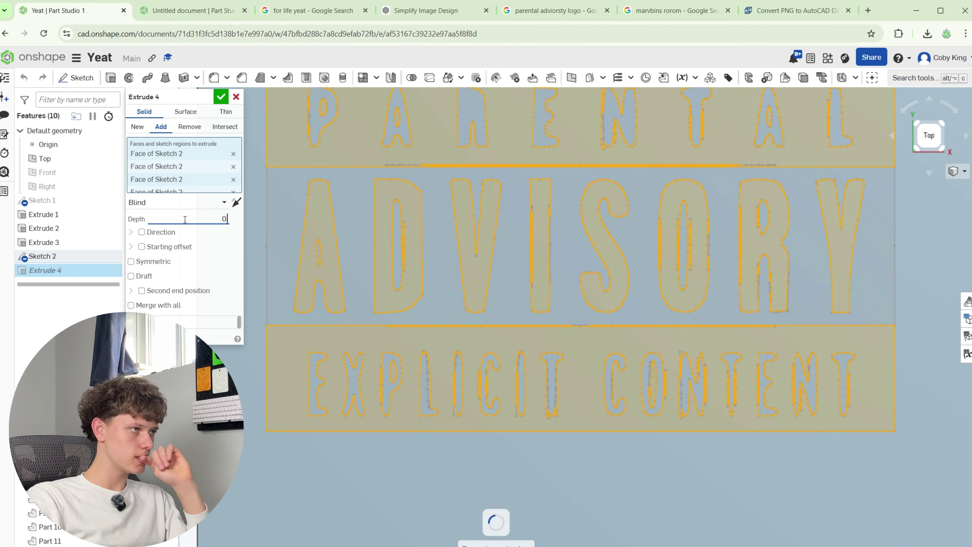
type("0.01")
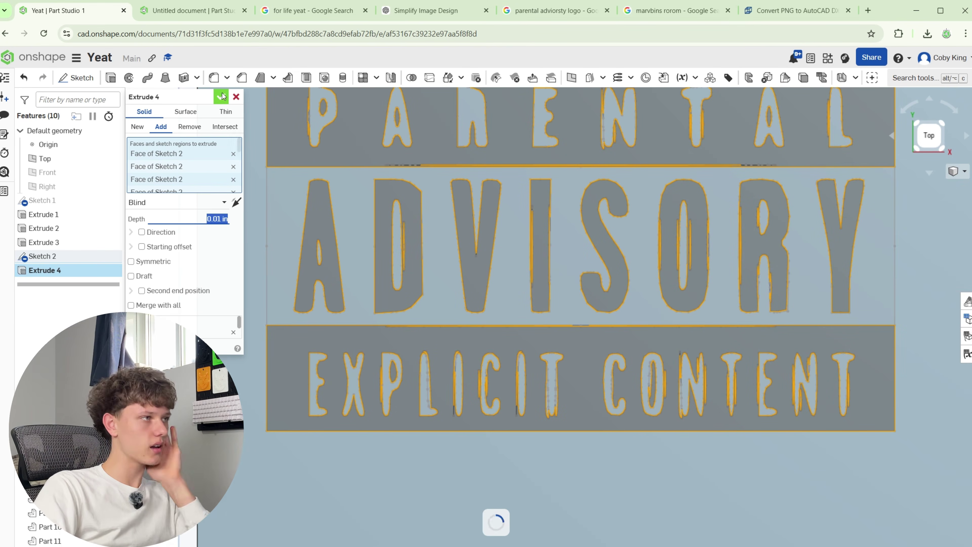
left_click(224, 101)
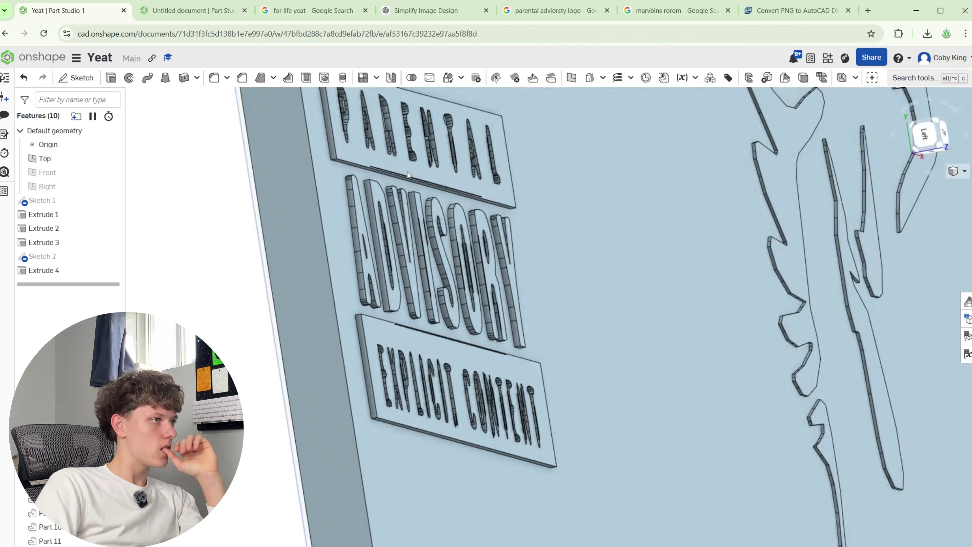
Inspect the raised label from an angle and show Sketch 2 again over it
right_click_drag(494, 207, 488, 169)
scroll(539, 158, "down", 3)
scroll(489, 170, "down", 5)
scroll(338, 168, "up", 7)
scroll(524, 371, "up", 1)
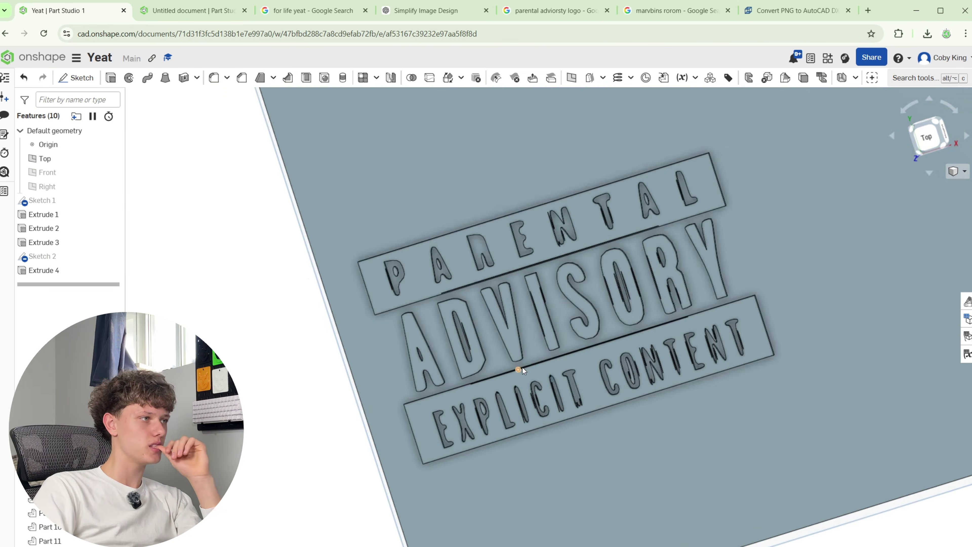
left_click(105, 256)
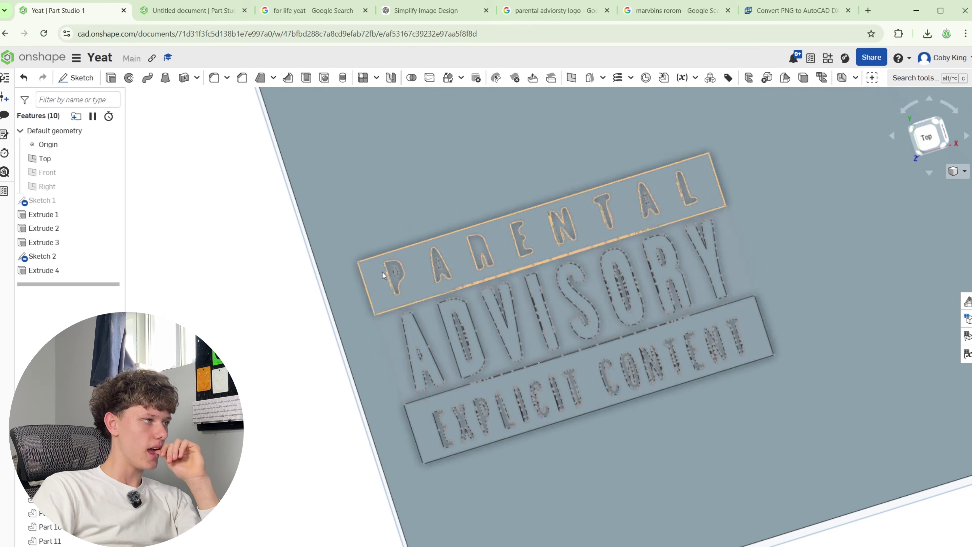
scroll(455, 217, "up", 6)
scroll(455, 217, "down", 3)
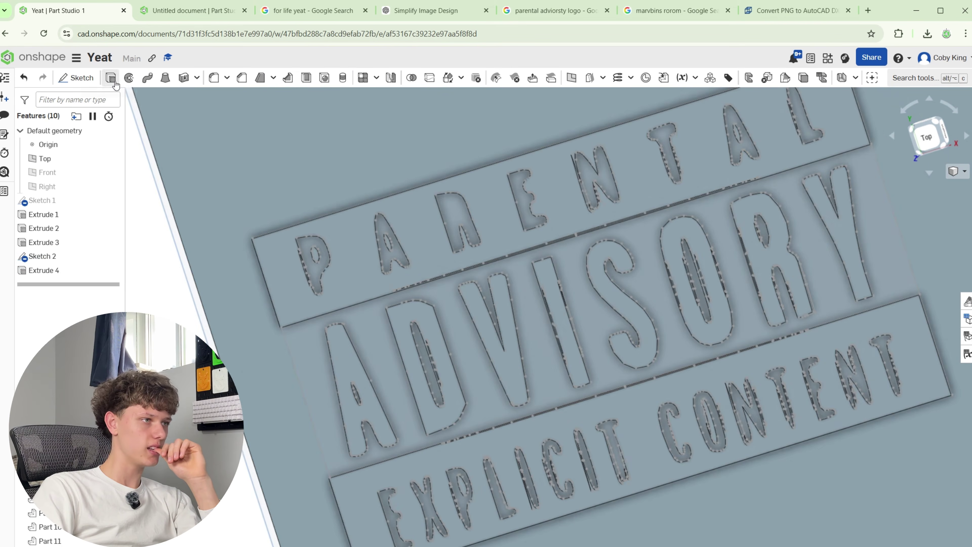
Start a second extrusion from Sketch 2 using the first three letters P, A and R of PARENTAL
left_click(115, 82)
scroll(284, 265, "up", 6)
left_click(379, 275)
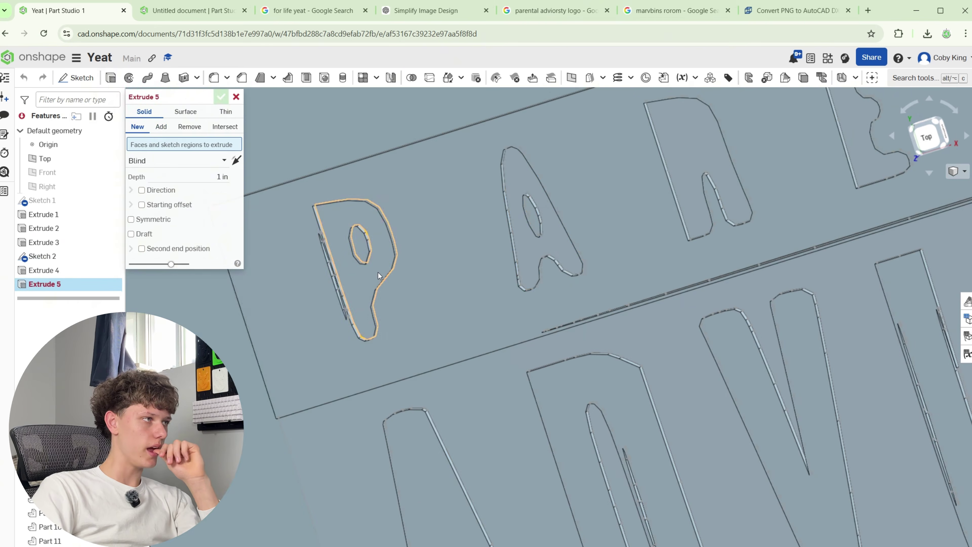
left_click(378, 272)
left_click(541, 253)
left_click(731, 165)
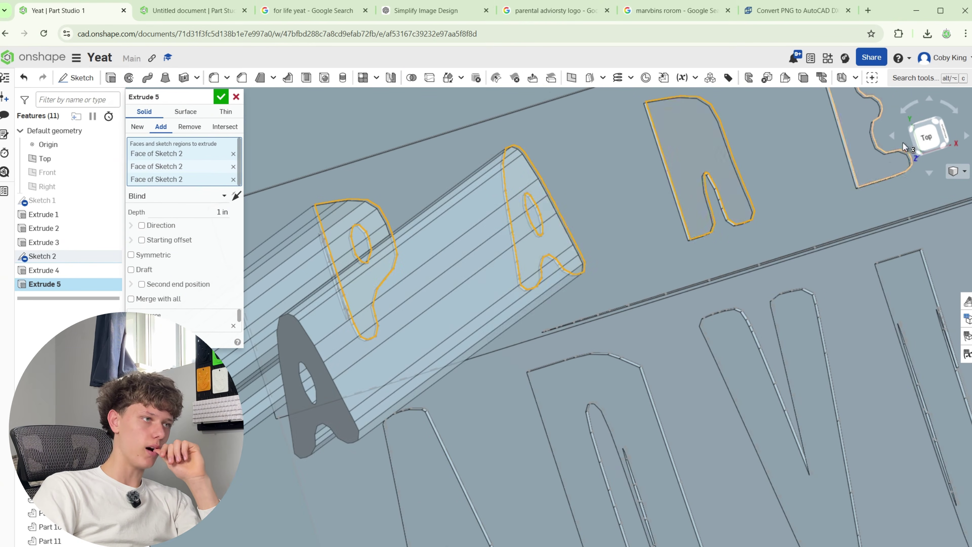
Add the background around ADVISORY and the enclosed centre of its D to the extrusion, and make the result a new part
left_click(942, 140)
scroll(397, 486, "up", 5)
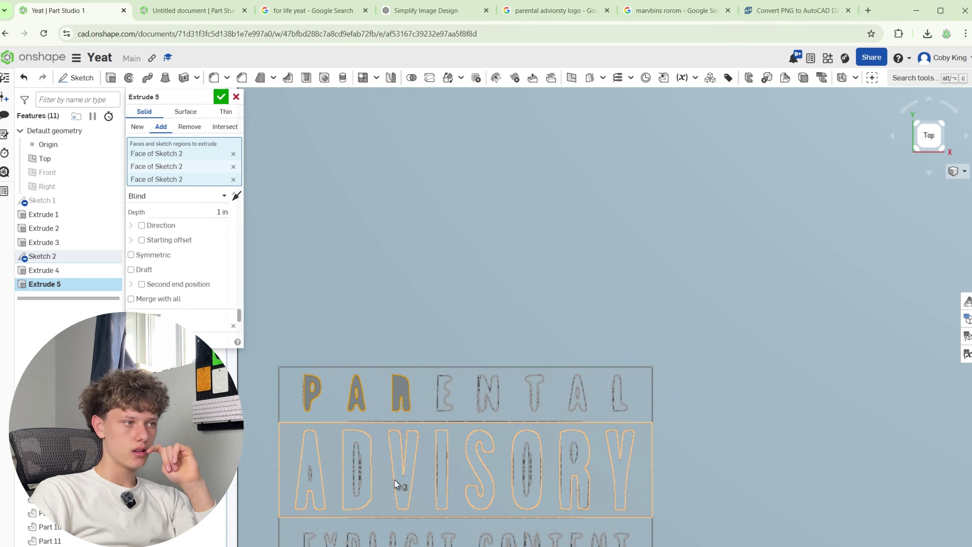
scroll(389, 484, "up", 5)
left_click(374, 480)
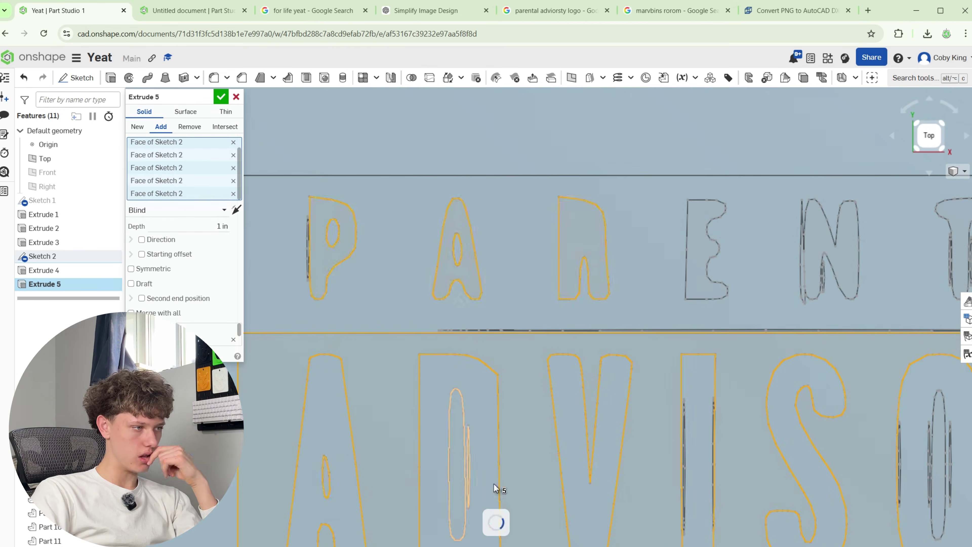
left_click(454, 490)
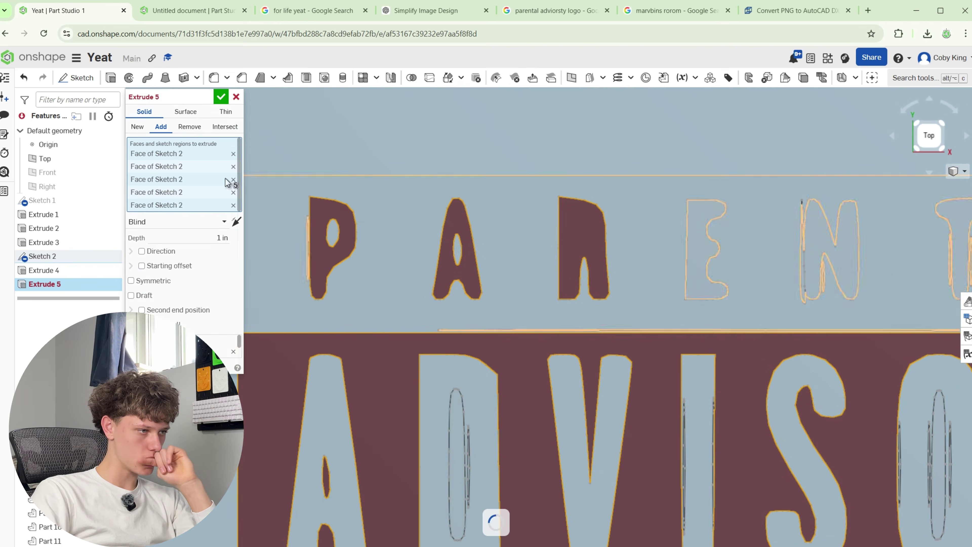
left_click(138, 127)
Add the letters E, N and T of PARENTAL and the enclosed centre of the O in ADVISORY to the extrusion
left_click(699, 260)
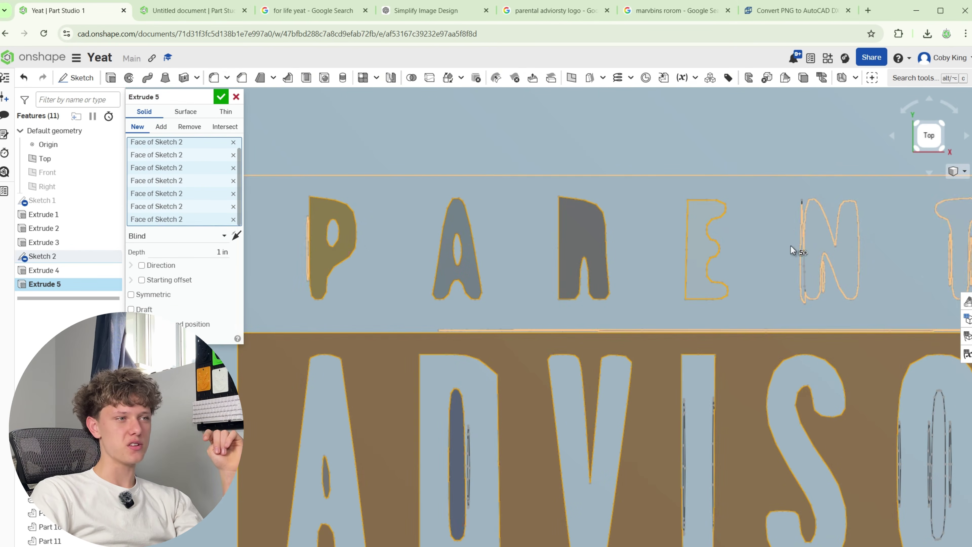
left_click(842, 245)
scroll(709, 332, "down", 5)
scroll(725, 333, "up", 10)
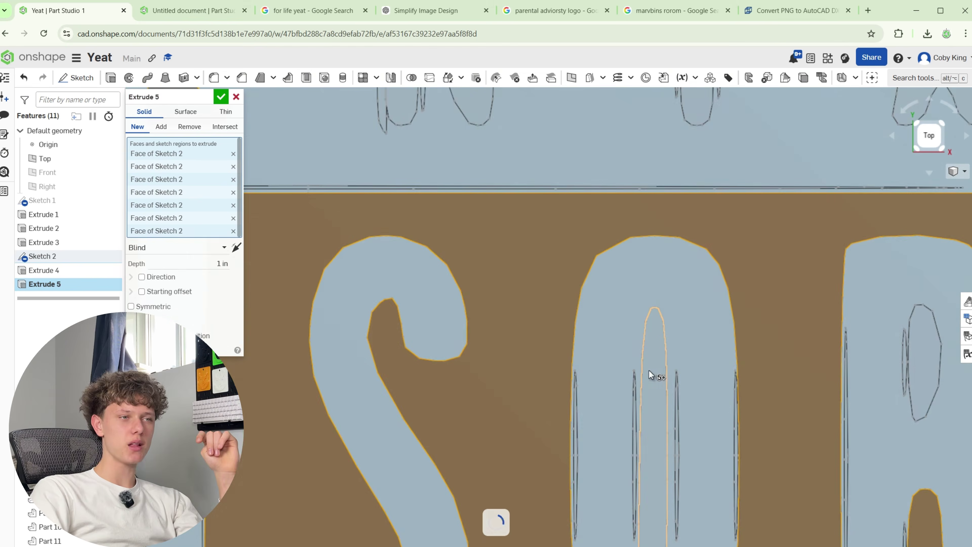
left_click(650, 370)
scroll(660, 344, "down", 5)
scroll(675, 249, "up", 5)
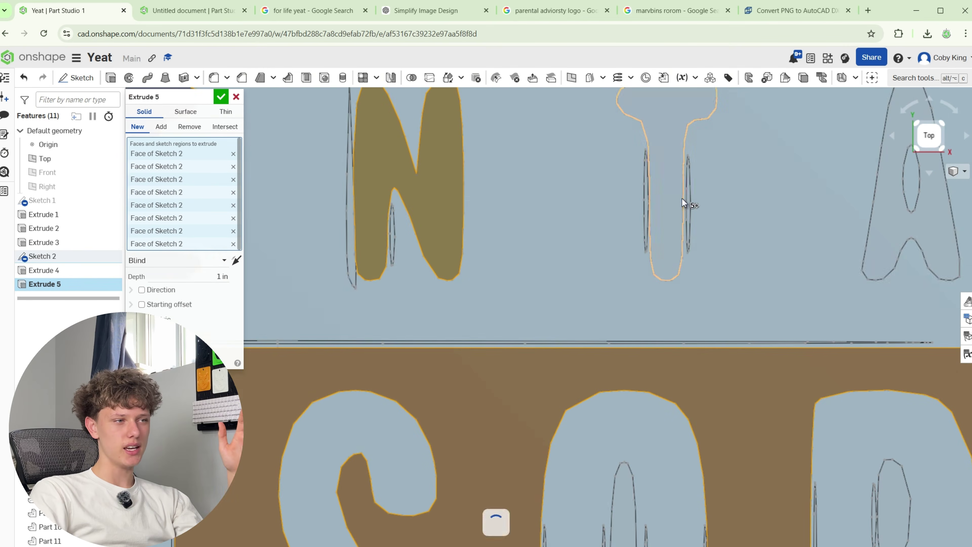
left_click(682, 198)
Add the letters A and L at the end of PARENTAL and the enclosed centre of the R in ADVISORY
left_click(921, 231)
scroll(918, 230, "down", 3)
scroll(860, 416, "up", 6)
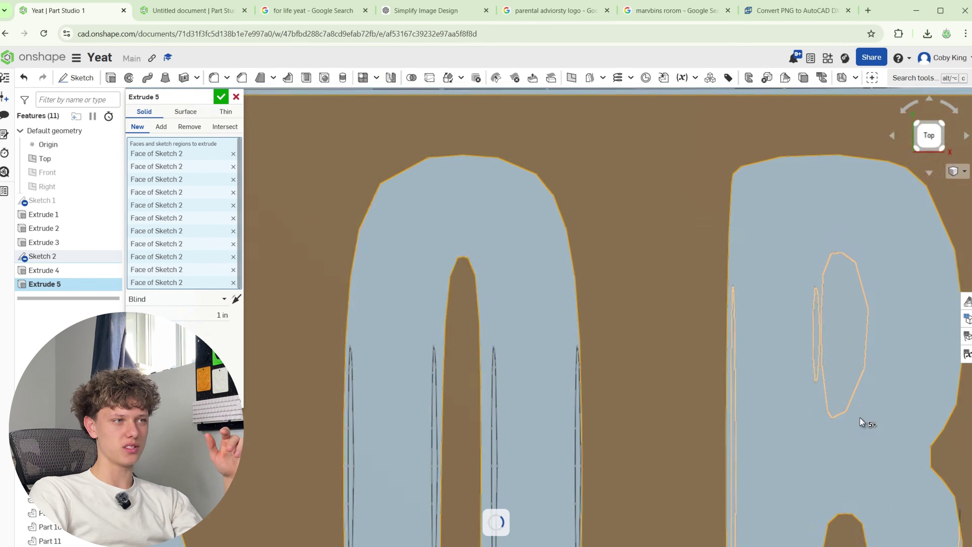
left_click(833, 368)
scroll(833, 367, "down", 6)
scroll(923, 211, "up", 3)
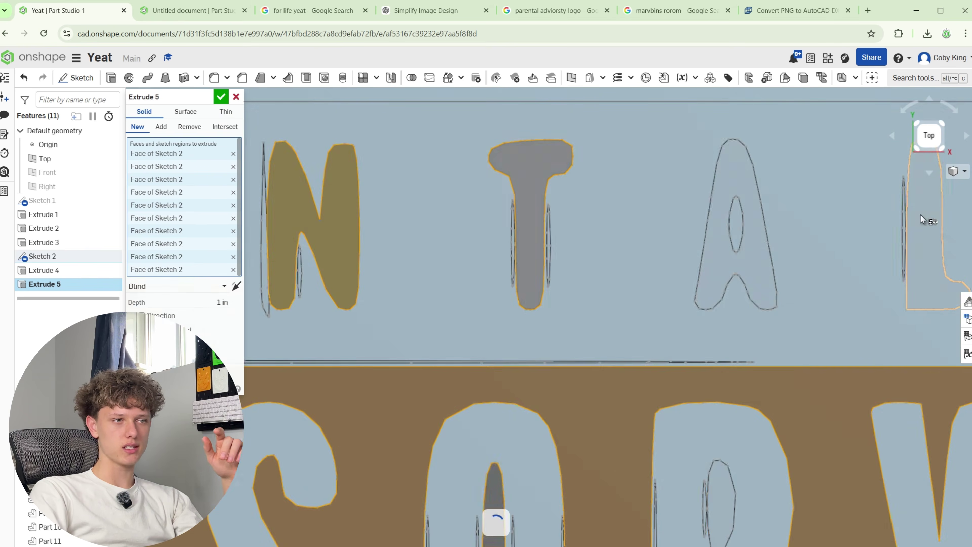
left_click(920, 215)
Add all the letter regions of the word EXPLICIT to the extrusion, including the slivers of its L
scroll(527, 310, "down", 5)
scroll(353, 462, "up", 2)
scroll(512, 299, "up", 4)
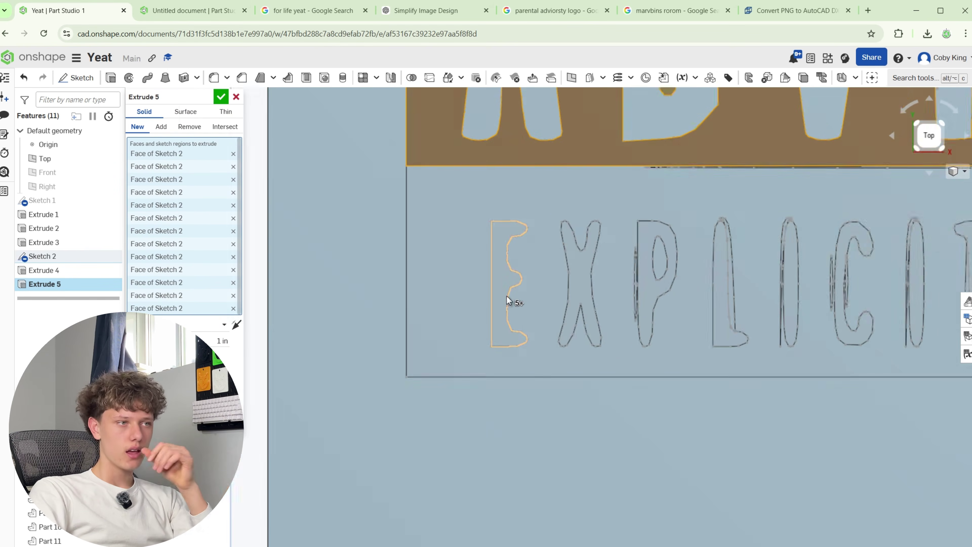
left_click(499, 293)
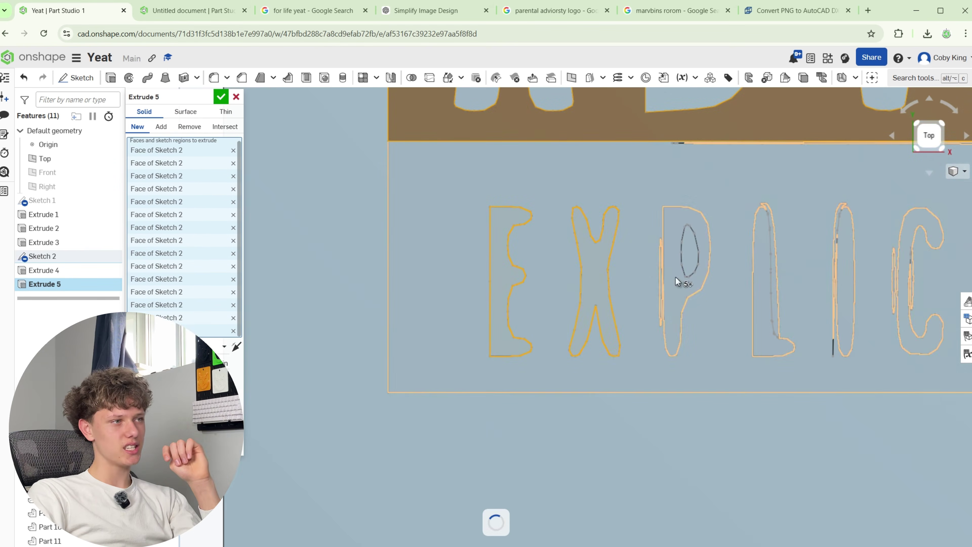
left_click(683, 287)
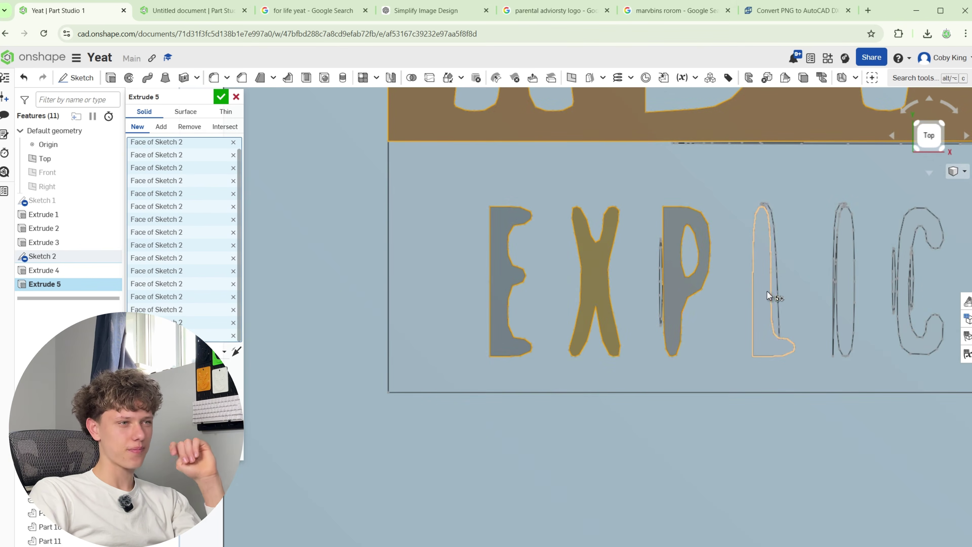
left_click(776, 298)
left_click(844, 293)
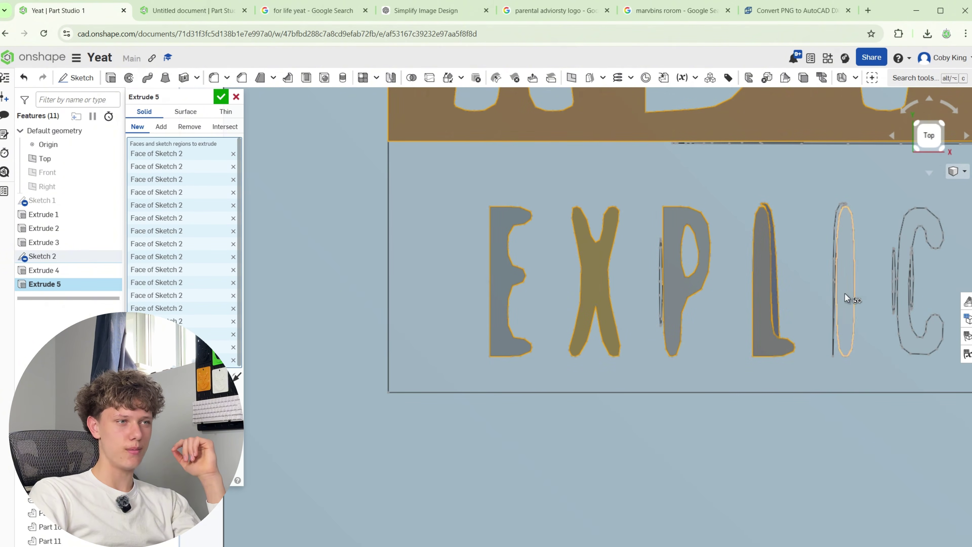
scroll(767, 366, "up", 3)
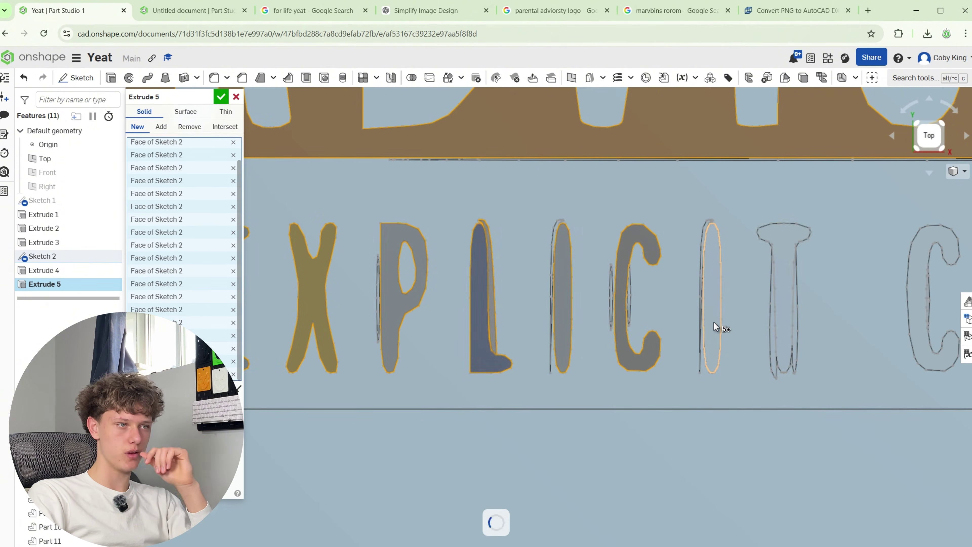
Add all the letter regions of the word CONTENT to the extrusion and inspect the preview from the side
scroll(664, 344, "down", 5)
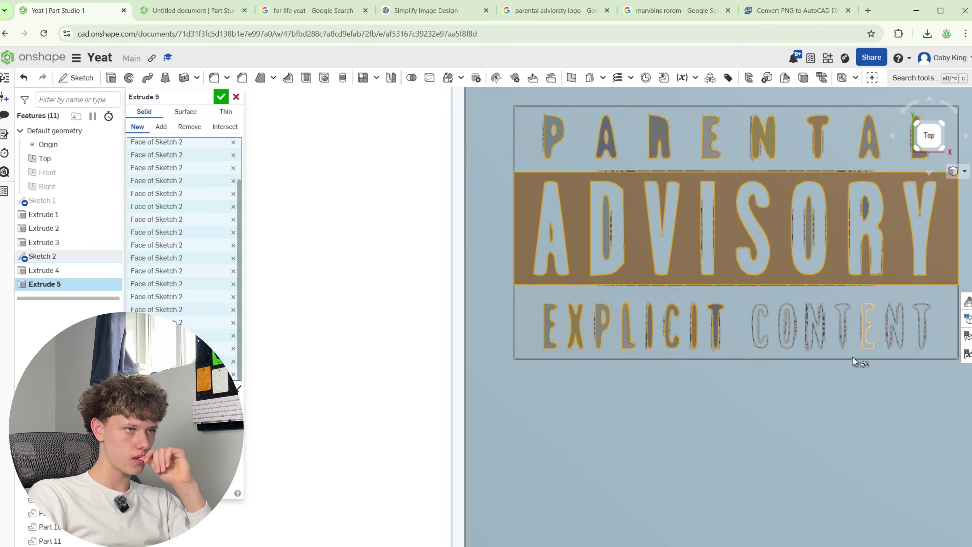
scroll(918, 337, "up", 6)
left_click(935, 332)
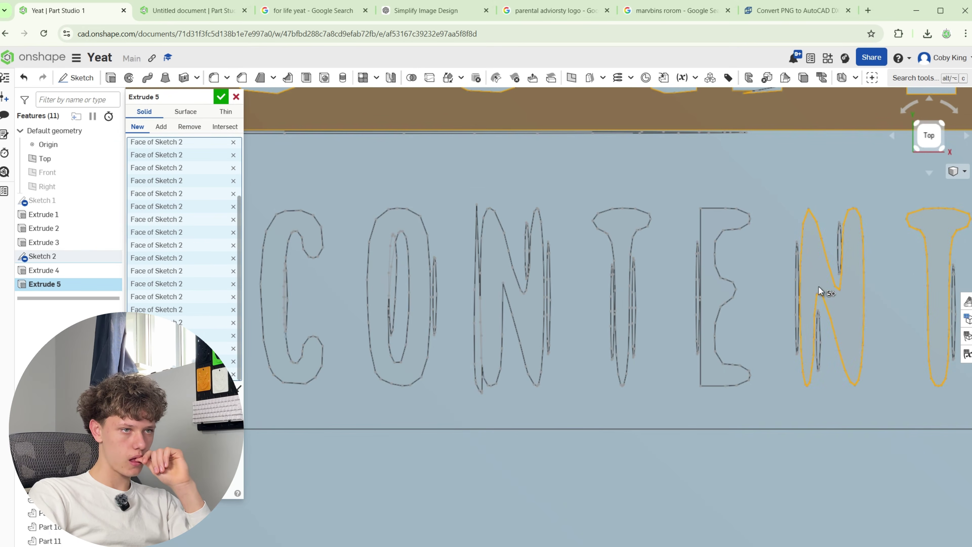
left_click(717, 296)
left_click(614, 227)
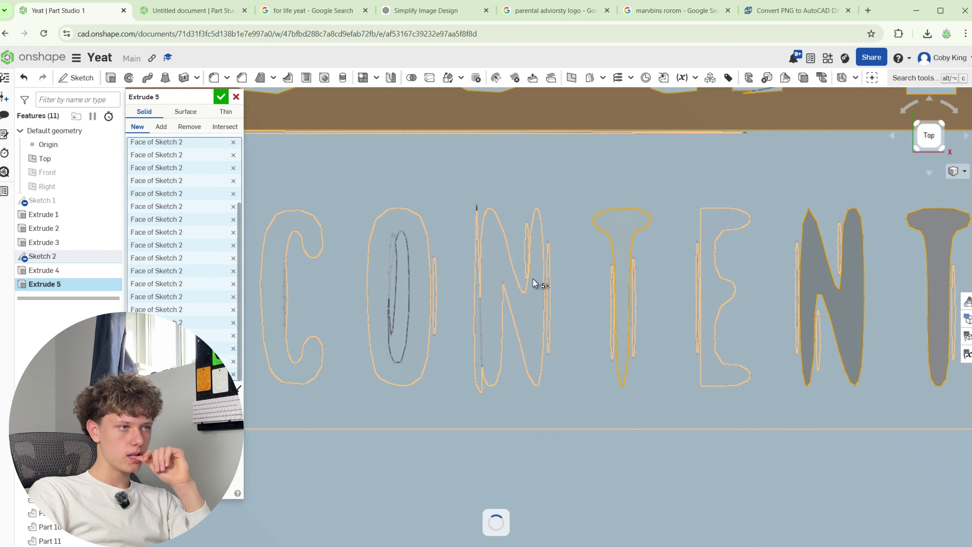
left_click(424, 293)
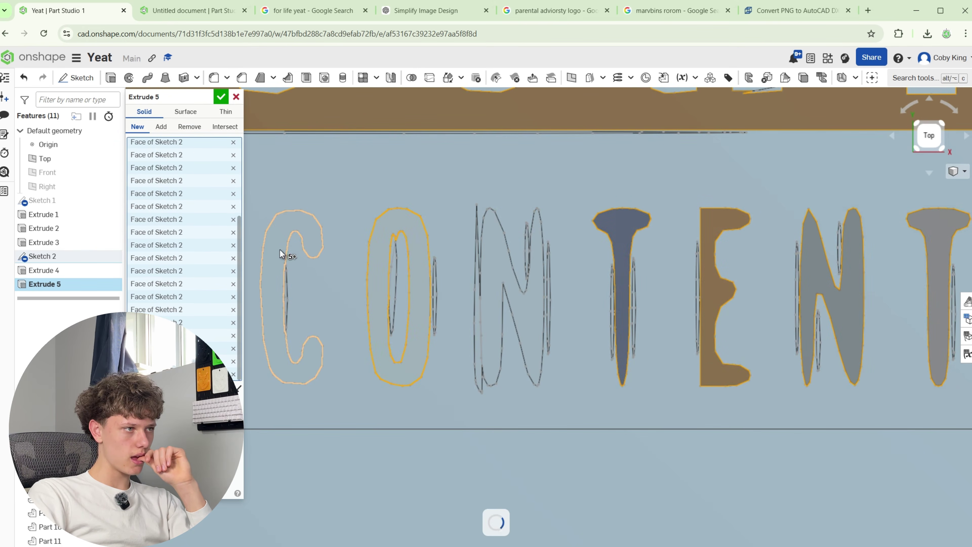
left_click(275, 246)
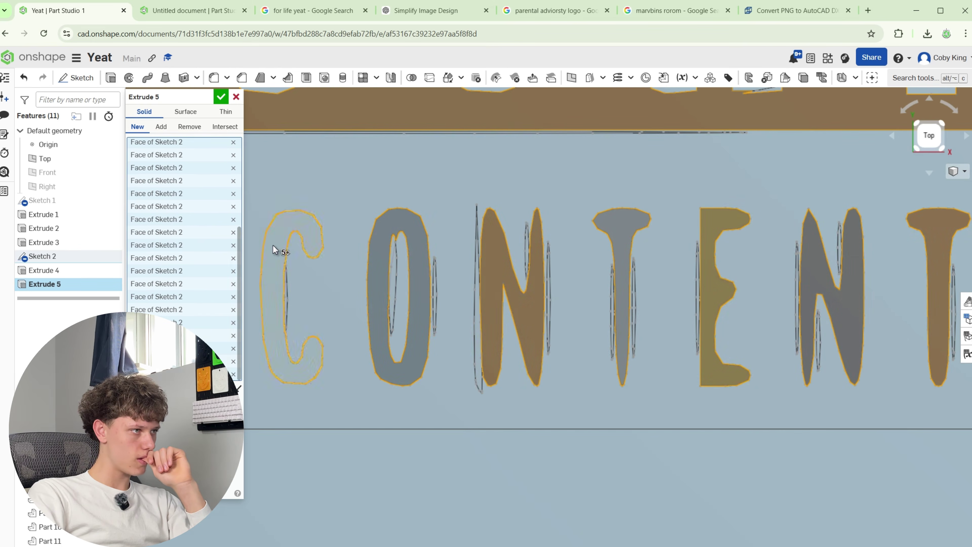
scroll(272, 245, "down", 10)
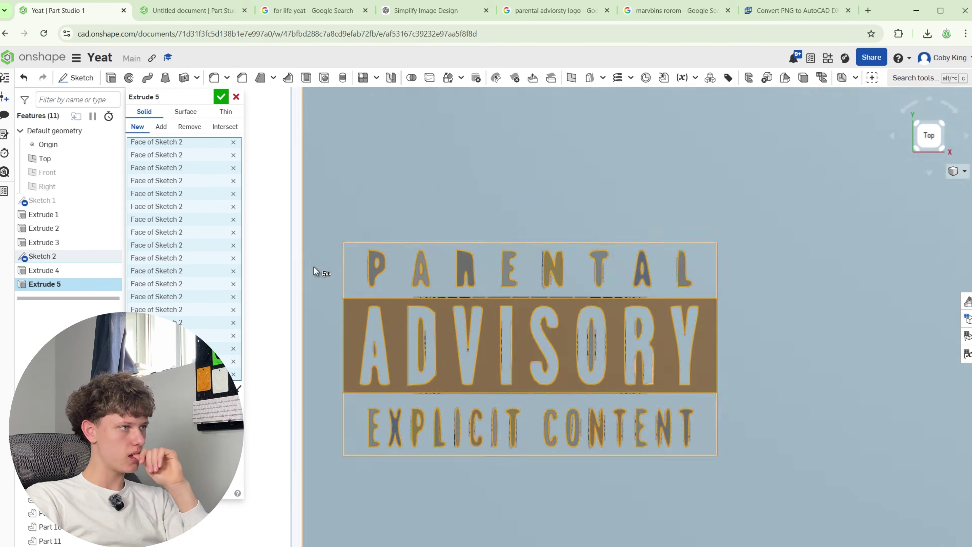
right_click_drag(313, 267, 247, 360)
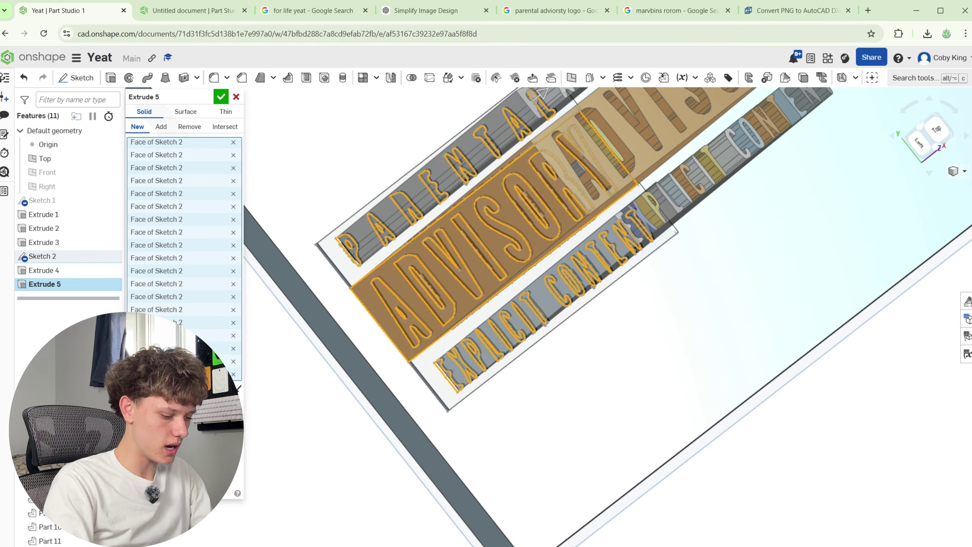
mouse_move(459, 269)
right_mouse_down()
mouse_move(443, 256)
mouse_move(441, 265)
right_mouse_up()
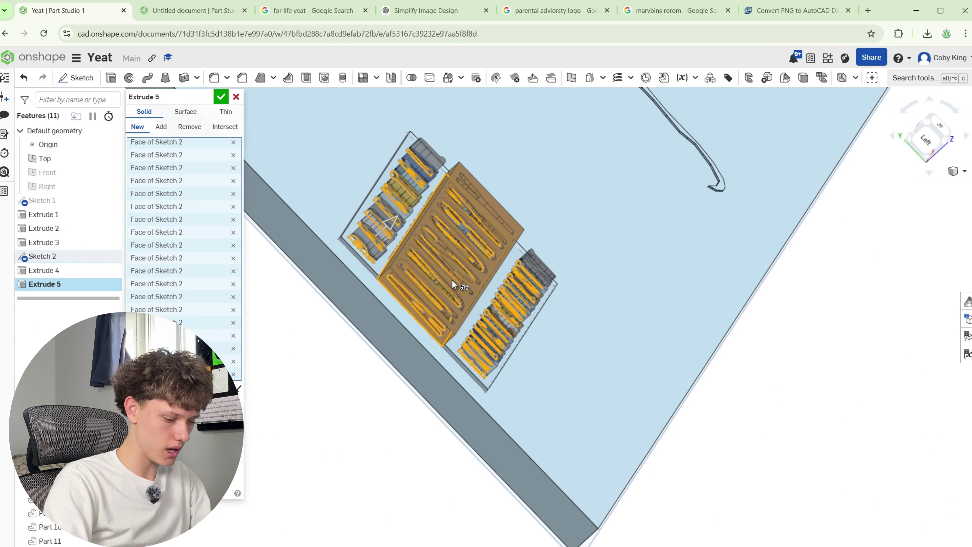
Accept the extrusion of the label regions as new parts and return to the top view of the whole plate
left_click(189, 127)
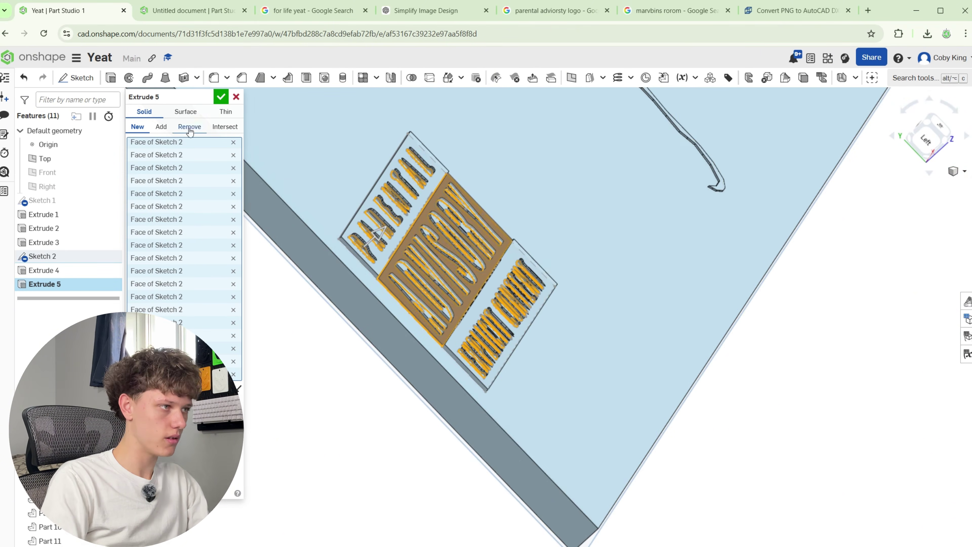
left_click(221, 97)
right_click_drag(542, 188, 546, 222)
scroll(516, 308, "down", 5)
left_click(927, 135)
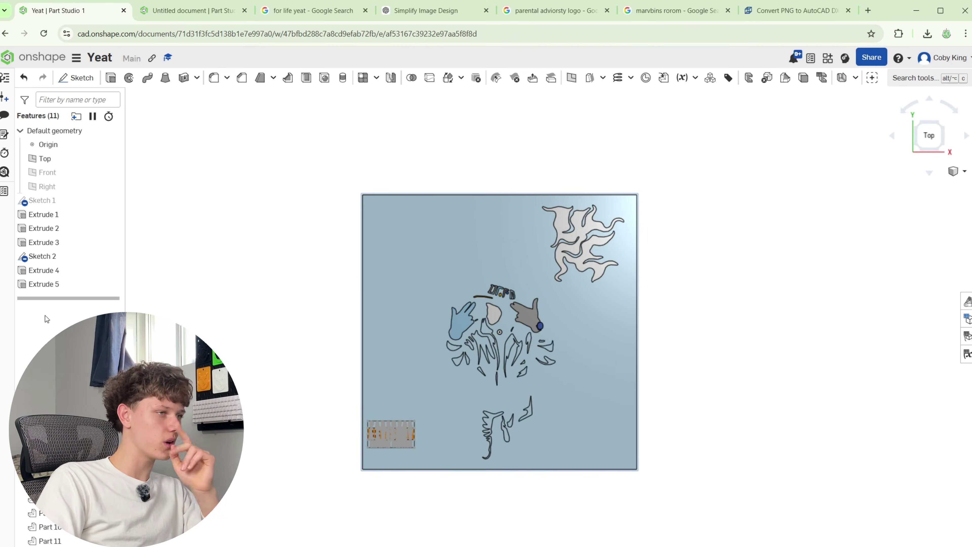
Edit Sketch 2 and move the entire Parental Advisory label right and down near the plate's lower-left corner with Transform
double_click(24, 256)
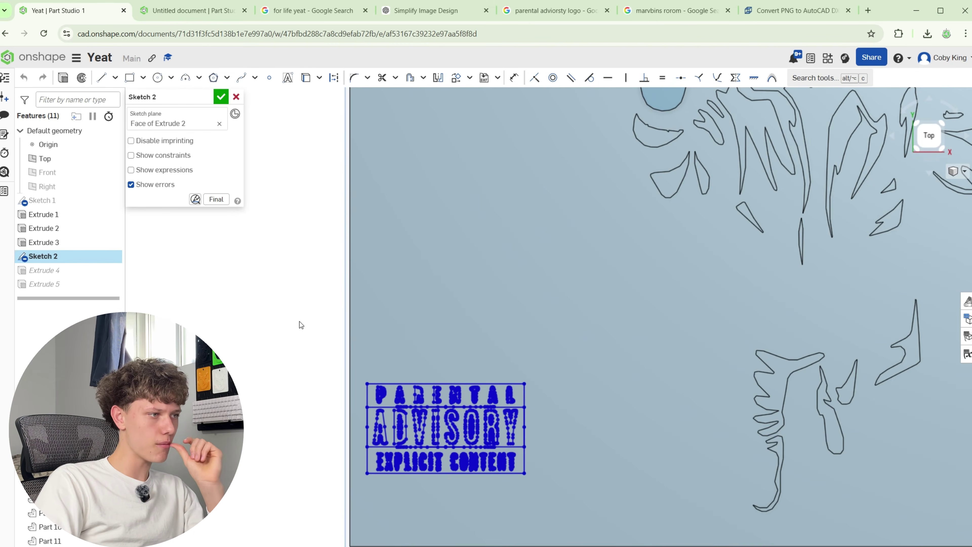
left_click_drag(300, 314, 575, 532)
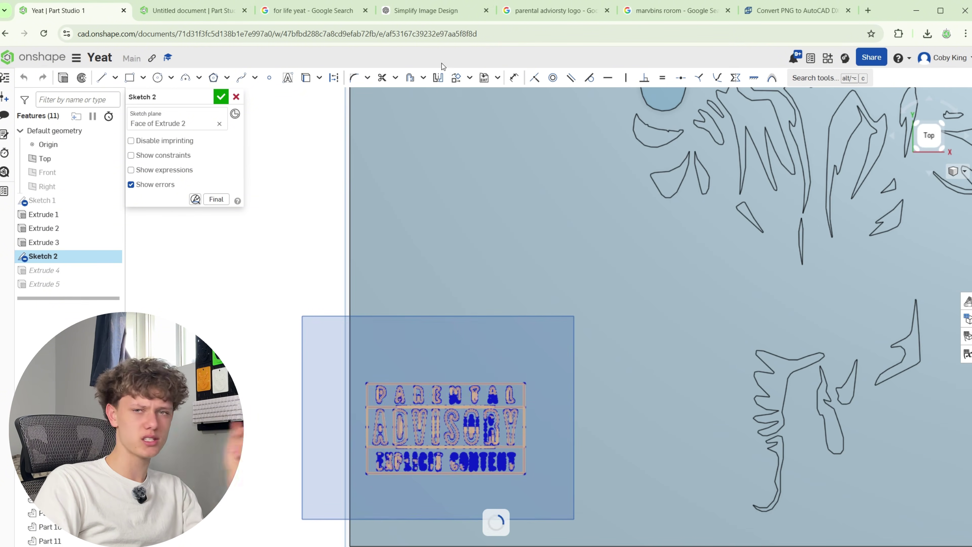
left_click(452, 85)
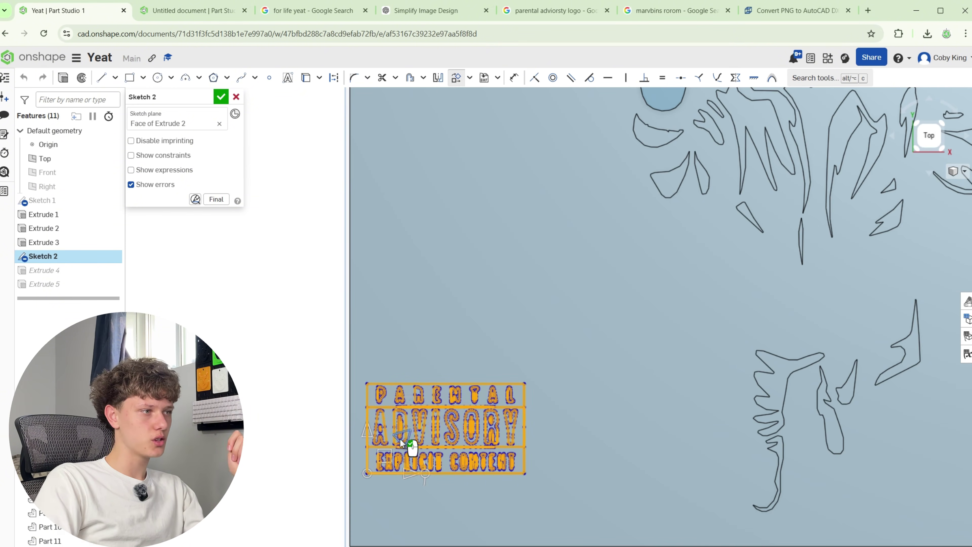
mouse_move(408, 445)
left_mouse_down()
mouse_move(398, 470)
mouse_move(413, 492)
left_mouse_up()
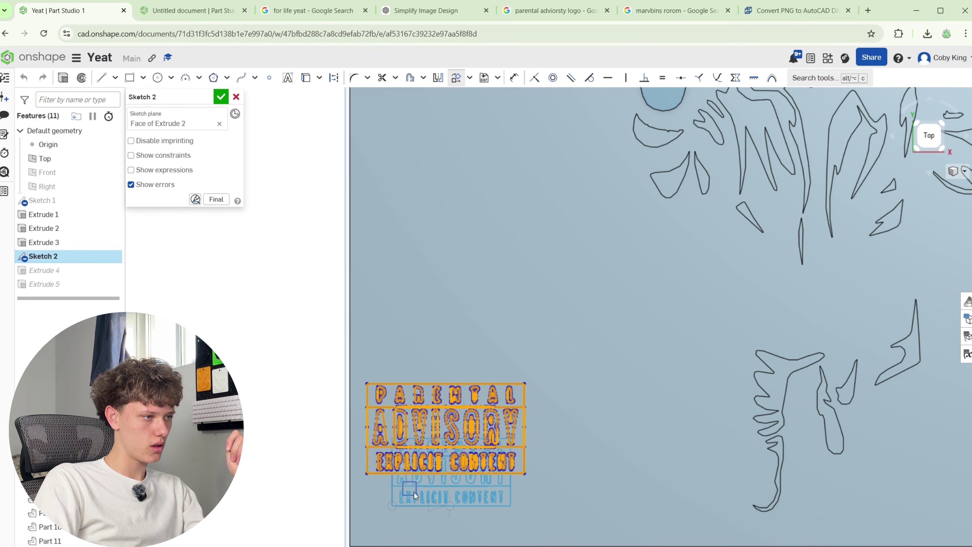
left_click(364, 481)
scroll(195, 428, "down", 8)
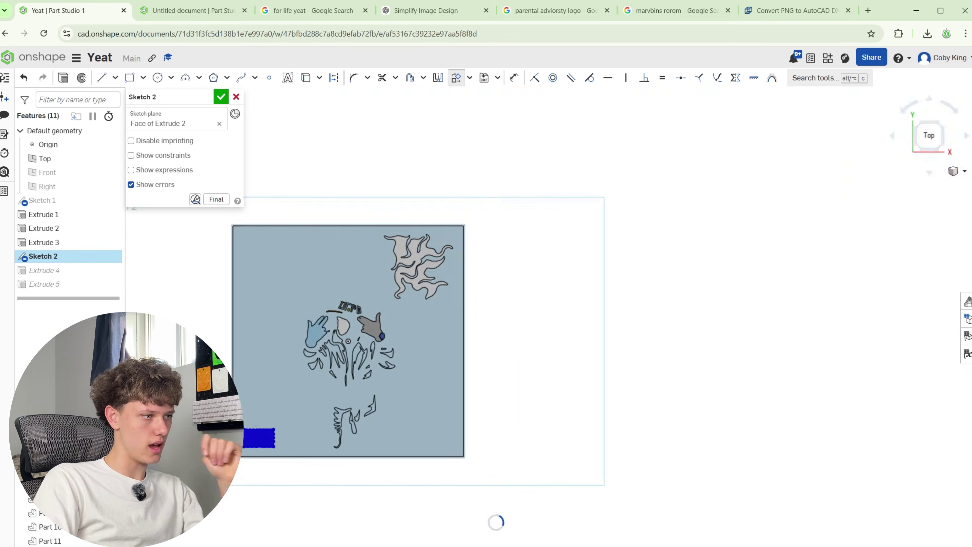
scroll(228, 446, "up", 7)
scroll(260, 434, "down", 5)
scroll(325, 475, "up", 2)
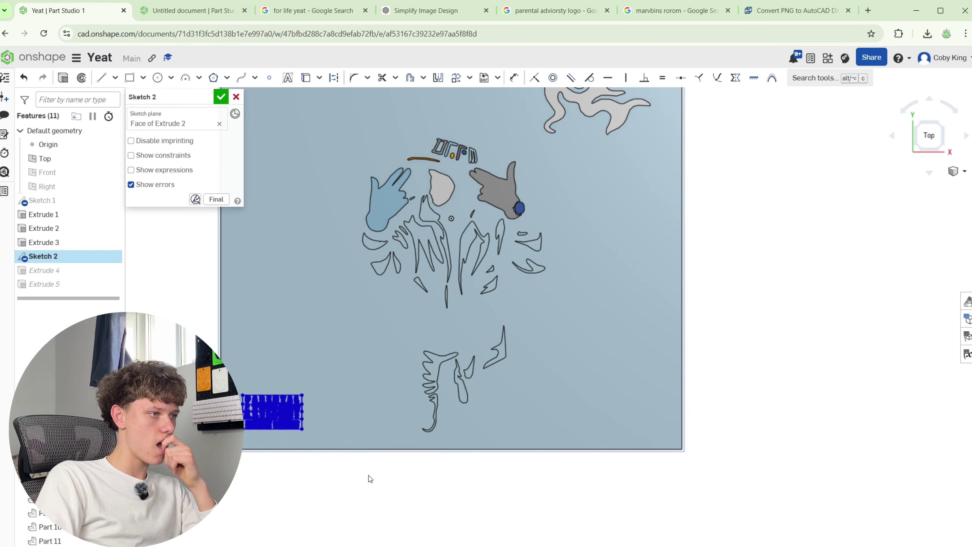
Nudge the entire label about 0.04 in left and slightly down, finish the sketch edit and check the updated model
left_click_drag(362, 488, 231, 369)
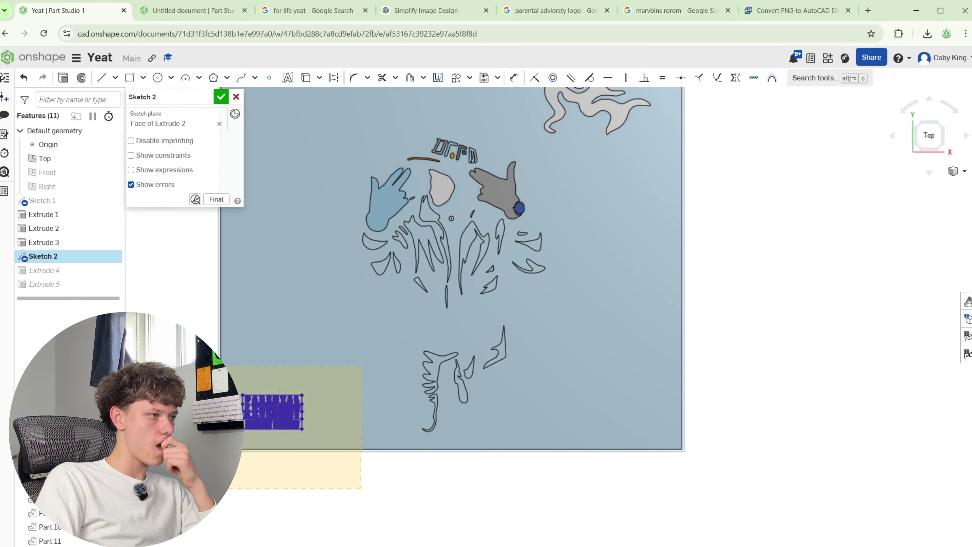
left_click(452, 82)
left_click_drag(279, 433, 277, 436)
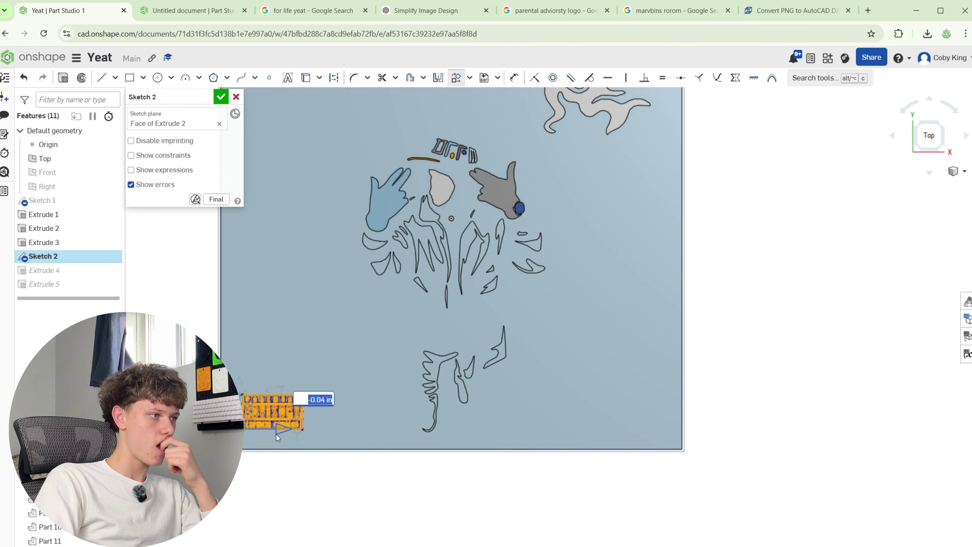
left_click_drag(239, 385, 240, 389)
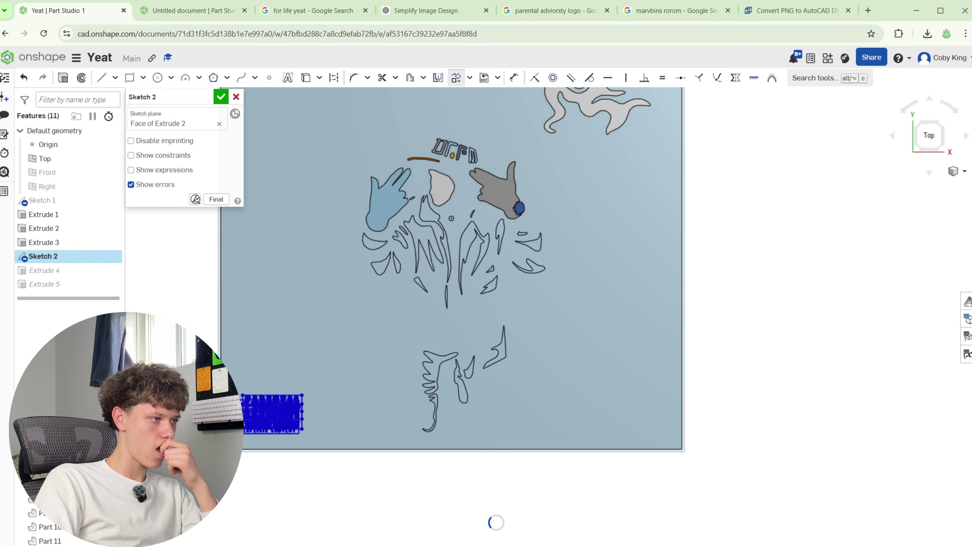
scroll(323, 381, "down", 5)
scroll(329, 288, "up", 3)
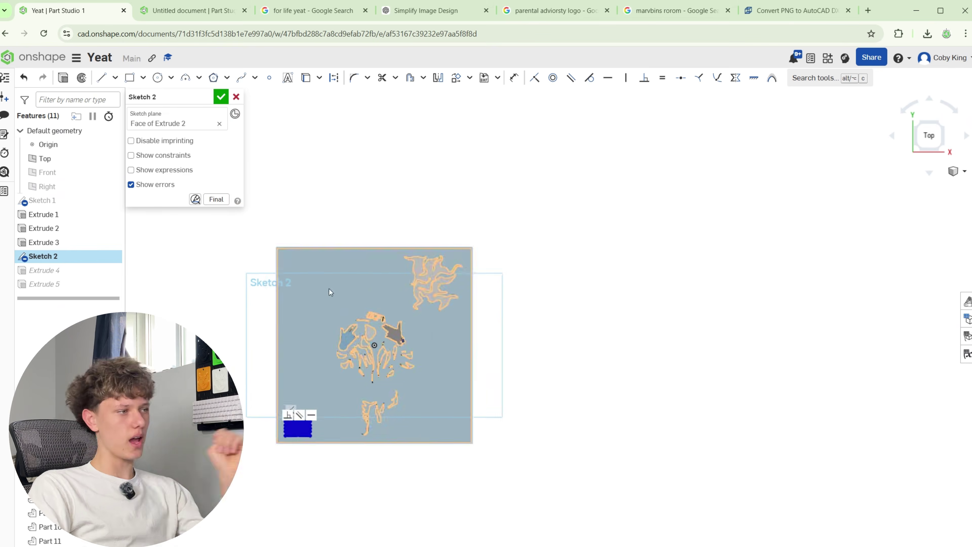
left_click(220, 96)
scroll(344, 207, "down", 4)
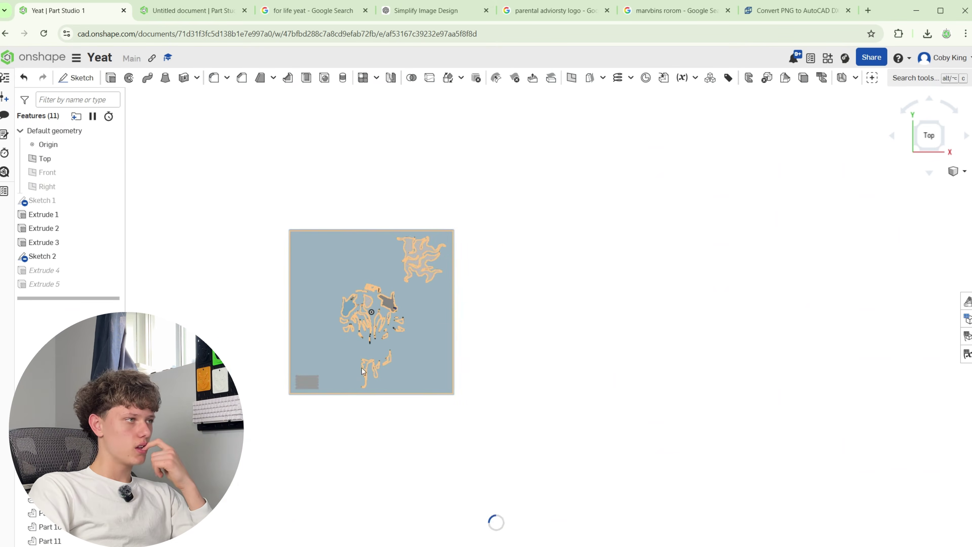
scroll(395, 369, "up", 5)
right_click_drag(290, 291, 300, 265)
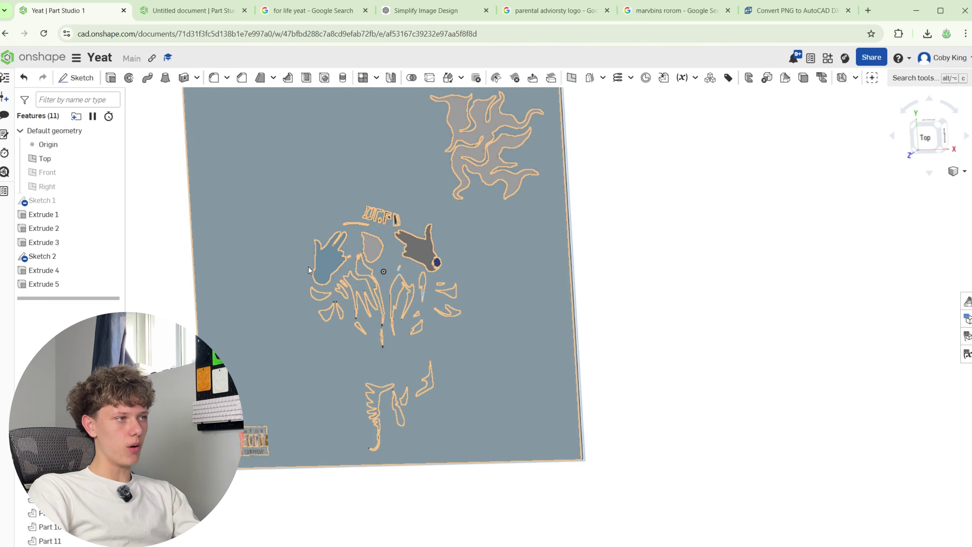
Start a Fillet on the plate's vertical corner edges, choosing the upper-left and upper-right corners
scroll(309, 266, "down", 3)
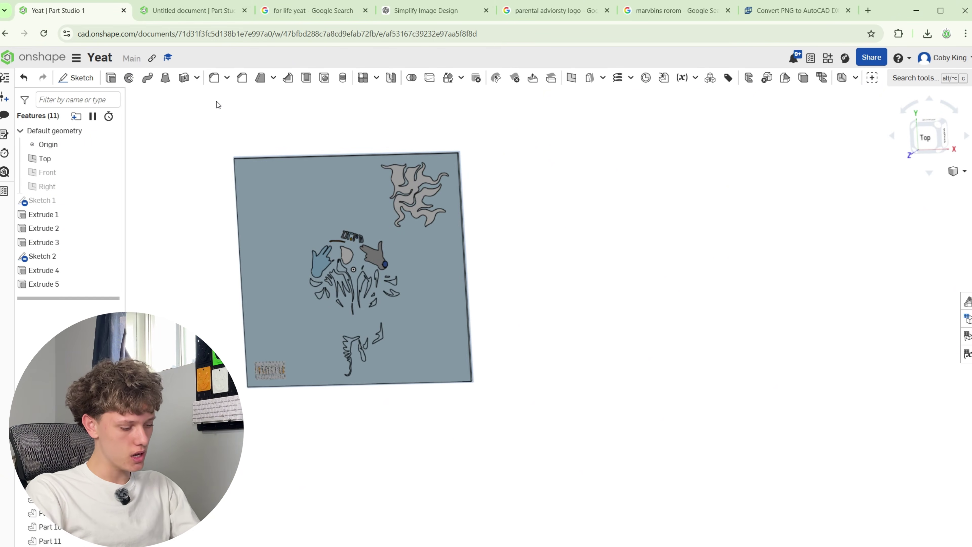
key("shift+f")
right_click_drag(258, 143, 280, 180)
scroll(279, 180, "up", 8)
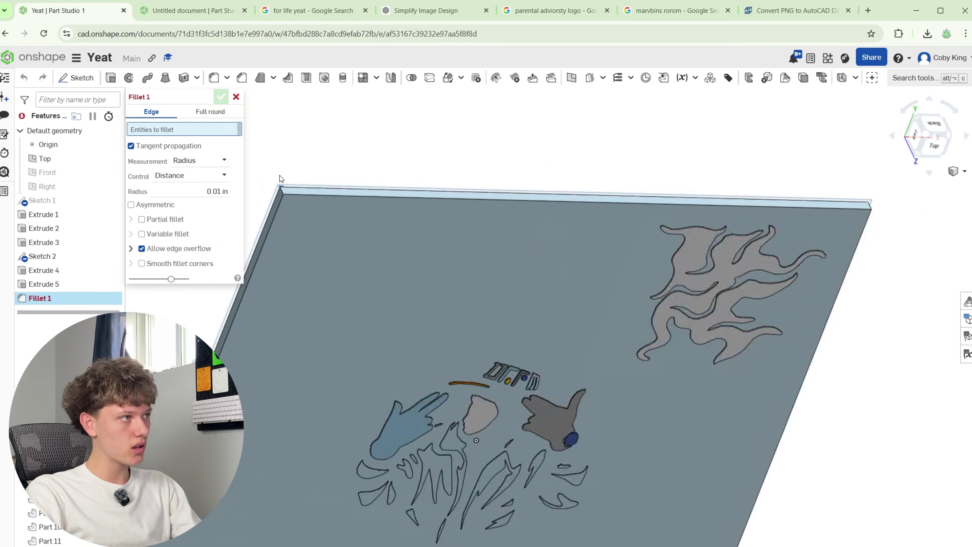
left_click(276, 208)
scroll(417, 121, "down", 5)
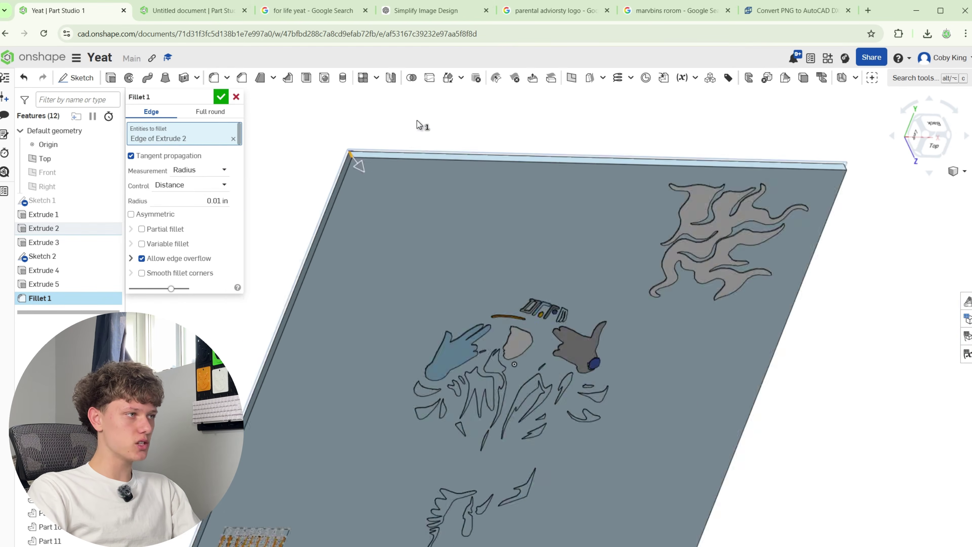
right_click_drag(416, 120, 425, 354)
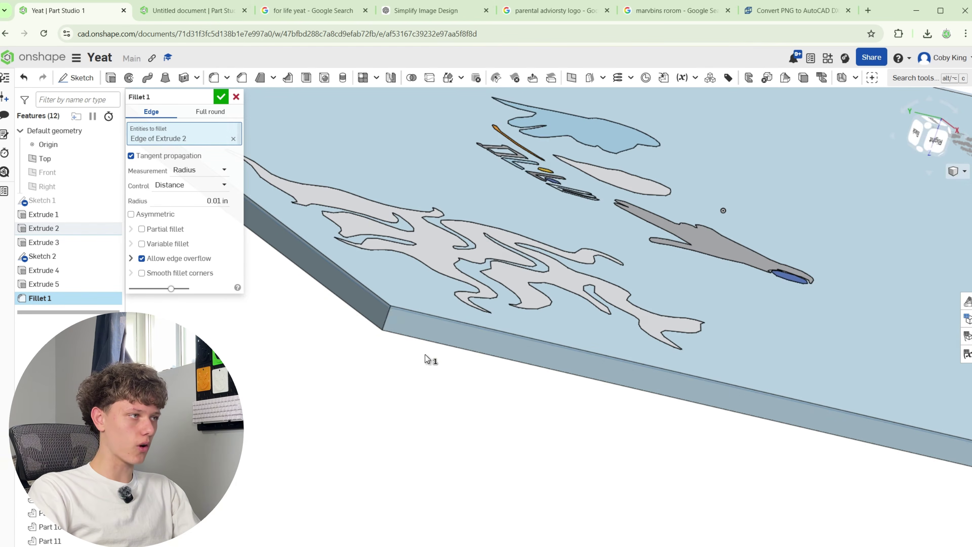
left_click(386, 314)
Add the plate's two remaining vertical corner edges to the fillet
right_click_drag(386, 314, 636, 354)
scroll(513, 216, "up", 5)
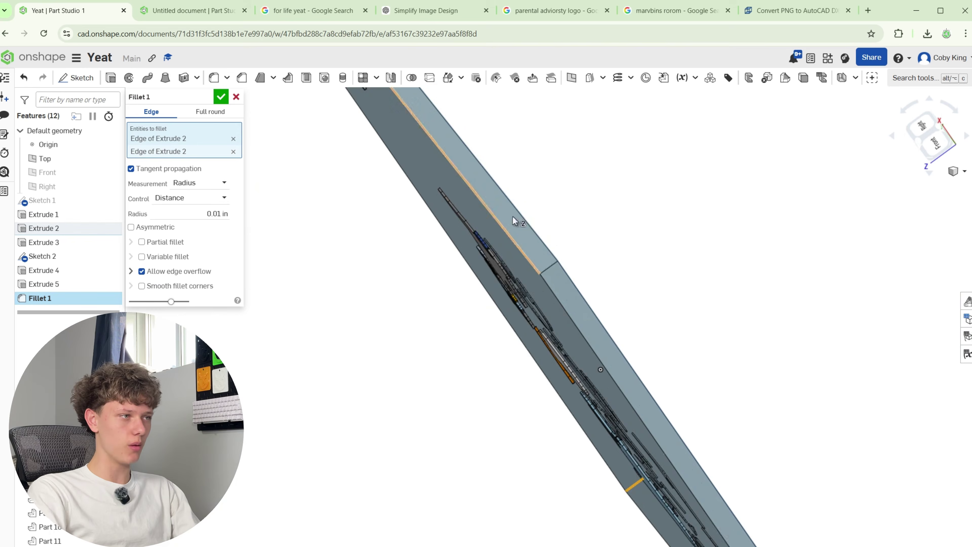
left_click(549, 265)
right_click_drag(549, 266, 702, 378)
left_click(689, 459)
scroll(702, 379, "down", 5)
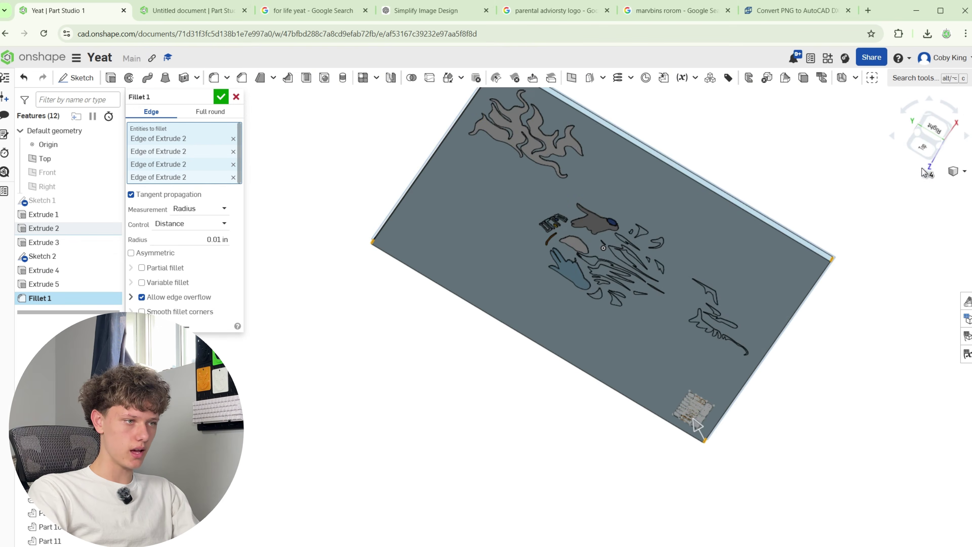
Round the four plate corners with a fillet radius of about 0.41 in and accept the feature
left_click(923, 155)
scroll(345, 457, "up", 5)
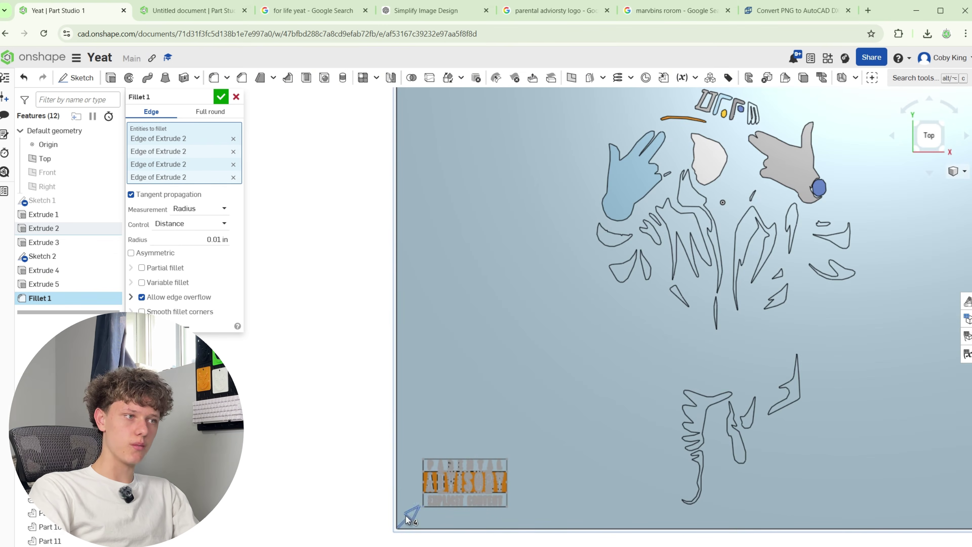
mouse_move(420, 516)
left_mouse_down()
mouse_move(439, 503)
mouse_move(429, 511)
left_mouse_up()
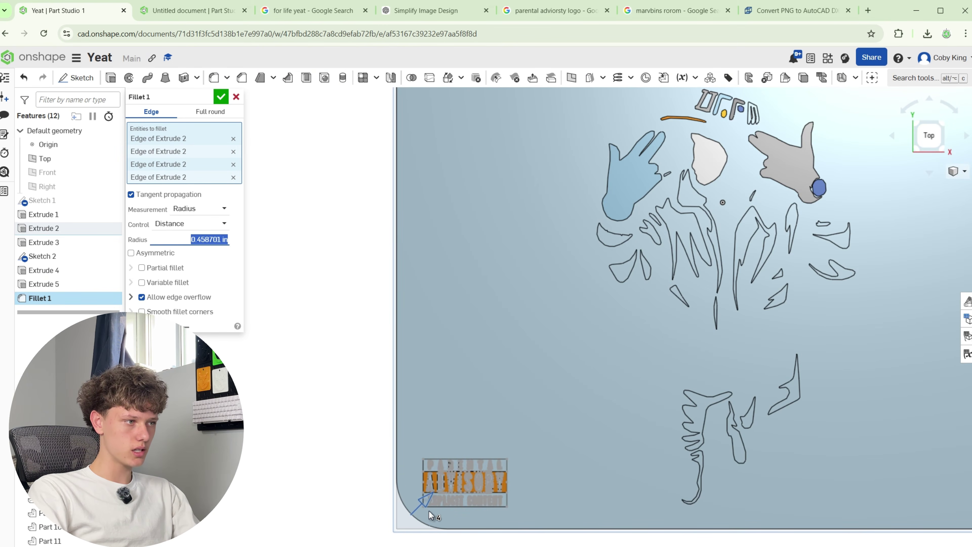
scroll(361, 442, "down", 5)
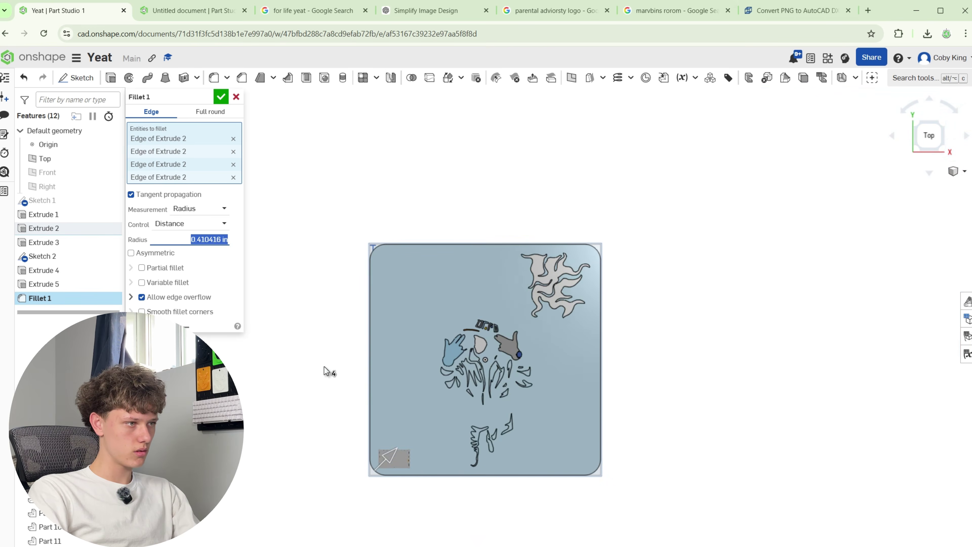
left_click(220, 96)
Hide Sketch 2 and start a new sketch on the top face of the plate
scroll(490, 266, "up", 2)
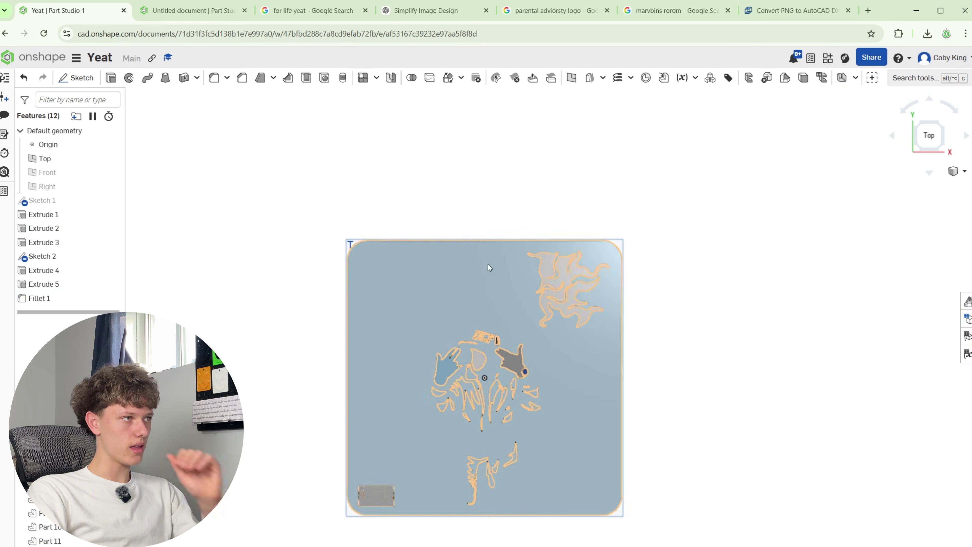
left_click(113, 255)
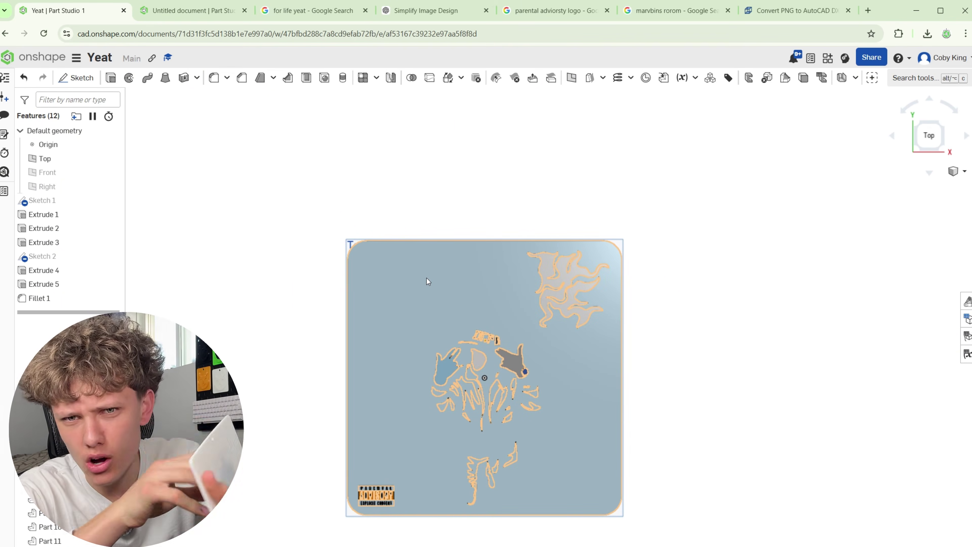
left_click(80, 78)
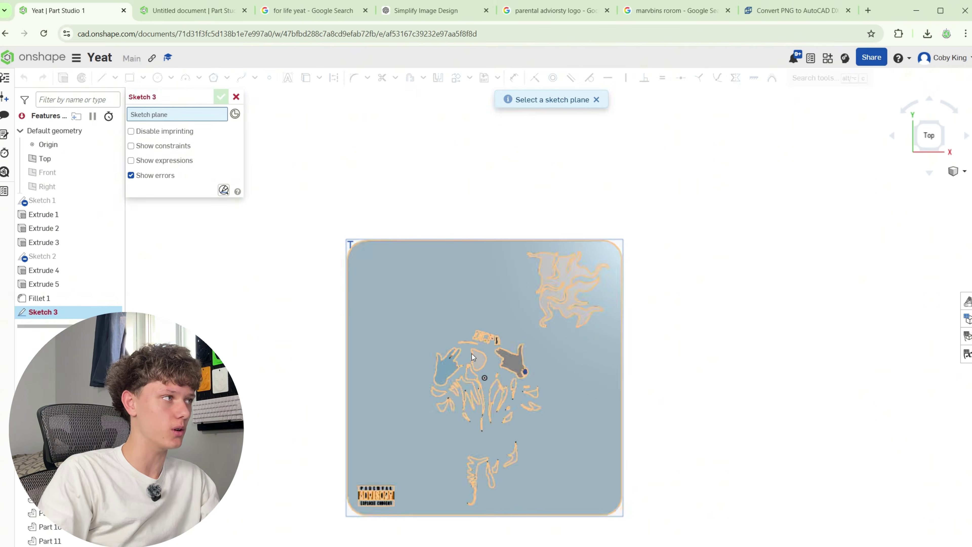
left_click(421, 301)
Draw a horizontal line across the plate between the lower ends of the two upper corner fillets
left_click(102, 78)
scroll(347, 228, "up", 5)
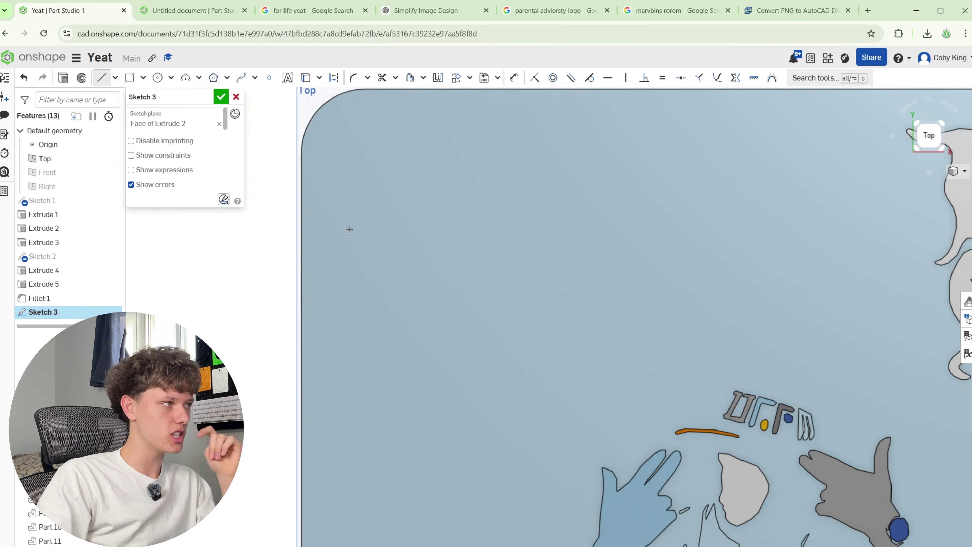
scroll(355, 159, "down", 5)
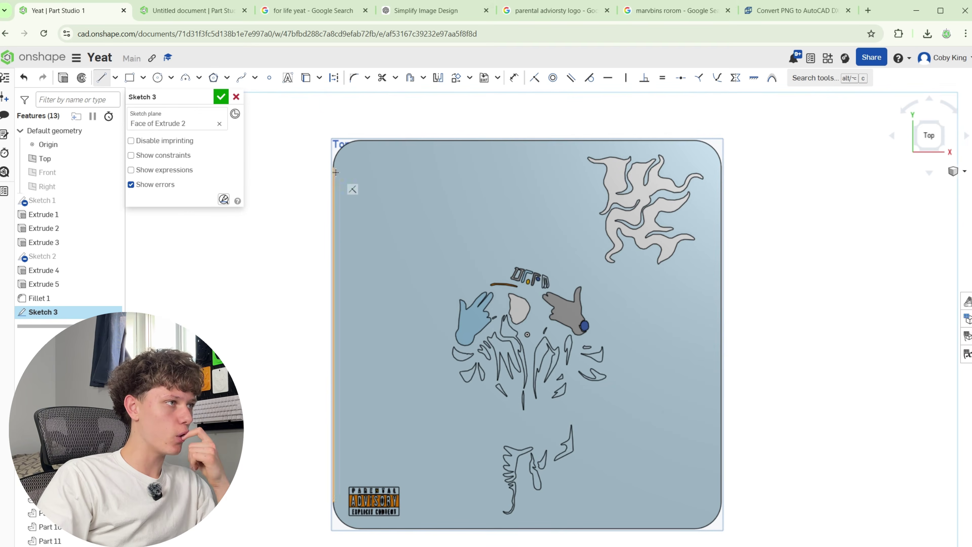
left_click(333, 167)
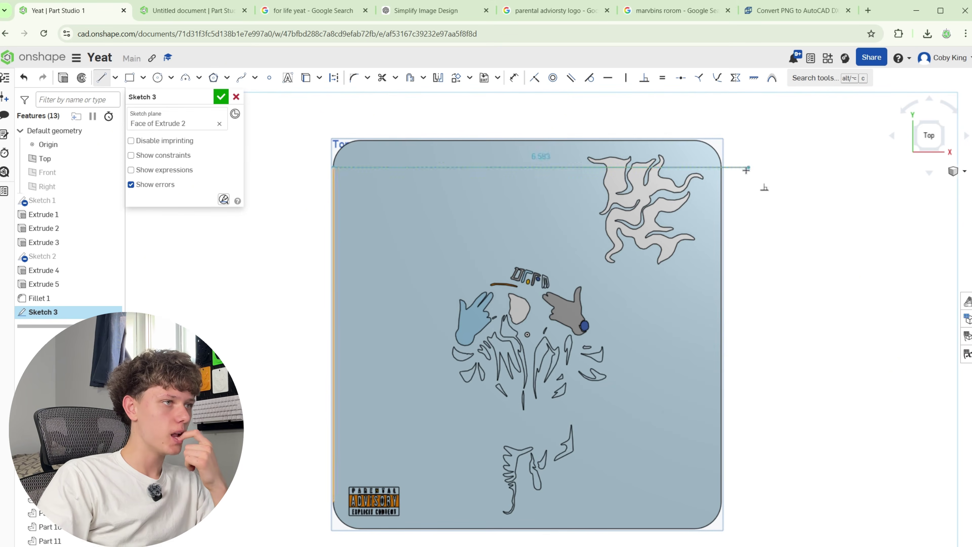
left_click(721, 168)
key("Escape")
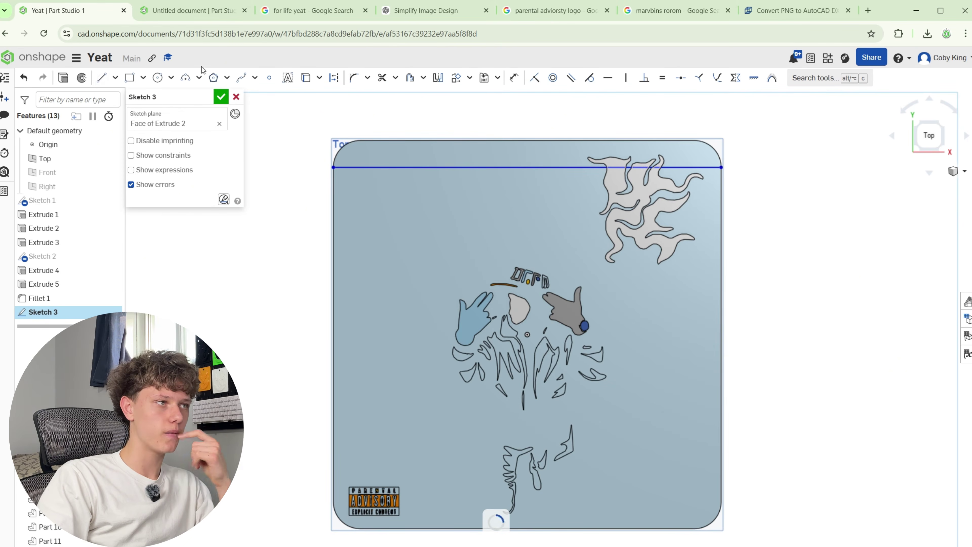
Draw a vertical line about 0.41 in long from the horizontal line's midpoint up to the plate's upper edge
left_click(101, 77)
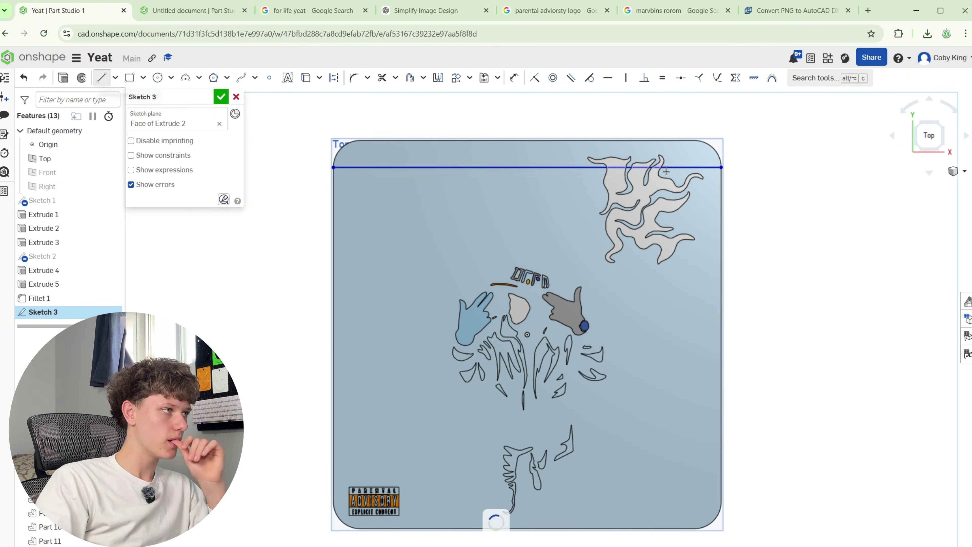
left_click(527, 166)
left_click(527, 140)
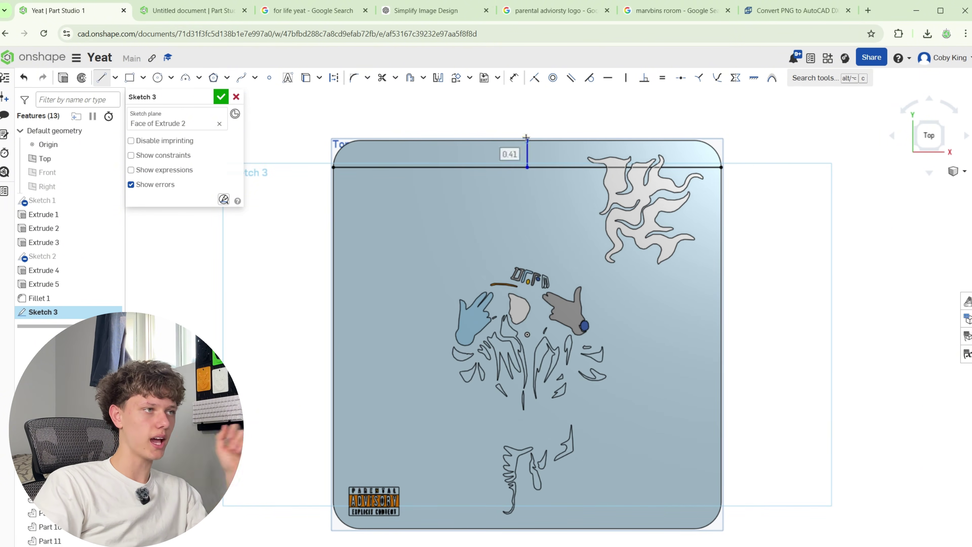
key("Escape")
Sketch a circle about 0.239 in in diameter centred on the midpoint of the short vertical line near the plate's upper edge
left_click(156, 78)
scroll(555, 158, "up", 5)
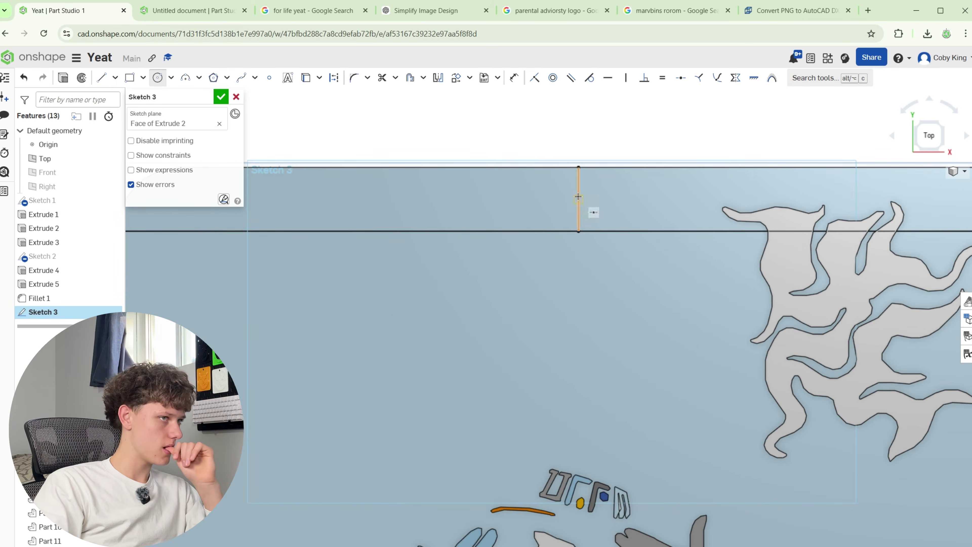
left_click(578, 198)
left_click(601, 195)
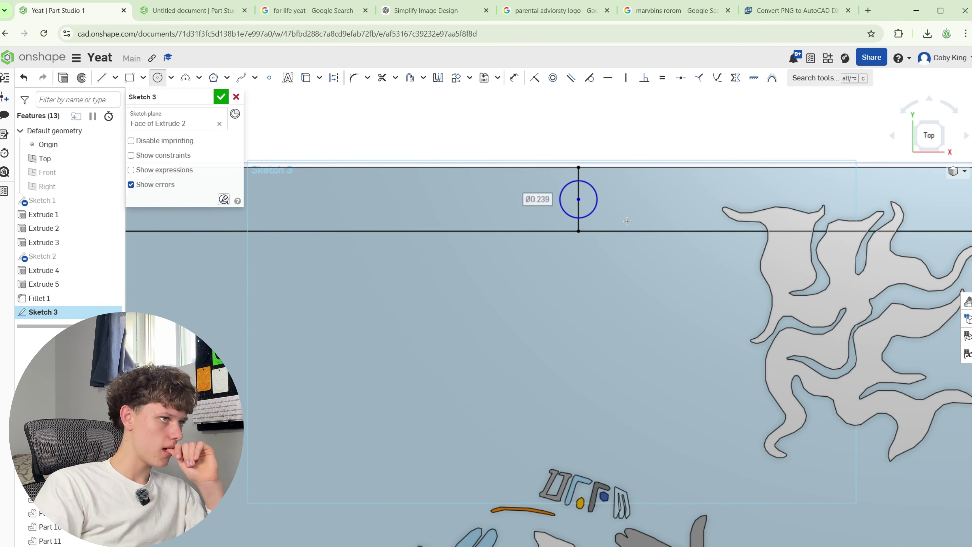
Try to set the circle's diameter to 0.15 in, and delete the dimension
type("0")
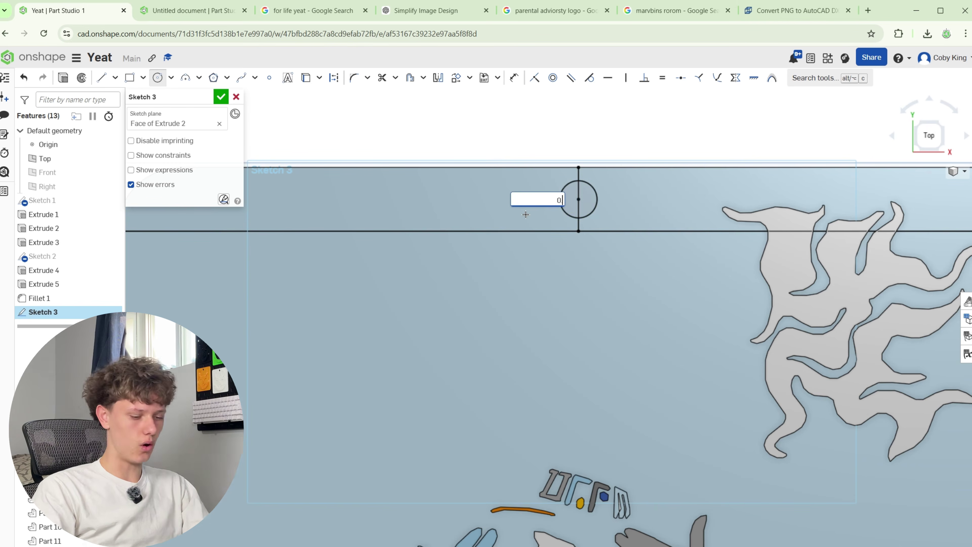
type(".15")
key("Return")
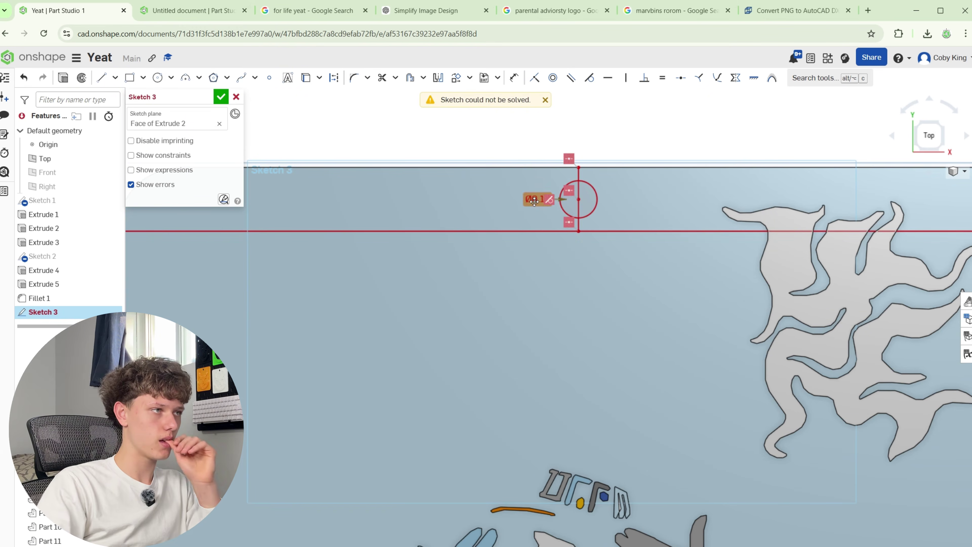
key("Delete")
Accept the sketch and cut both halves of the circle out of the plate with a 1 in blind Remove extrude
scroll(570, 229, "down", 9)
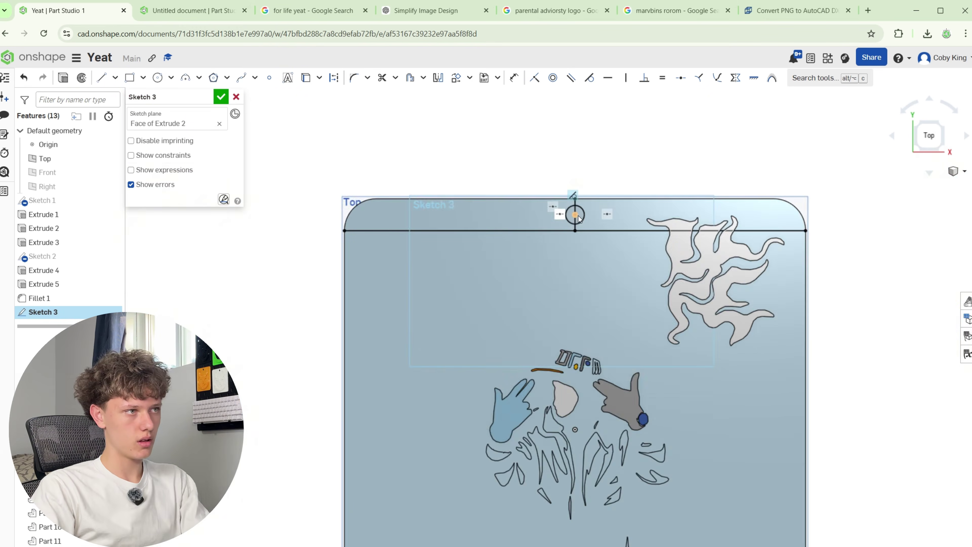
left_click(221, 98)
left_click(114, 78)
scroll(634, 197, "up", 8)
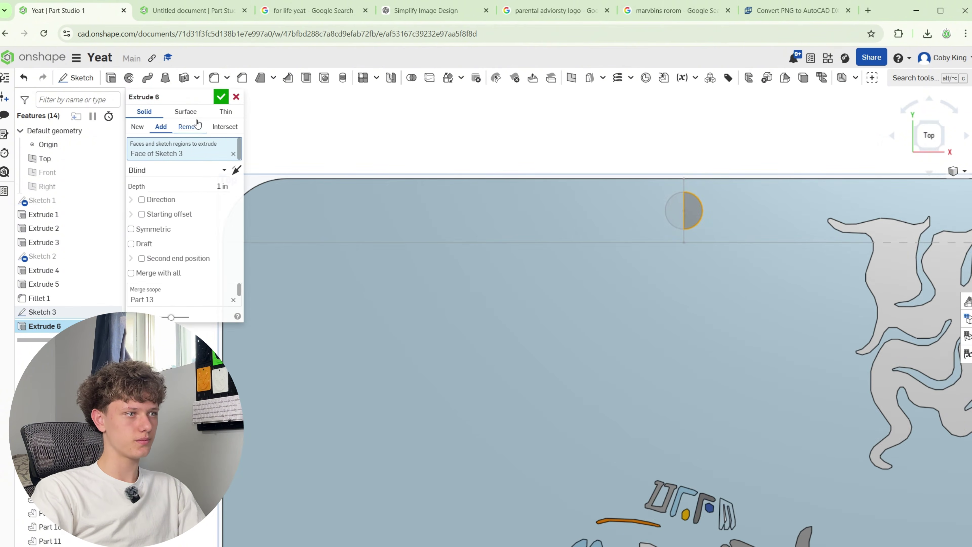
left_click(677, 214)
left_click(221, 97)
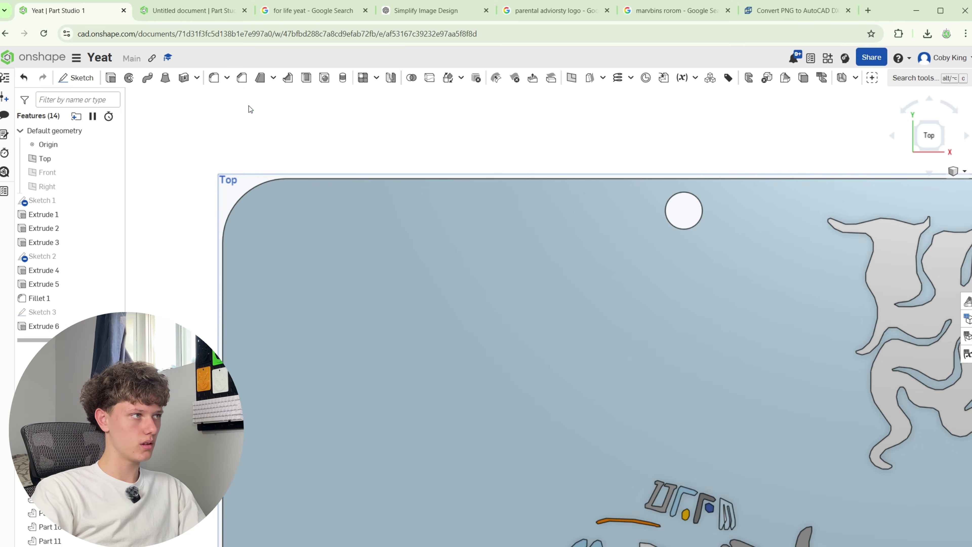
Reopen the hole's extrude to review its Remove settings and direction, accept it, and inspect the whole plate
double_click(44, 326)
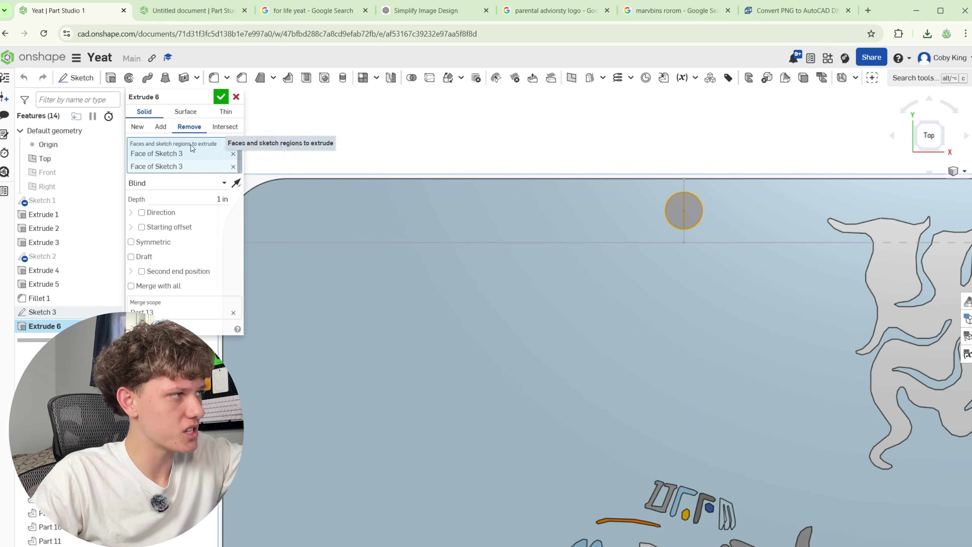
right_click_drag(553, 90, 493, 160)
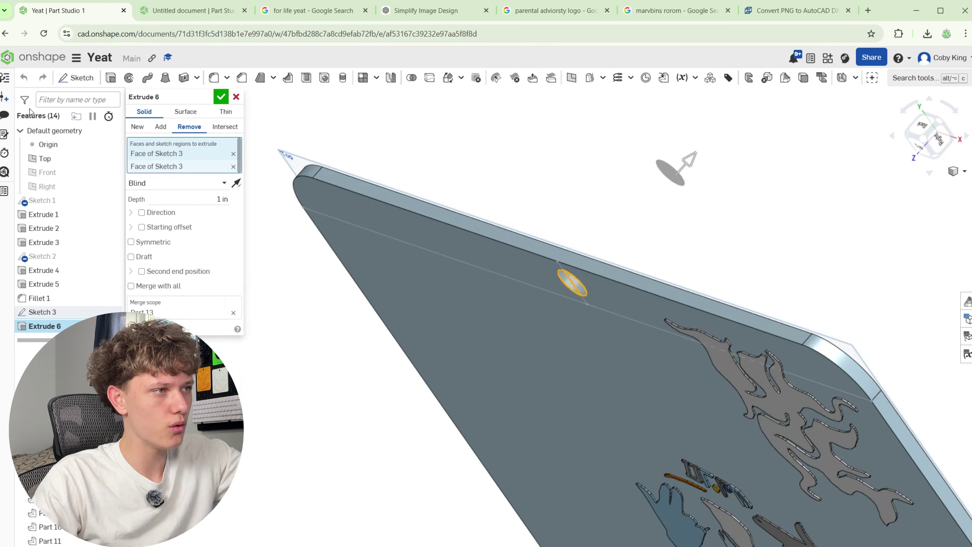
left_click(221, 96)
mouse_move(291, 114)
right_mouse_down()
mouse_move(424, 149)
mouse_move(516, 215)
mouse_move(528, 194)
mouse_move(523, 210)
right_mouse_up()
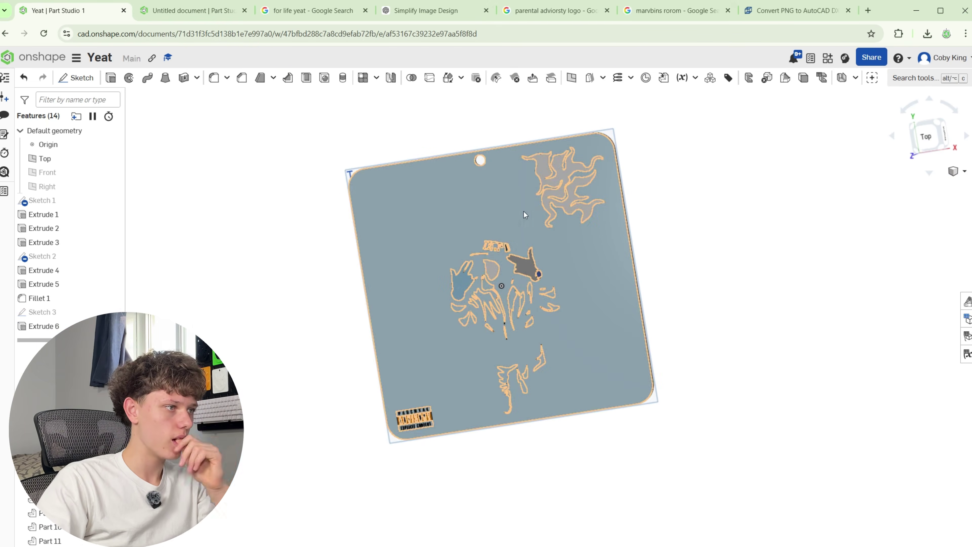
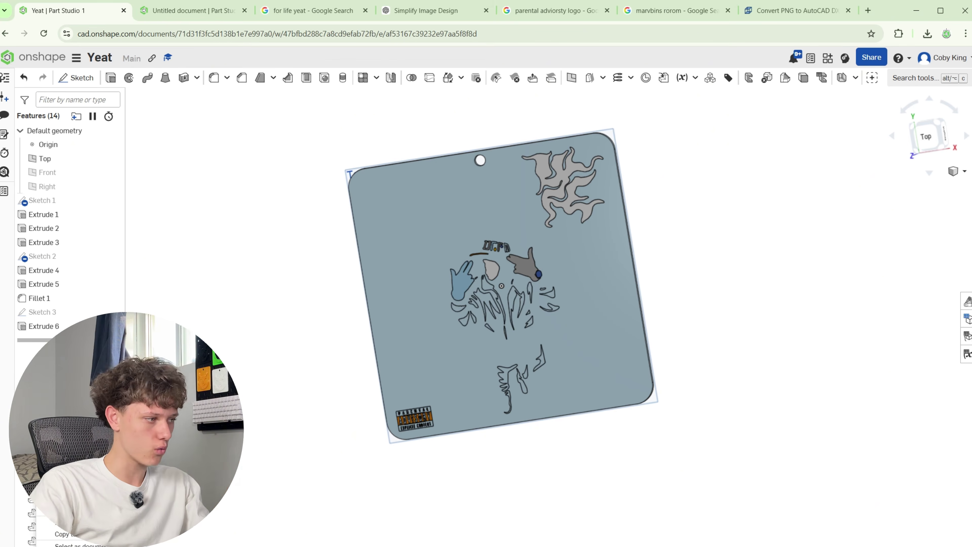
Export the part studio as a binary STL named Yeat in millimetres at medium resolution, and check the recent downloads for it
left_click(72, 546)
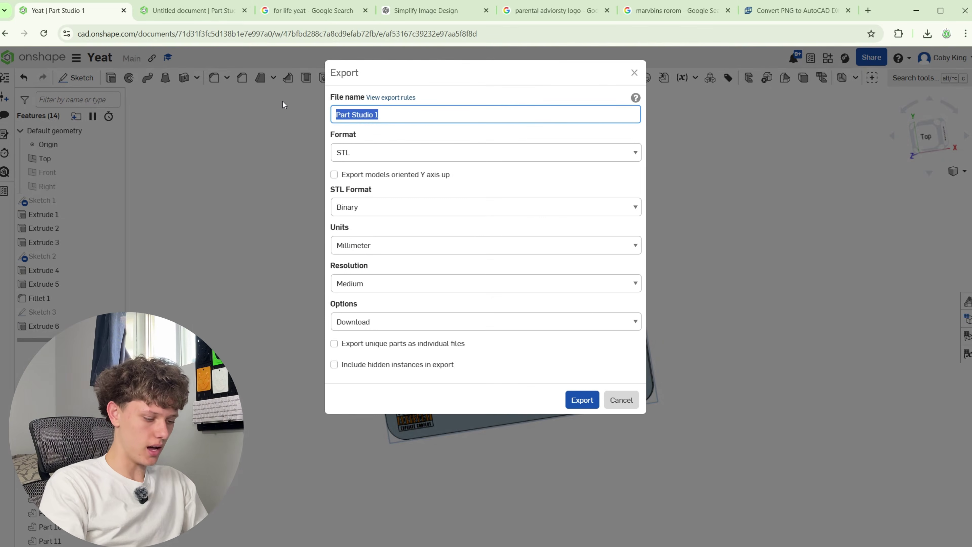
type("Yeat")
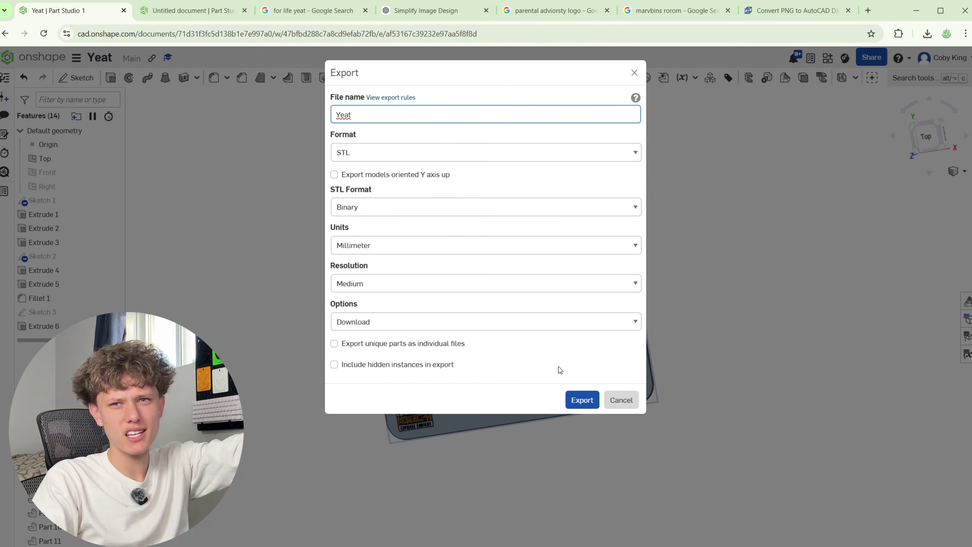
left_click(581, 399)
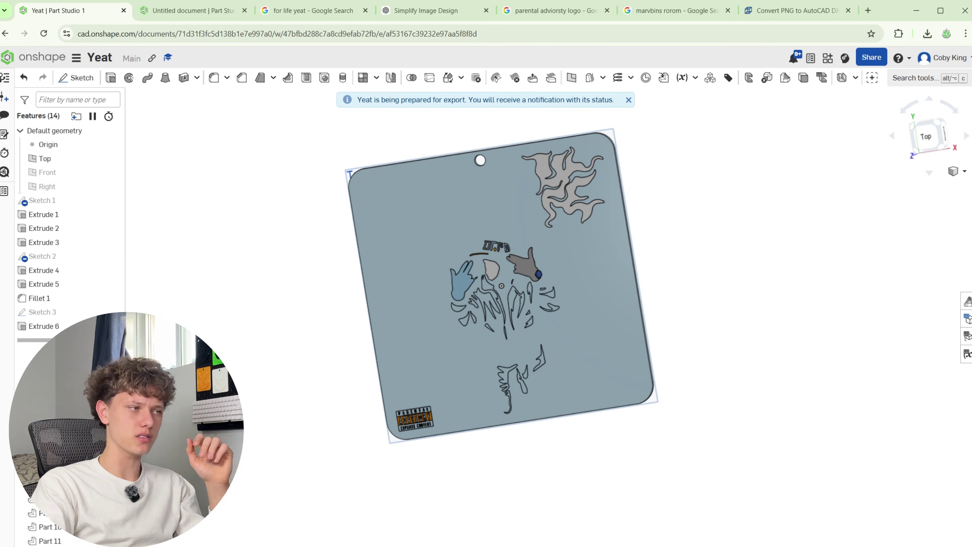
mouse_move(744, 546)
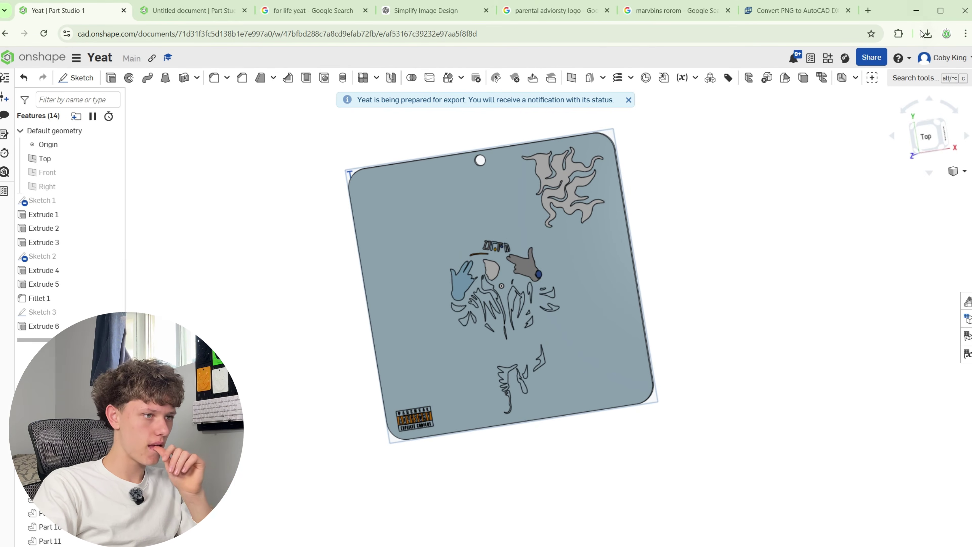
left_click(927, 34)
left_click(683, 189)
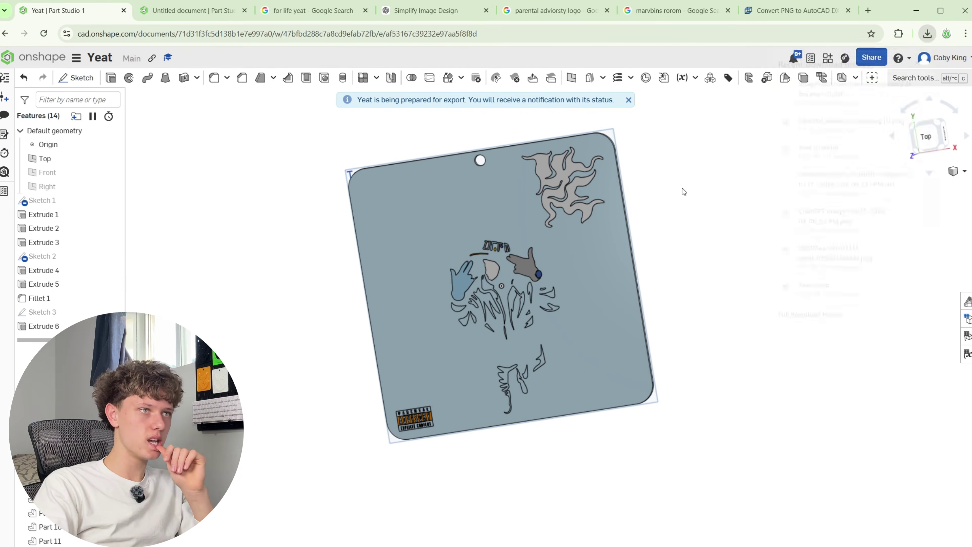
left_click(926, 36)
left_click(673, 256)
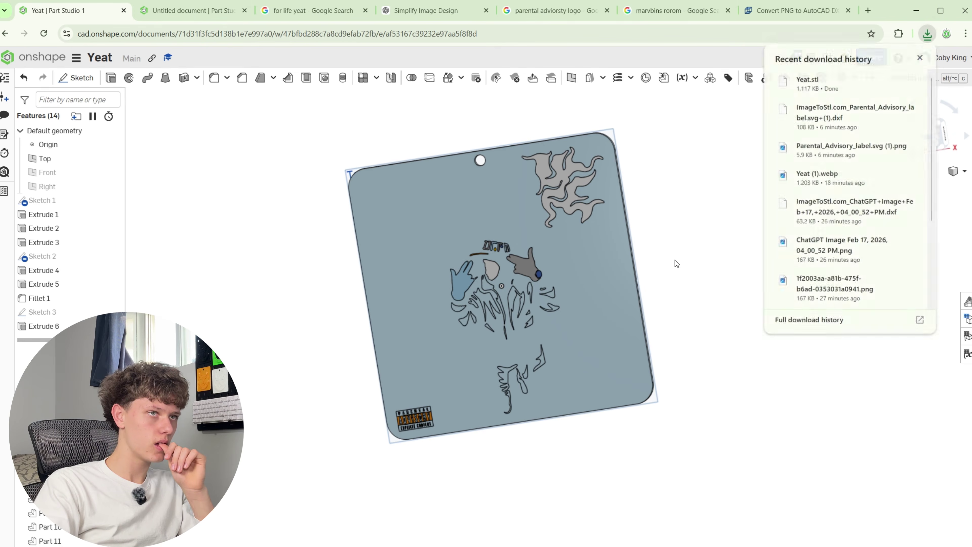
Switch to Bambu Studio and import the Yeat STL onto the build plate
key("alt+Tab")
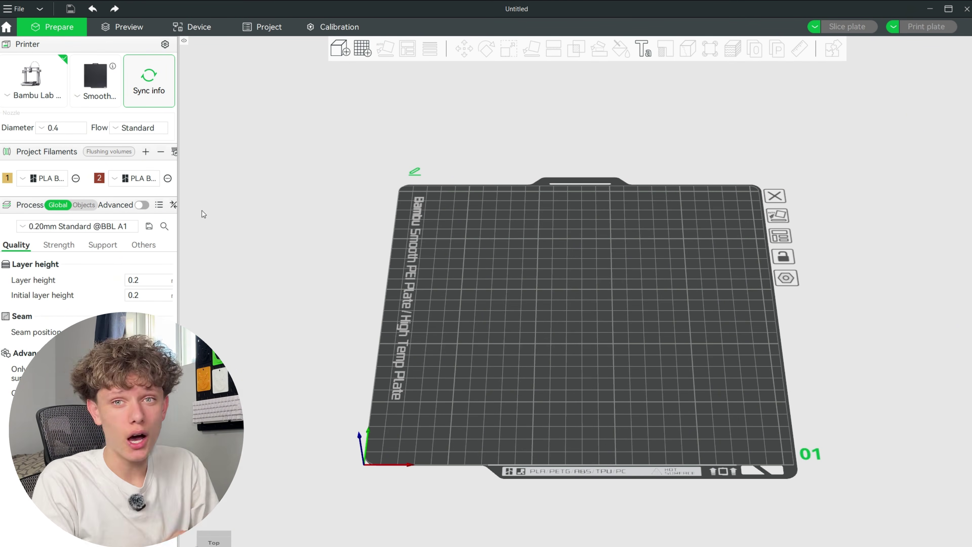
left_click(335, 55)
left_click(420, 270)
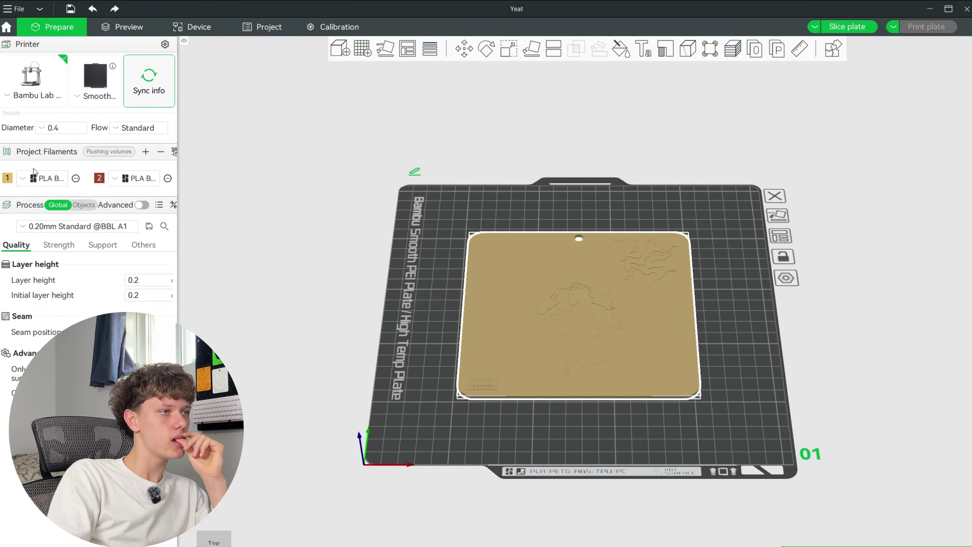
Add a third project filament and set the first filament's colour to Black (10101)
left_click(145, 153)
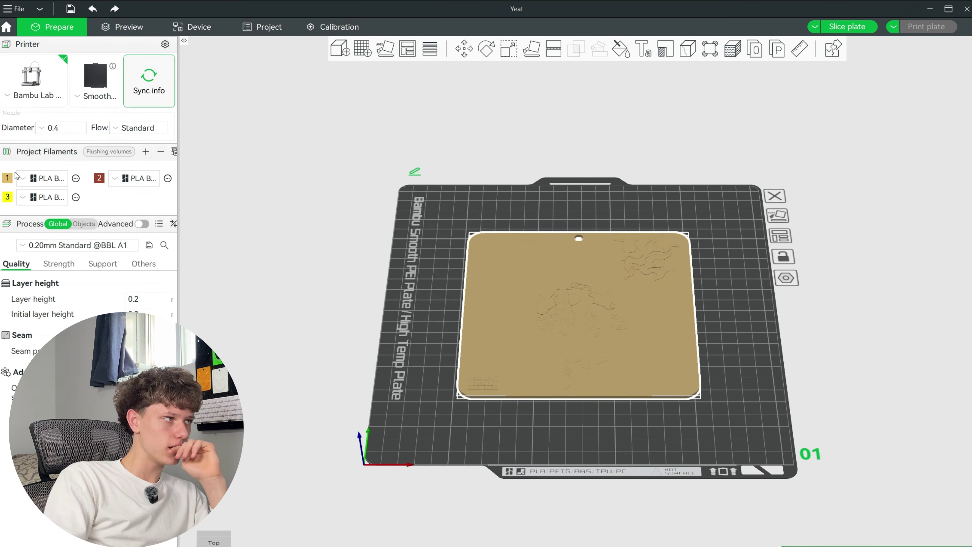
left_click(7, 179)
left_click(201, 145)
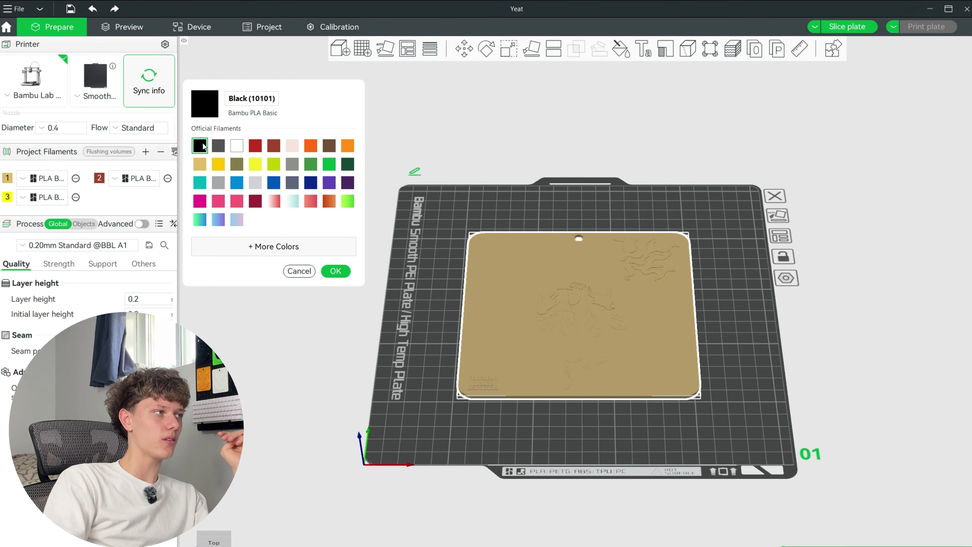
left_click(335, 270)
Set the second filament's colour to Dark Gray (10105) and the third filament's colour to white
left_click(100, 181)
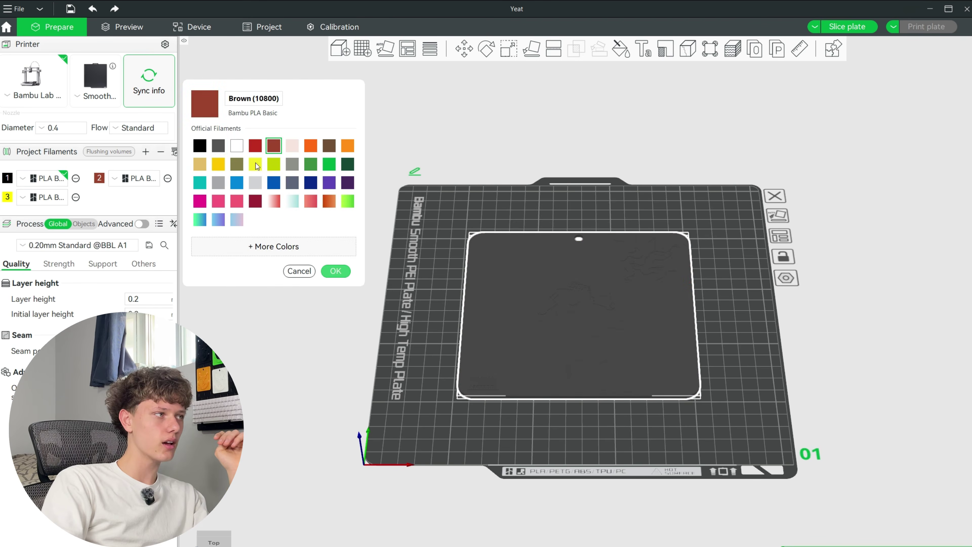
left_click(218, 147)
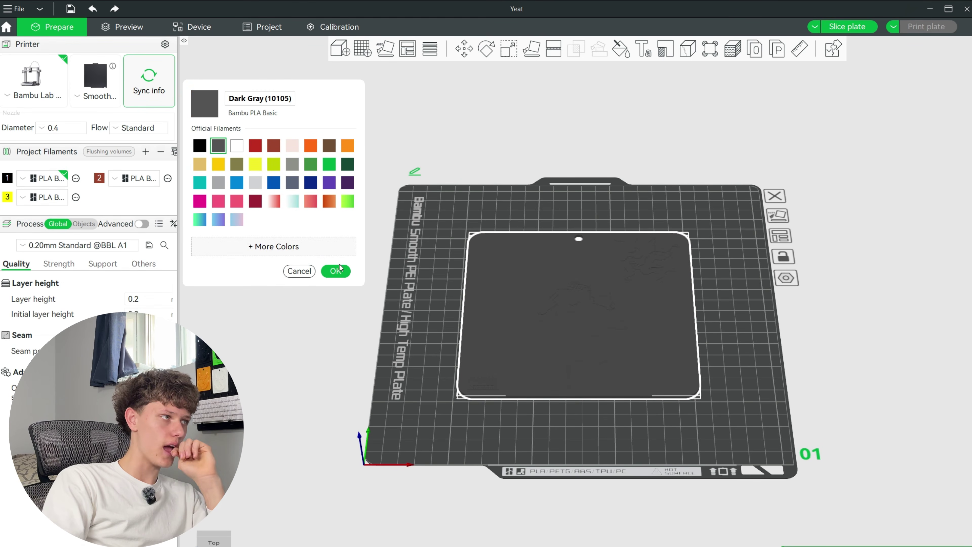
left_click(336, 270)
left_click(7, 198)
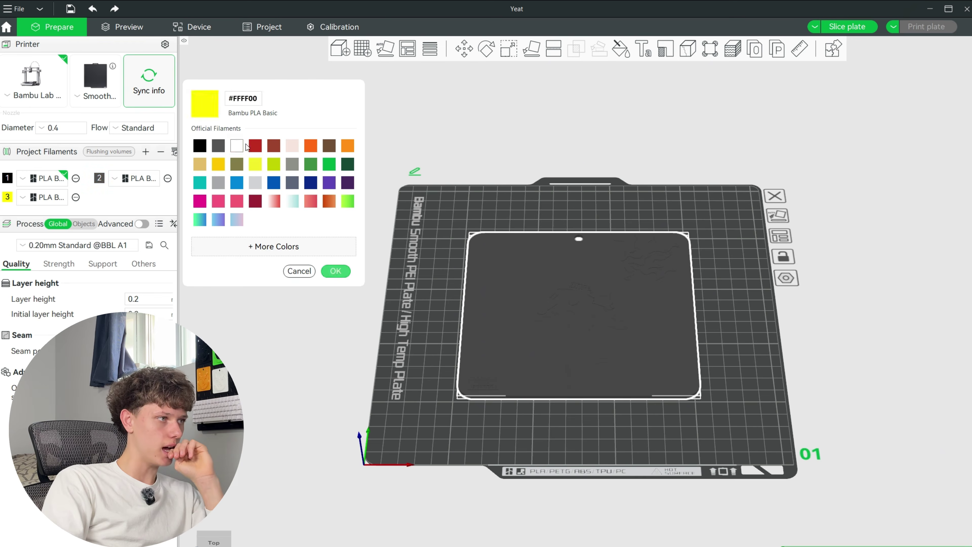
left_click(236, 146)
left_click(335, 270)
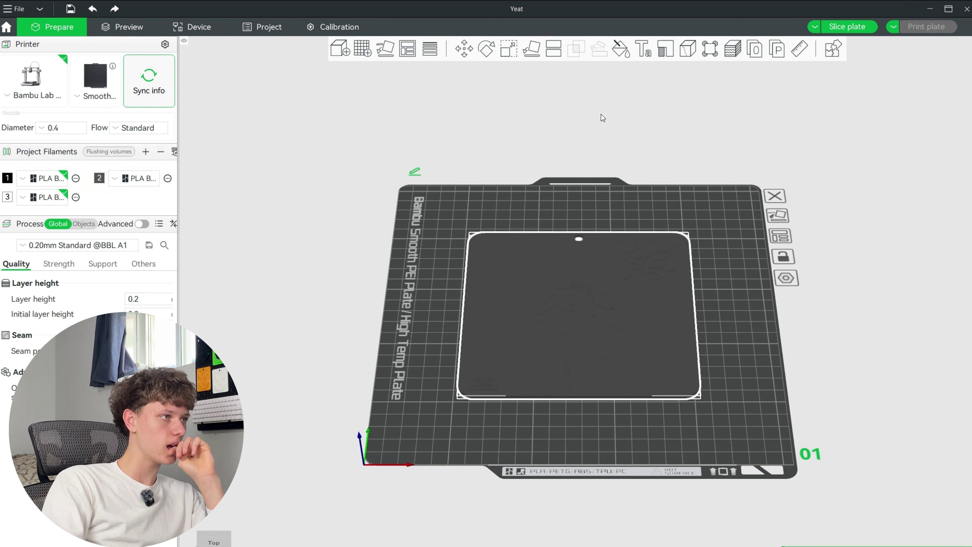
Paint the raised artwork and label with dark gray filament 2 using Color Painting's height range tool at a range of 8.00
left_click(626, 51)
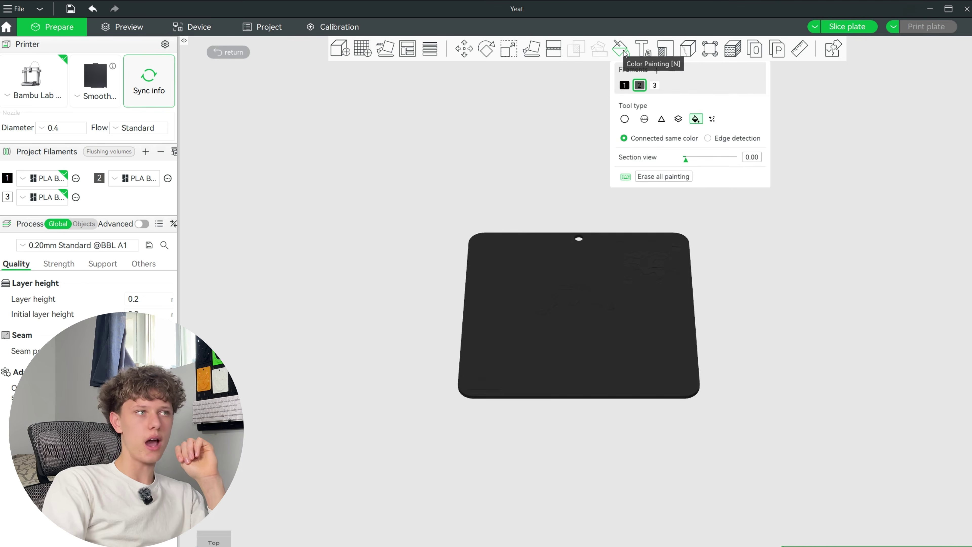
left_click_drag(737, 311, 780, 334)
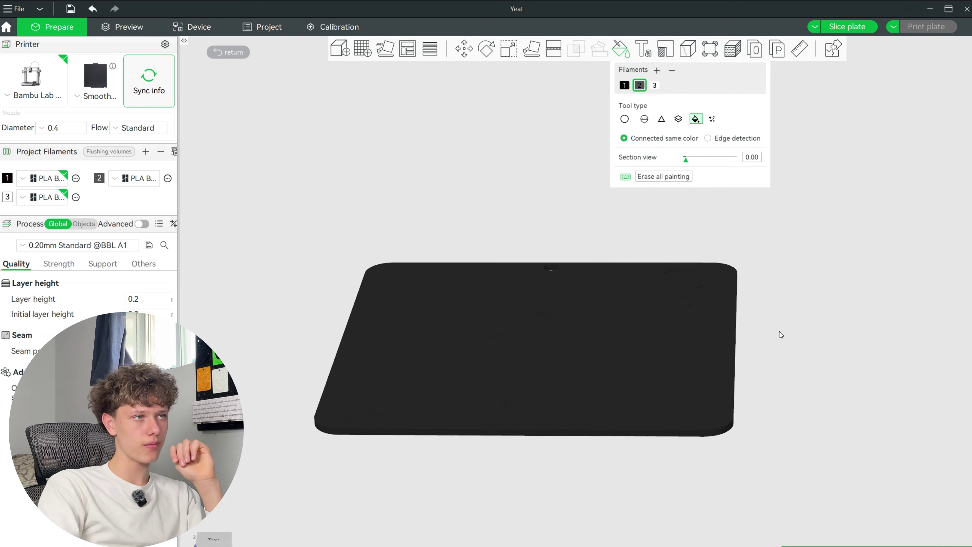
left_click(678, 119)
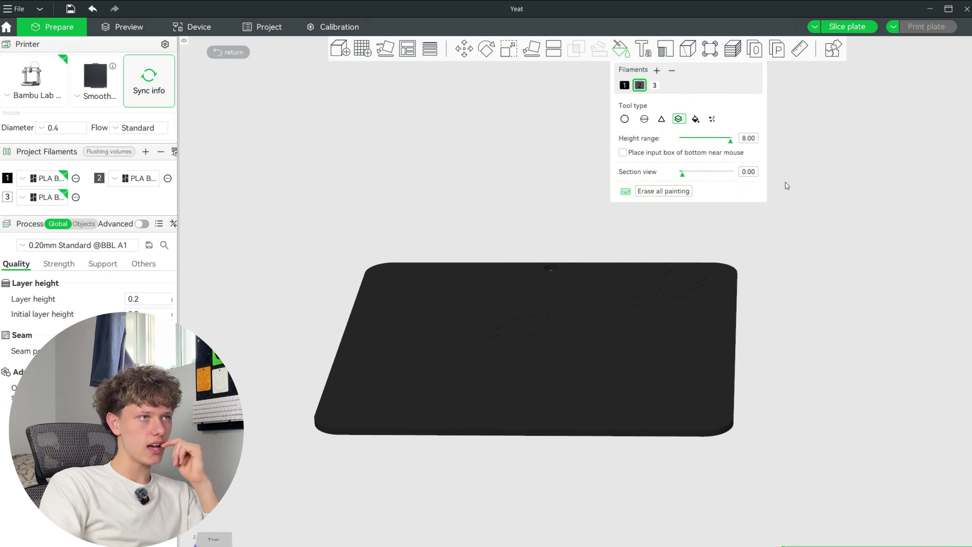
left_click_drag(856, 256, 731, 249)
scroll(547, 345, "up", 5)
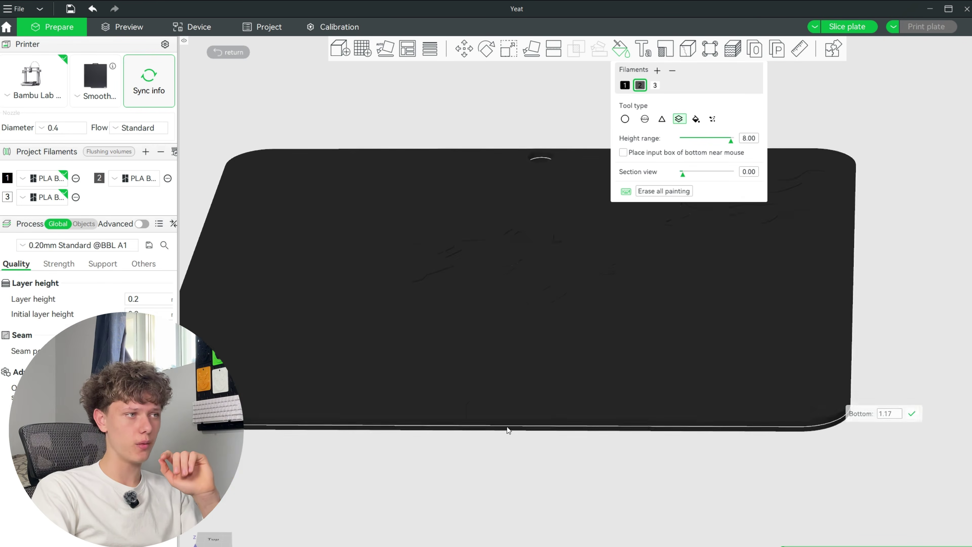
scroll(541, 369, "up", 8)
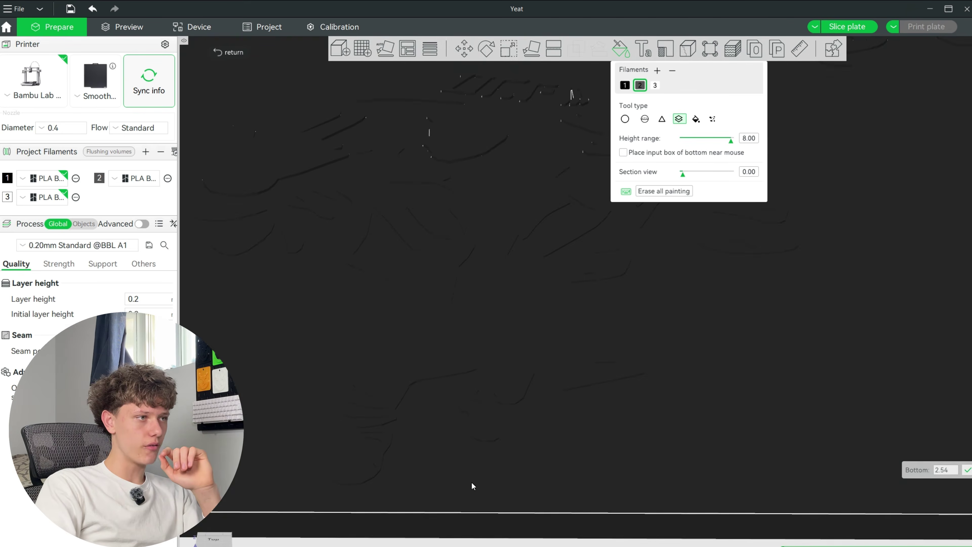
right_click_drag(545, 414, 546, 372)
left_click_drag(448, 546, 374, 423)
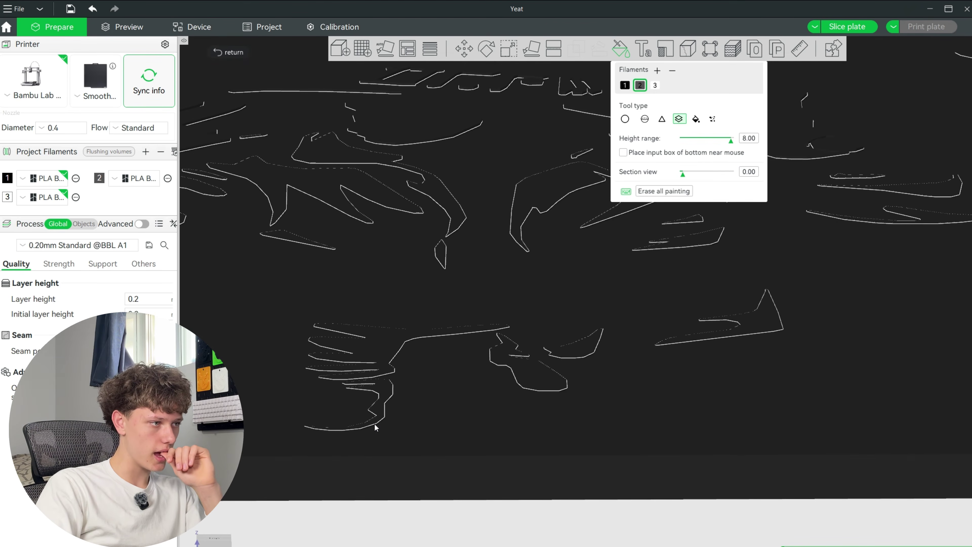
key("ctrl+z")
scroll(376, 426, "down", 12)
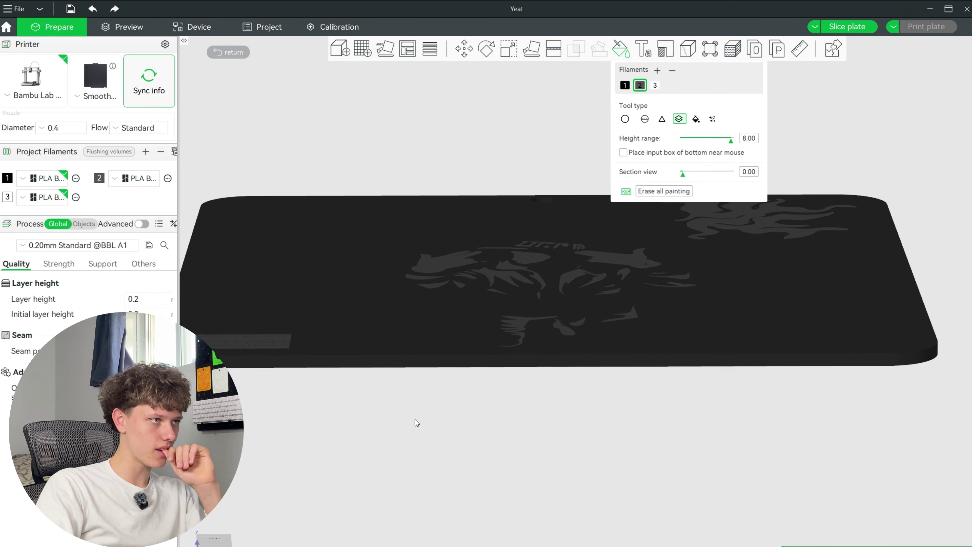
left_click_drag(416, 422, 415, 432)
scroll(416, 438, "down", 5)
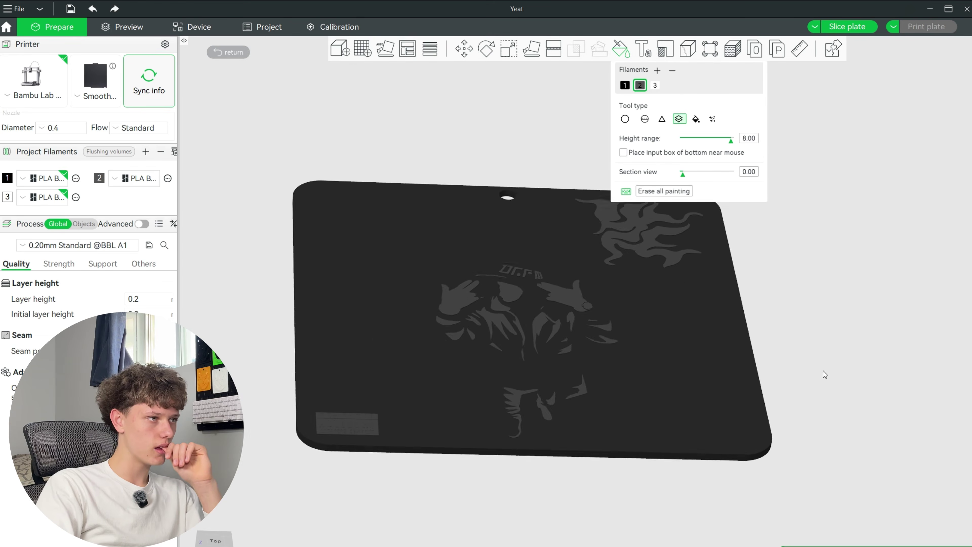
Paint the model's top layer white with filament 3 using the height range tool, starting at a bottom height of 2.54 with a range of 8.00
left_click(655, 85)
left_click_drag(719, 229, 763, 274)
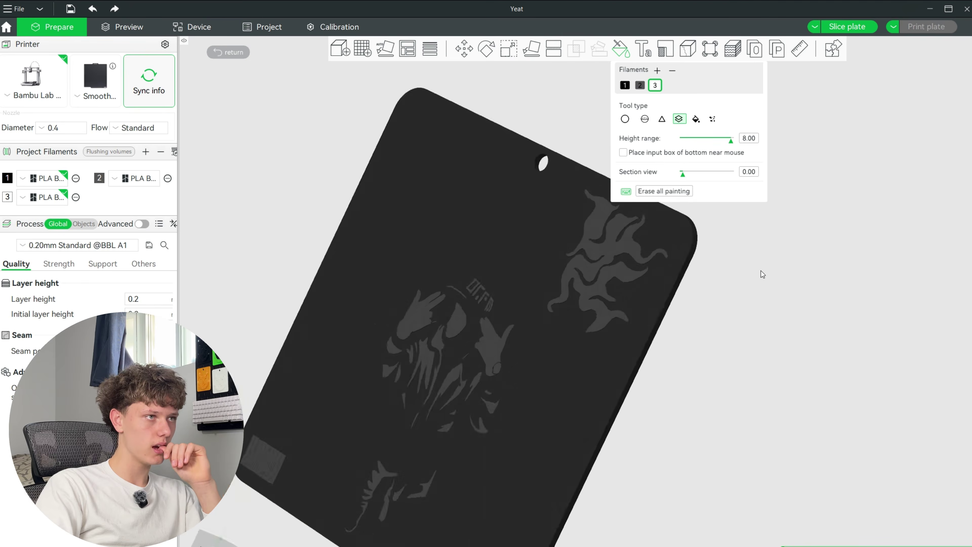
scroll(738, 337, "up", 10)
right_click_drag(838, 363, 794, 396)
left_click_drag(877, 410, 805, 420)
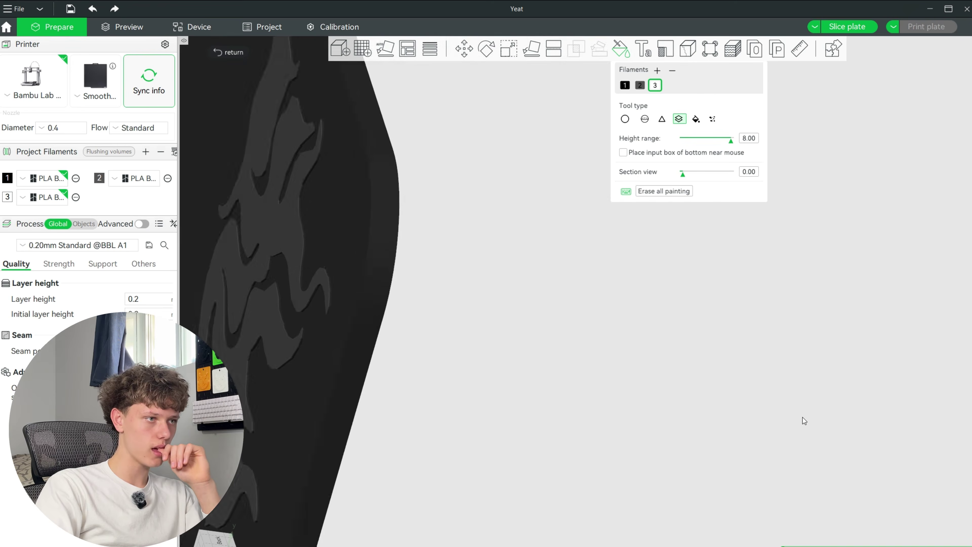
scroll(436, 335, "down", 3)
scroll(432, 333, "up", 8)
right_click_drag(341, 325, 851, 405)
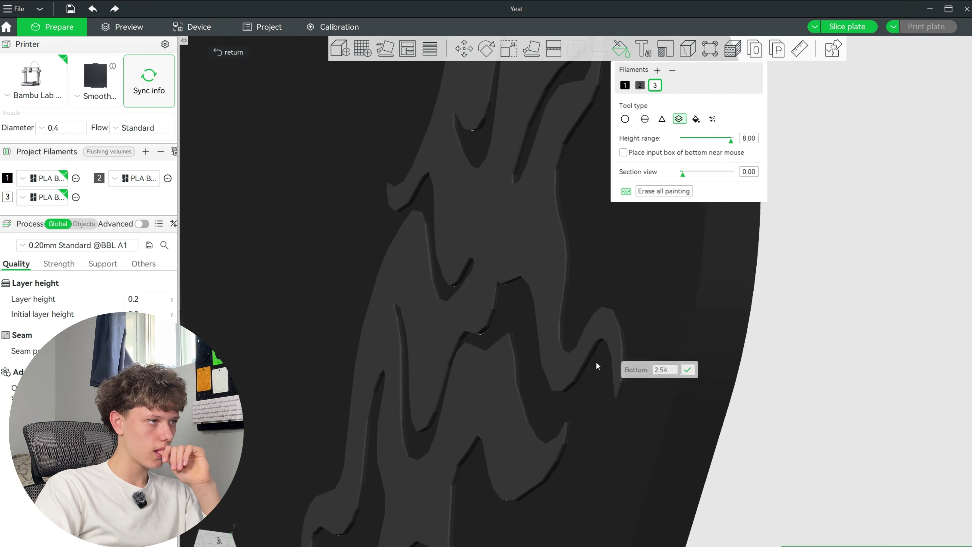
left_click(587, 358)
scroll(593, 364, "down", 3)
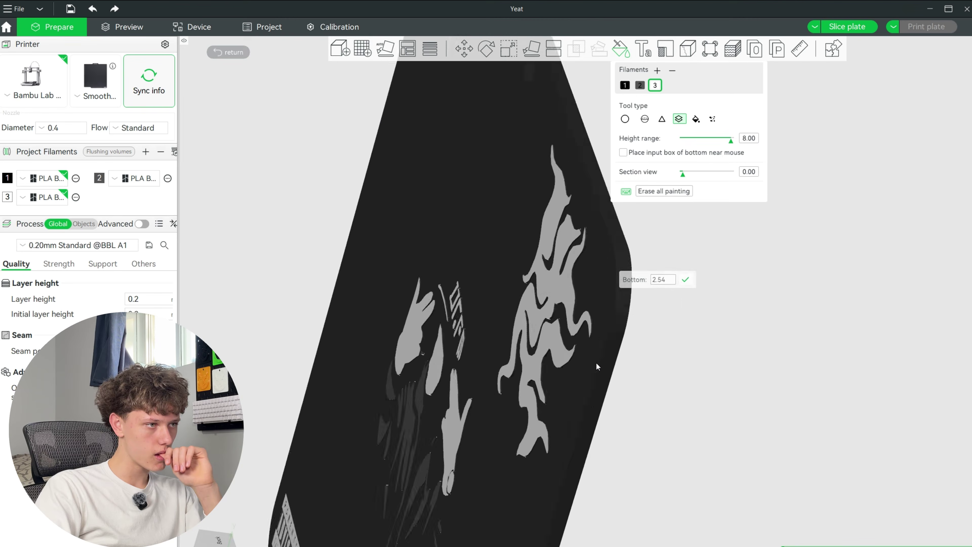
scroll(598, 367, "down", 4)
left_click_drag(765, 406, 727, 422)
scroll(815, 385, "down", 5)
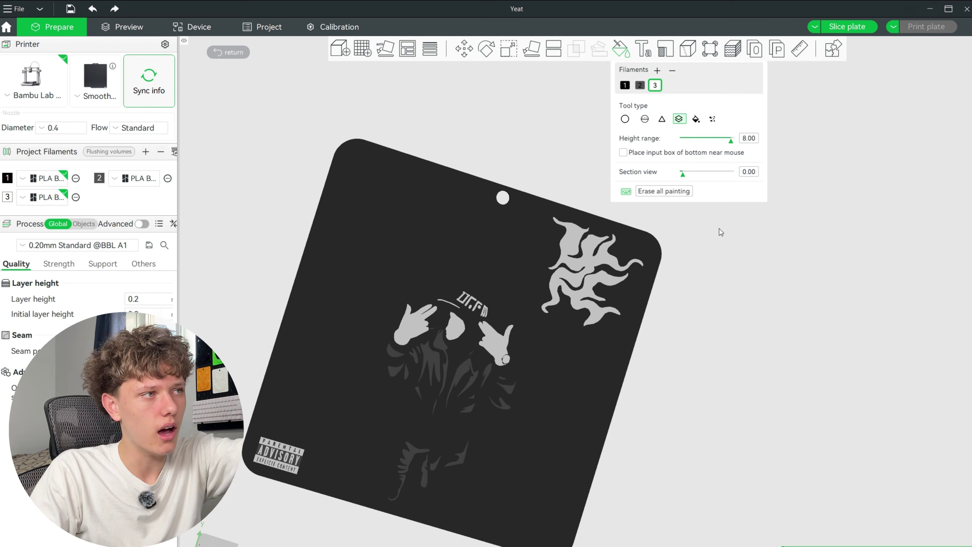
Exit Color Painting to check the painted model, then reopen it on the artwork with the Fill tool selected
key("Escape")
left_click(625, 182)
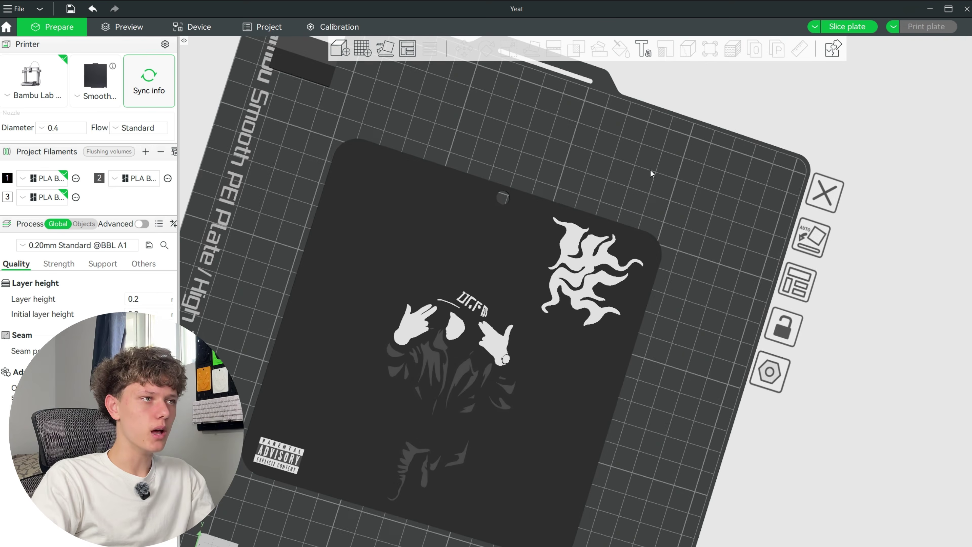
left_click(530, 299)
left_click(621, 48)
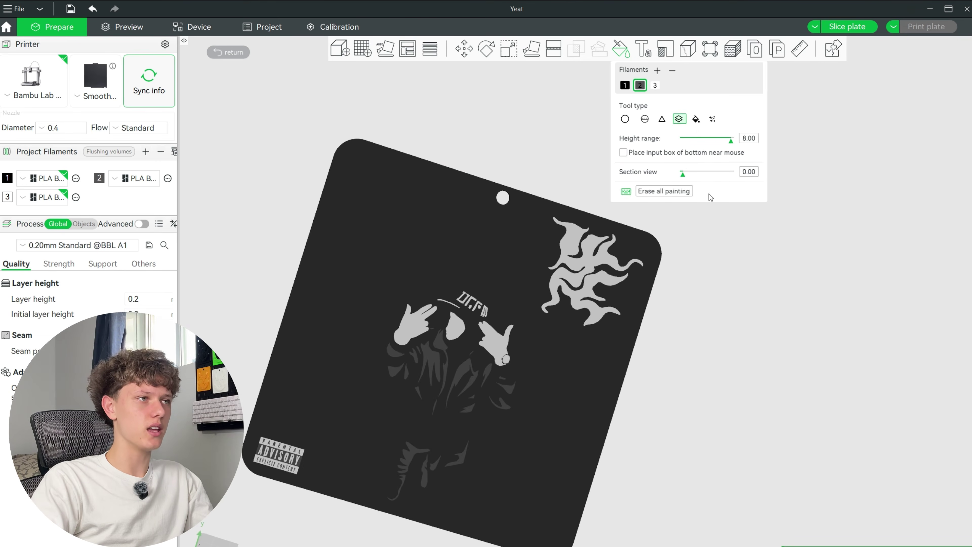
left_click(695, 119)
Try to fill the EXPLICIT CONTENT strip of the advisory label with dark gray filament 2
scroll(306, 421, "up", 10)
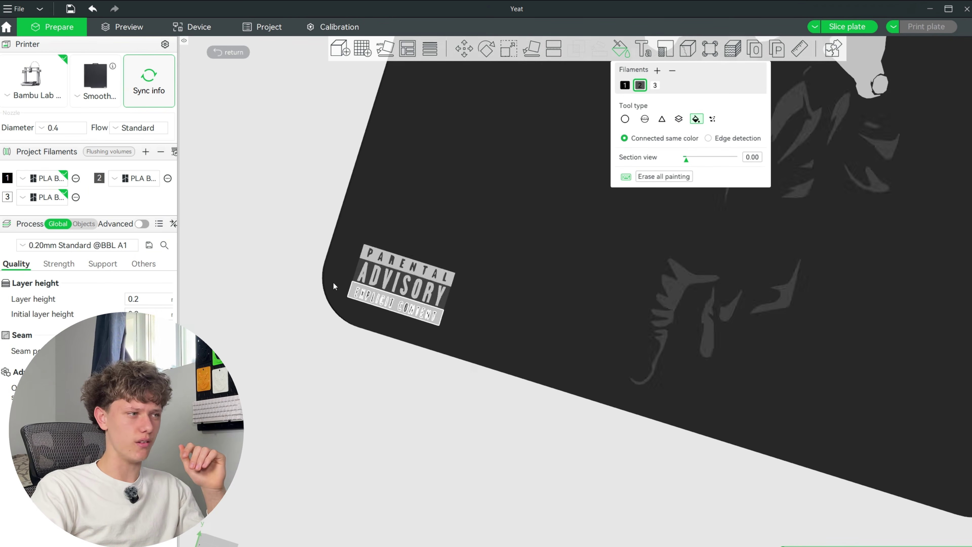
scroll(354, 293, "down", 5)
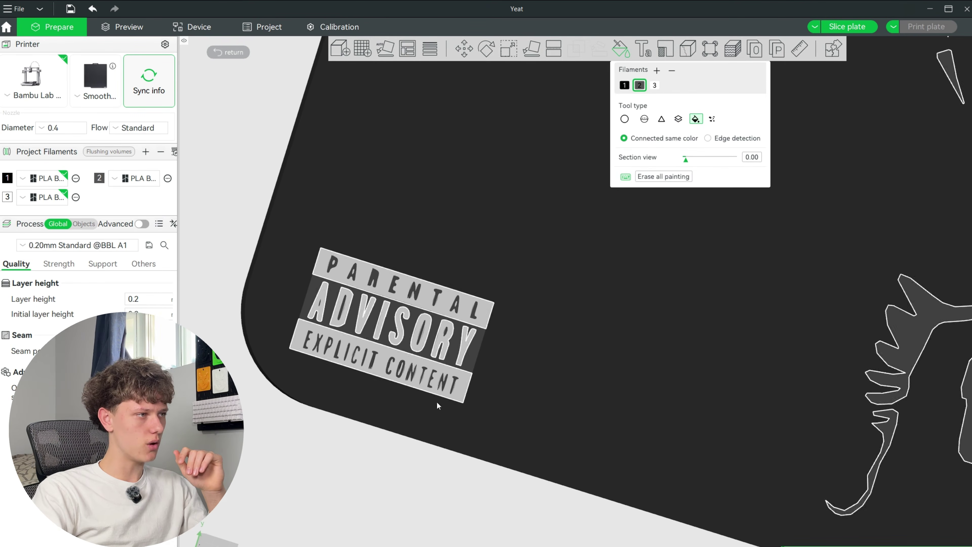
left_click(409, 370)
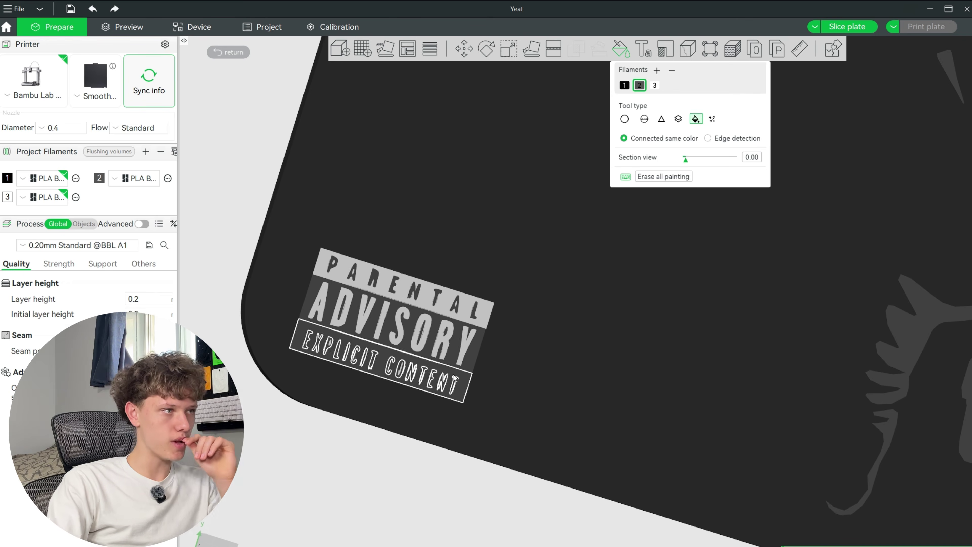
scroll(419, 468, "down", 8)
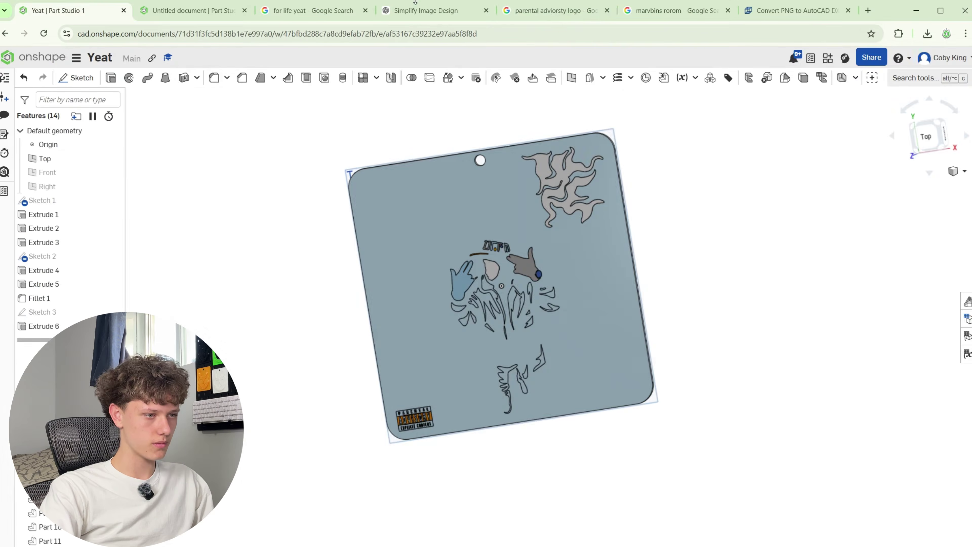
Check the Parental Advisory logo in the browser's search results, then return to the matching label in Bambu Studio
left_click(541, 12)
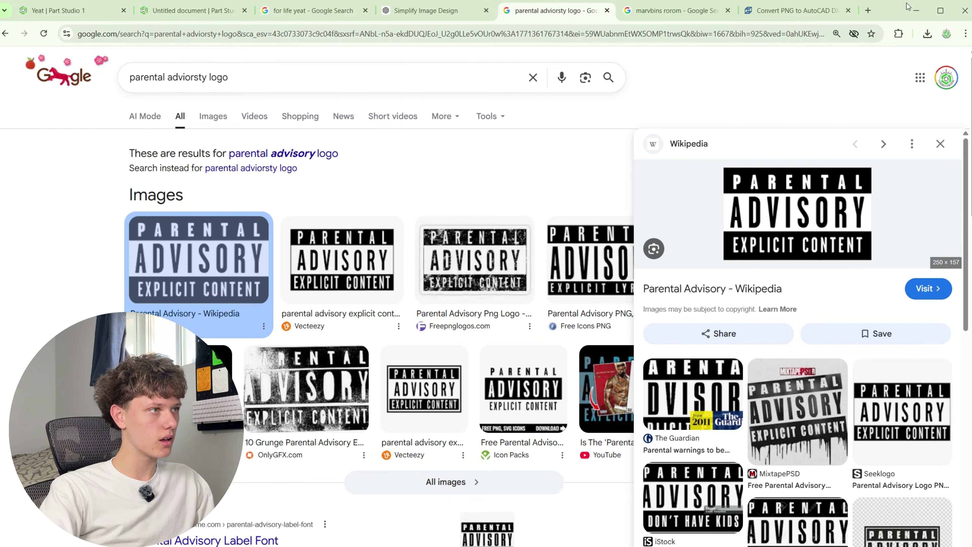
left_click(915, 10)
scroll(341, 358, "up", 6)
middle_click_drag(341, 358, 646, 362)
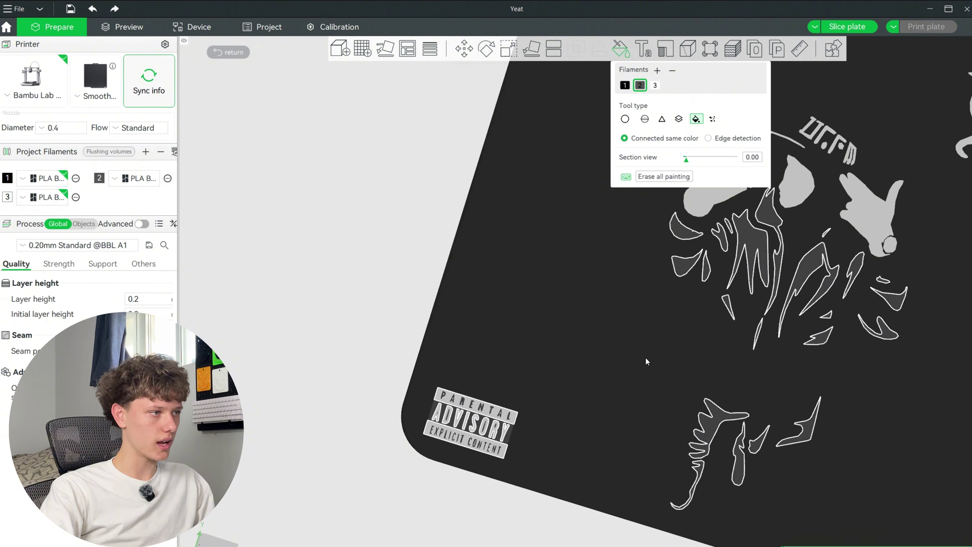
scroll(493, 393, "up", 7)
middle_click_drag(493, 392, 732, 129)
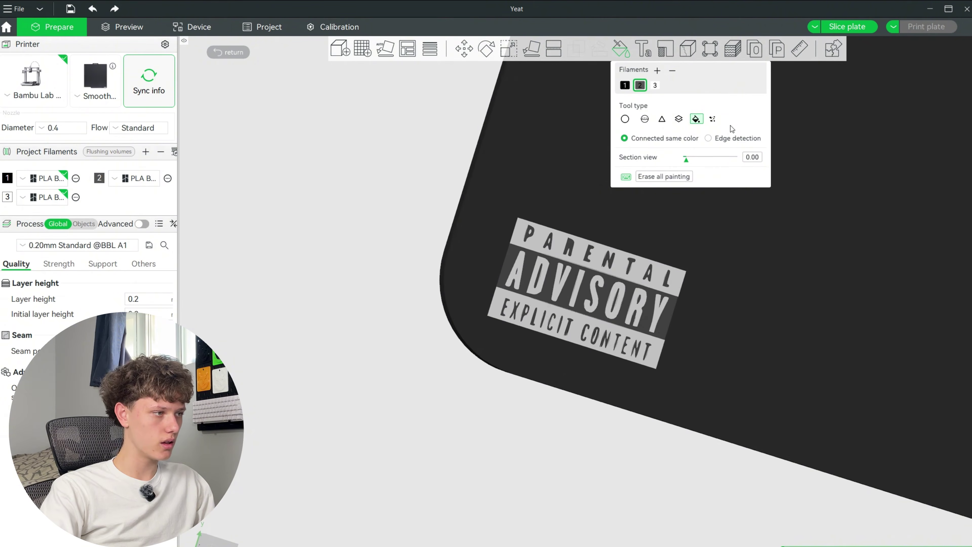
Fill the background band around ADVISORY and the inner openings of its O and R with white filament 3
left_click(655, 85)
scroll(559, 423, "up", 5)
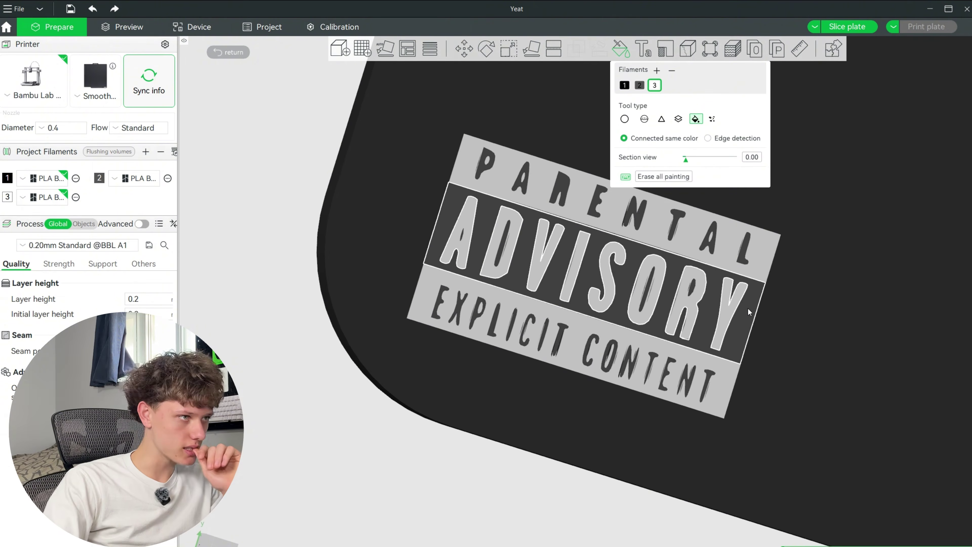
left_click(748, 307)
scroll(640, 381, "up", 4)
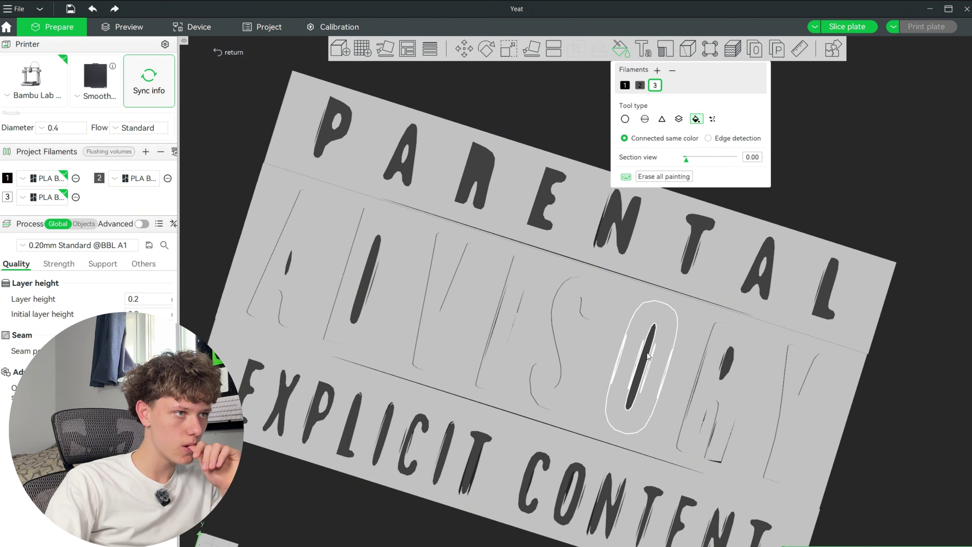
left_click(638, 372)
left_click(728, 364)
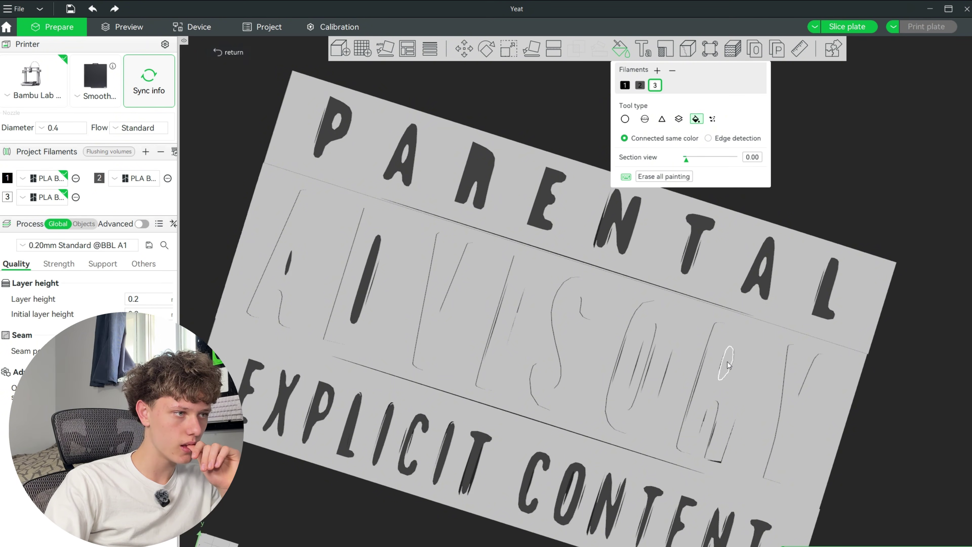
Fill all the letters of PARENTAL and the inner openings of the A and D in ADVISORY with white filament 3
left_click(752, 281)
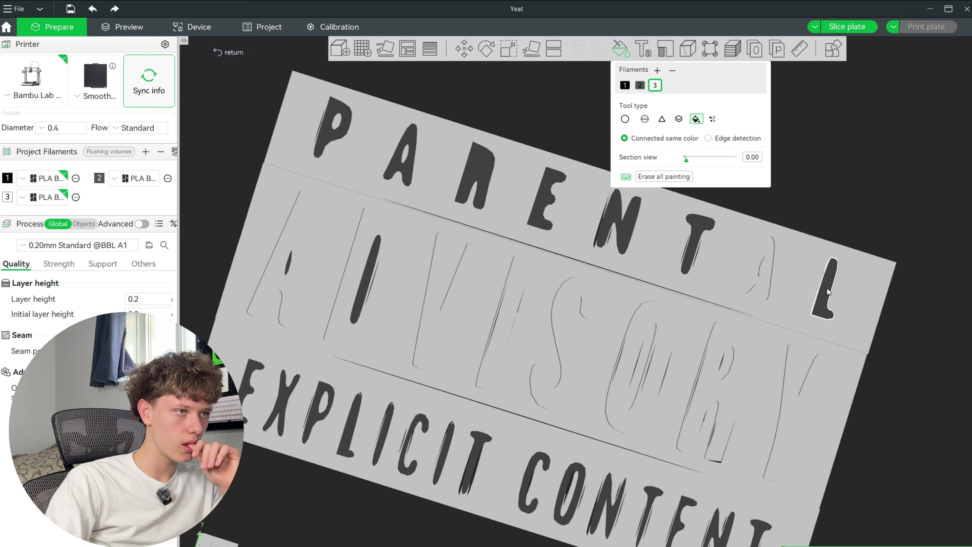
left_click(827, 291)
left_click(703, 224)
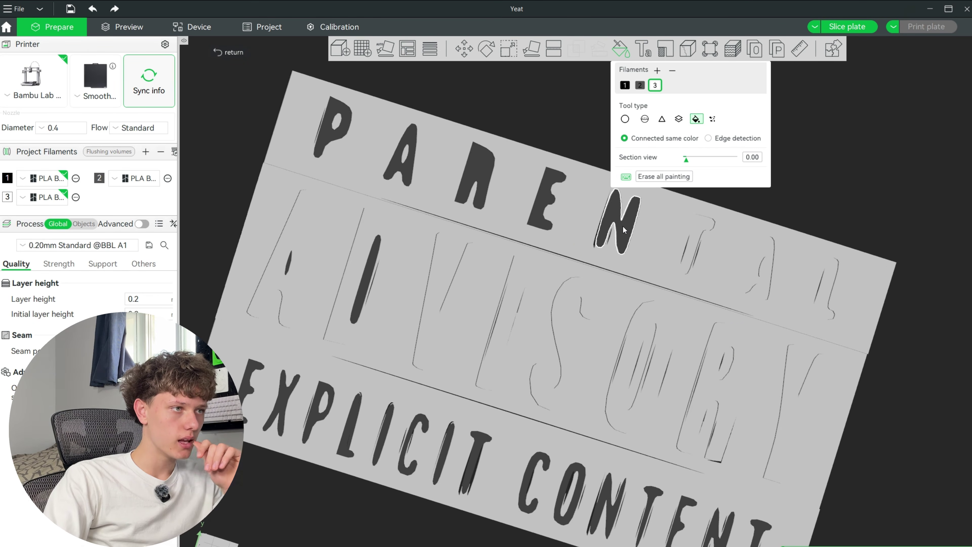
left_click(630, 215)
left_click(538, 199)
left_click(470, 173)
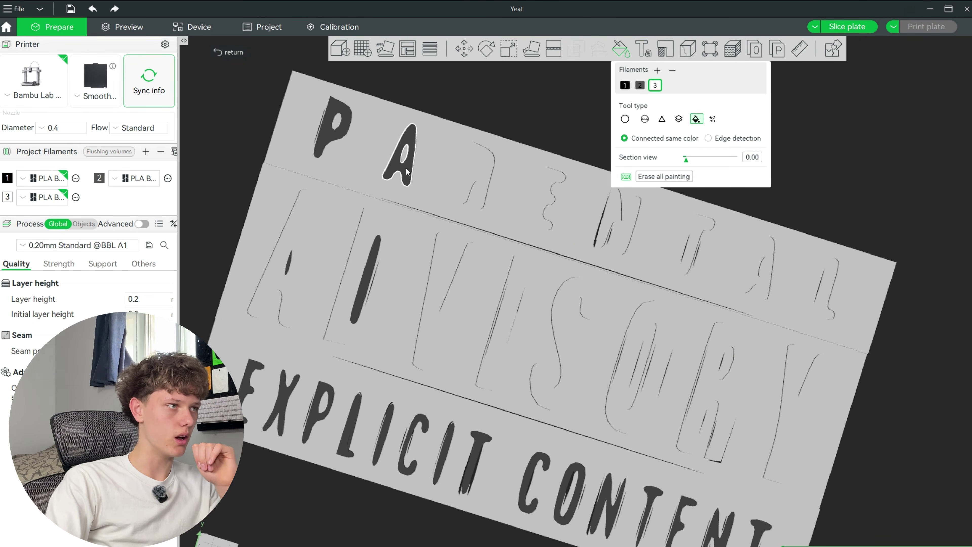
left_click(407, 171)
left_click(330, 127)
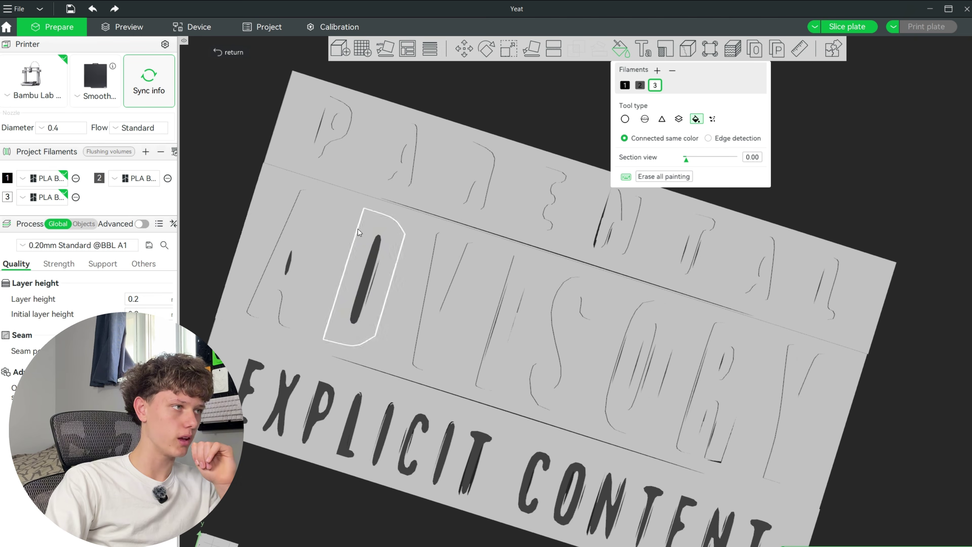
left_click(374, 255)
left_click(288, 264)
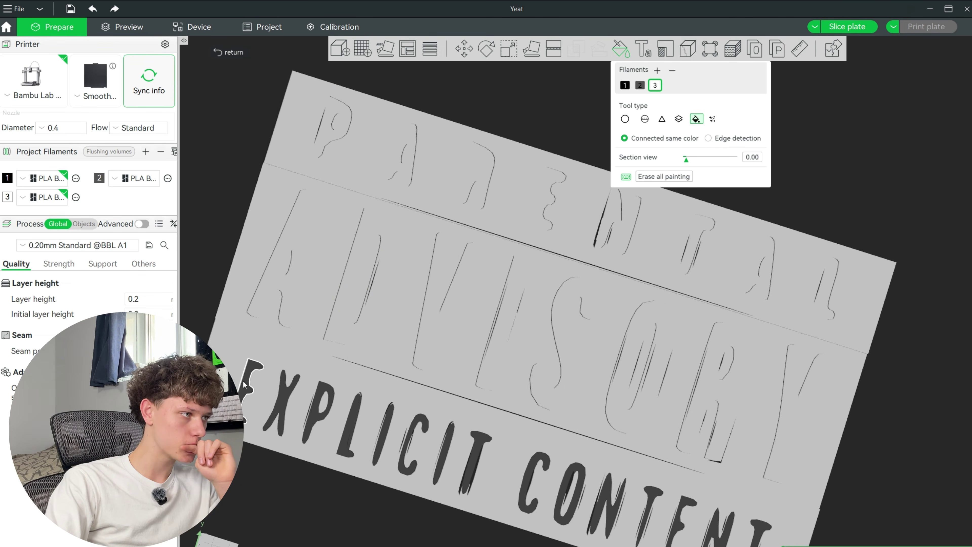
Fill all the letters of EXPLICIT CONTENT on the advisory label with white filament 3
left_click(316, 417)
left_click(384, 434)
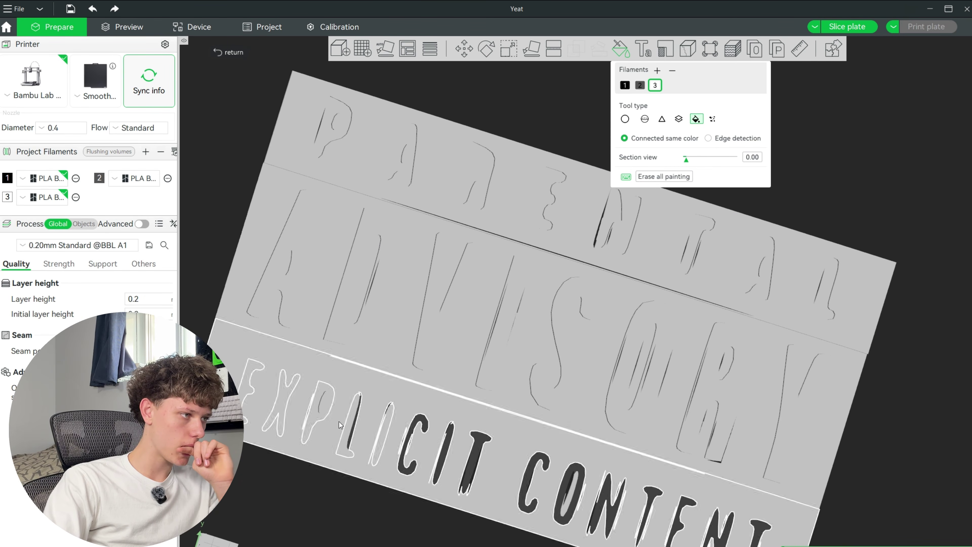
left_click(355, 424)
left_click(406, 442)
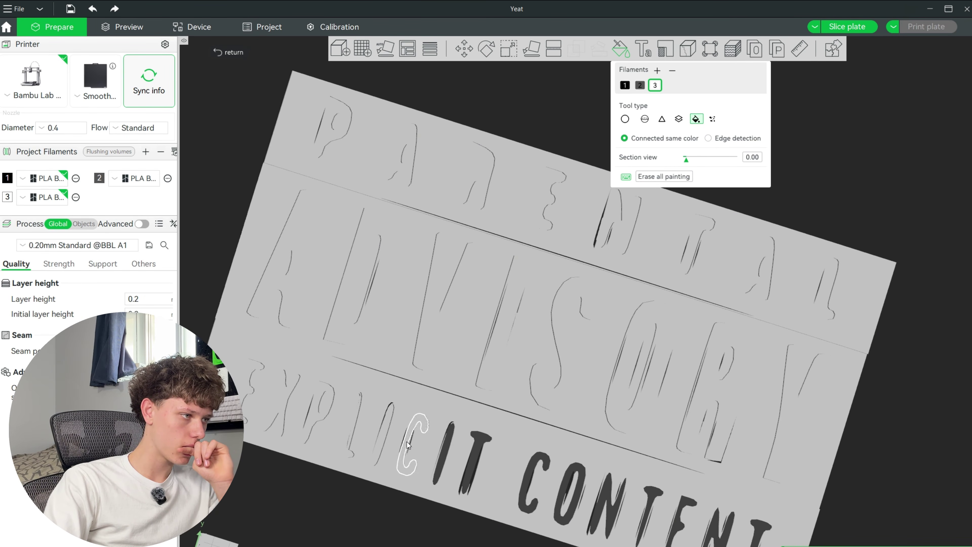
left_click(444, 456)
left_click(471, 459)
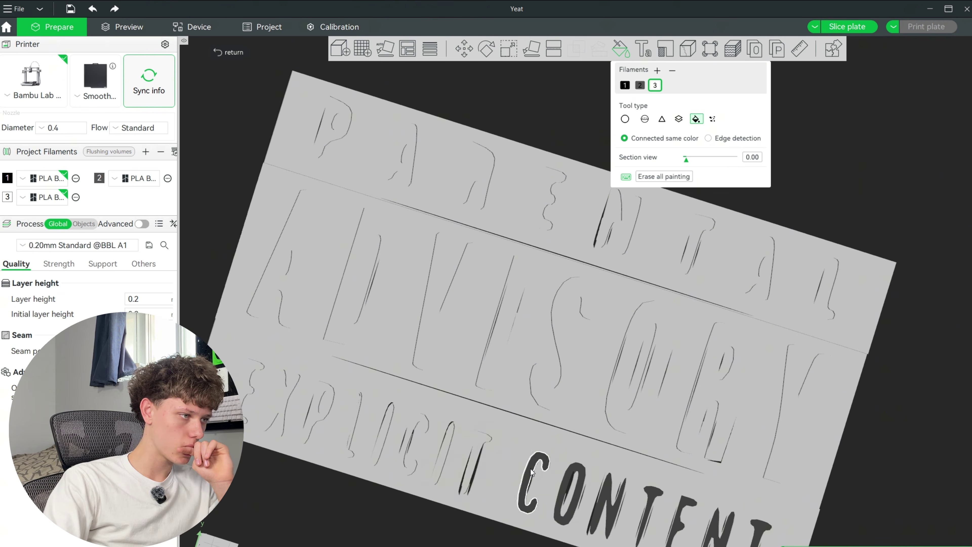
left_click(532, 471)
left_click(572, 475)
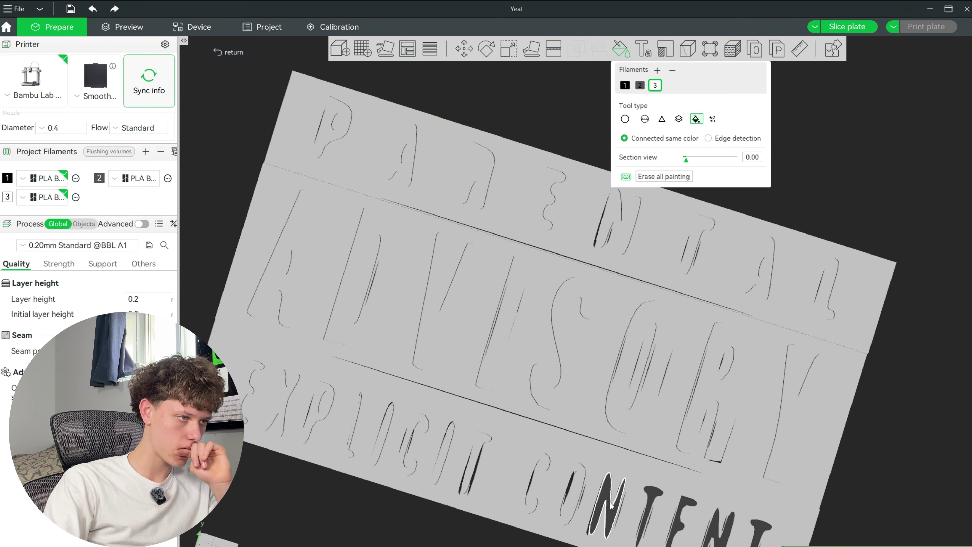
left_click(608, 498)
left_click(654, 502)
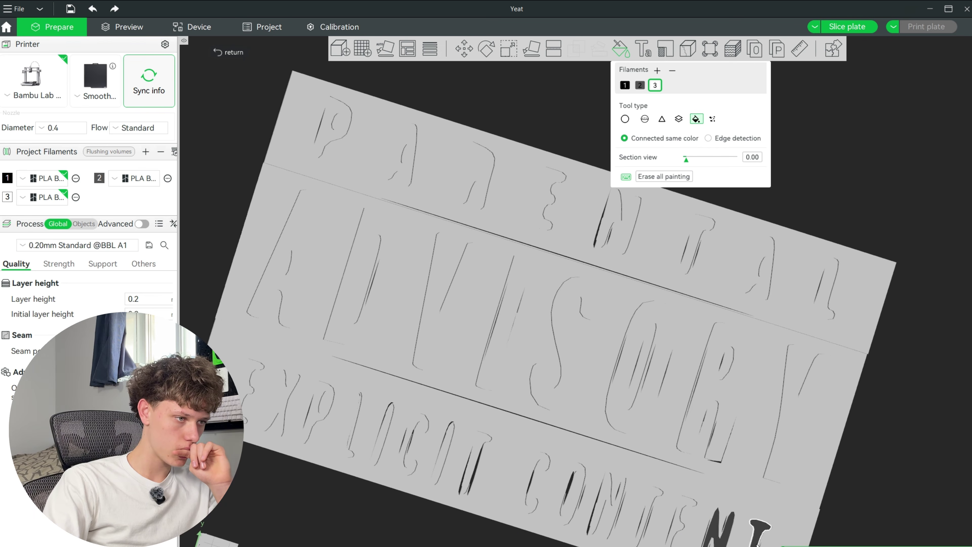
scroll(612, 230, "down", 3)
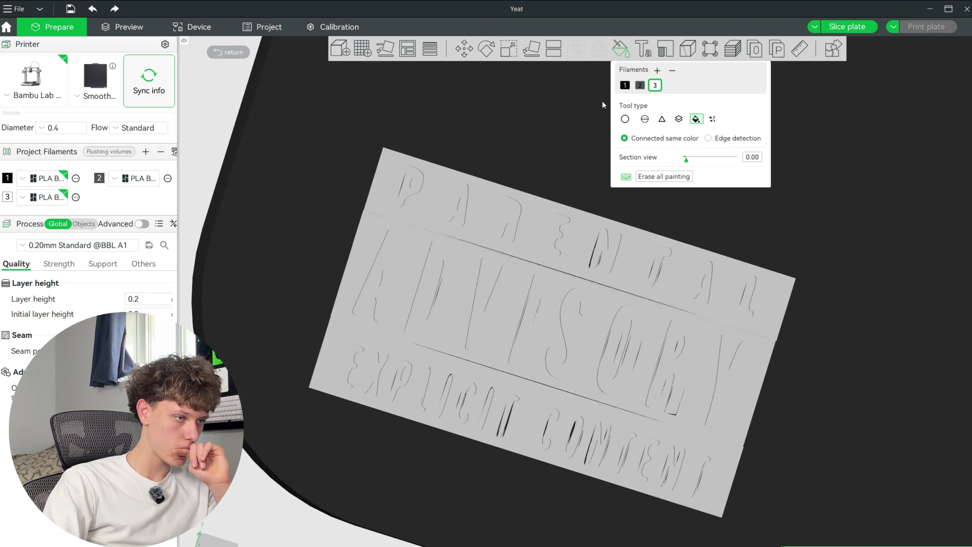
Fill the background strip around EXPLICIT CONTENT with black filament 1, leaving its letters white
left_click(624, 85)
scroll(404, 408, "down", 4)
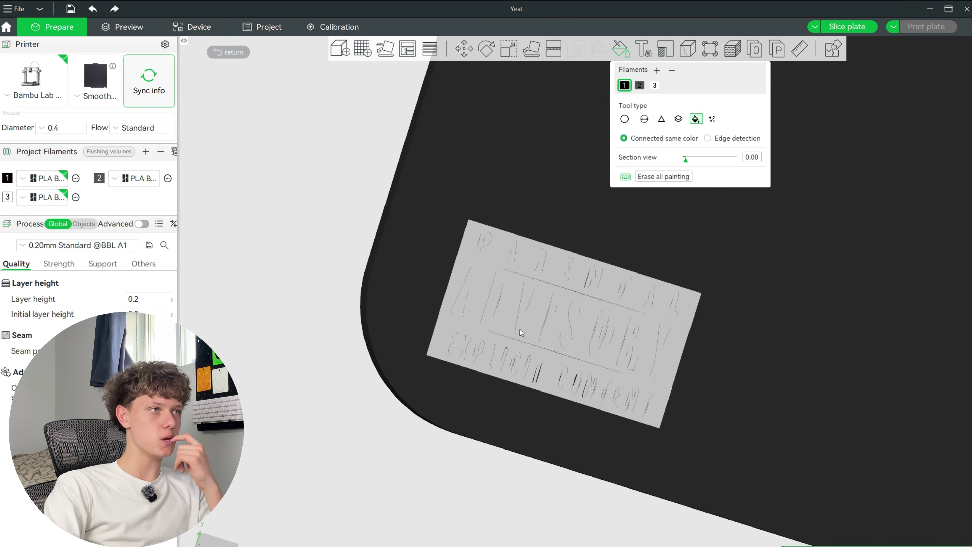
scroll(497, 329, "up", 2)
scroll(421, 330, "up", 1)
left_click(383, 335)
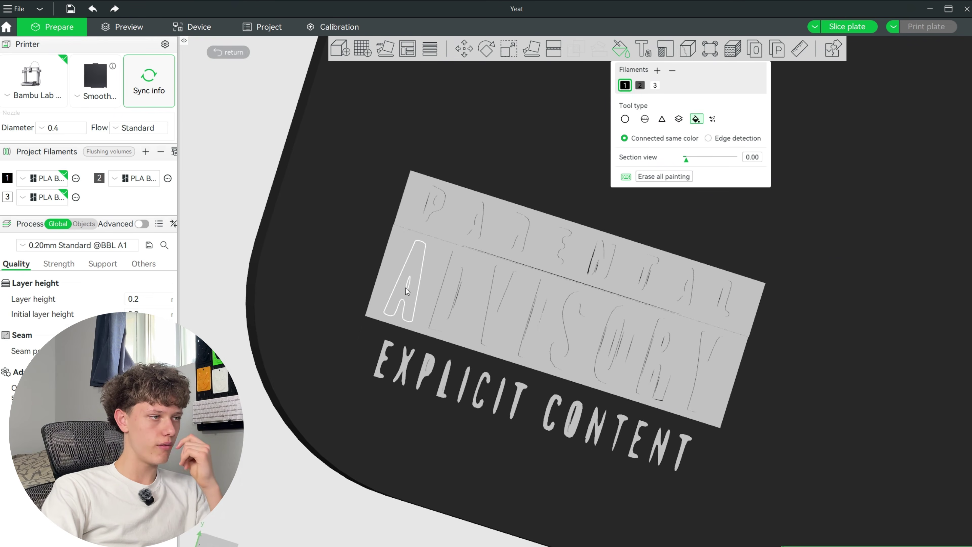
Fill the letters A, D, V and I of ADVISORY with black filament 1
scroll(383, 291, "up", 3)
left_click(317, 286)
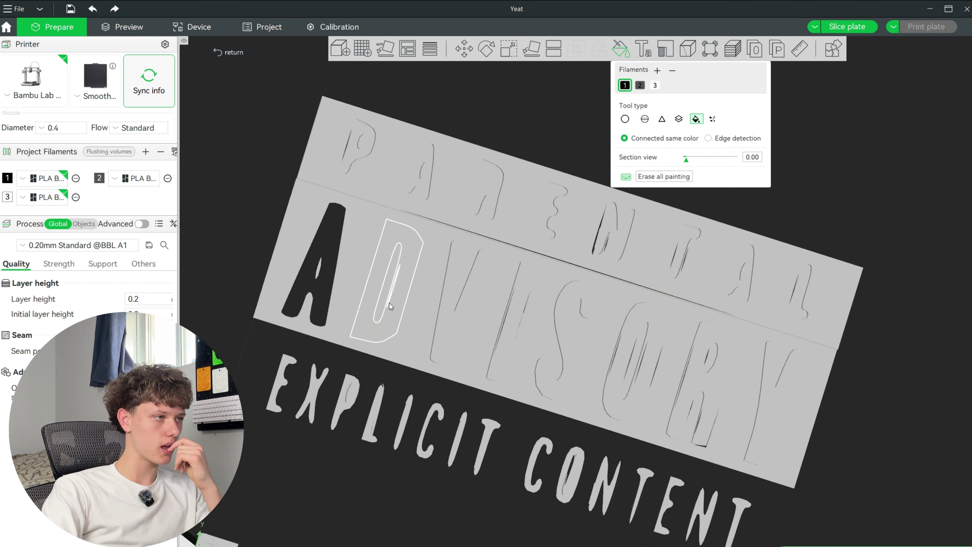
left_click(365, 326)
left_click(442, 326)
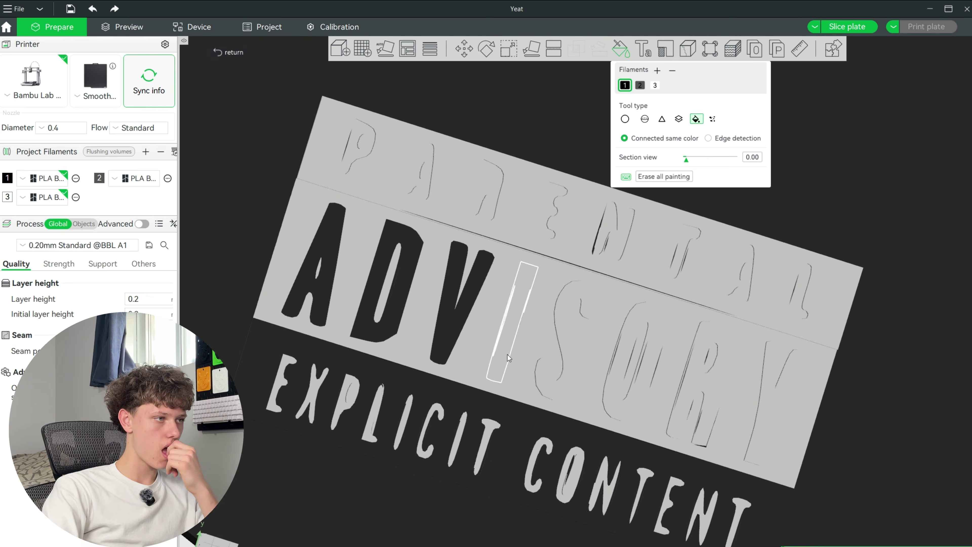
left_click(508, 354)
Fill the letters S, O, R and Y of ADVISORY with black filament 1, leaving their background white
left_click(558, 379)
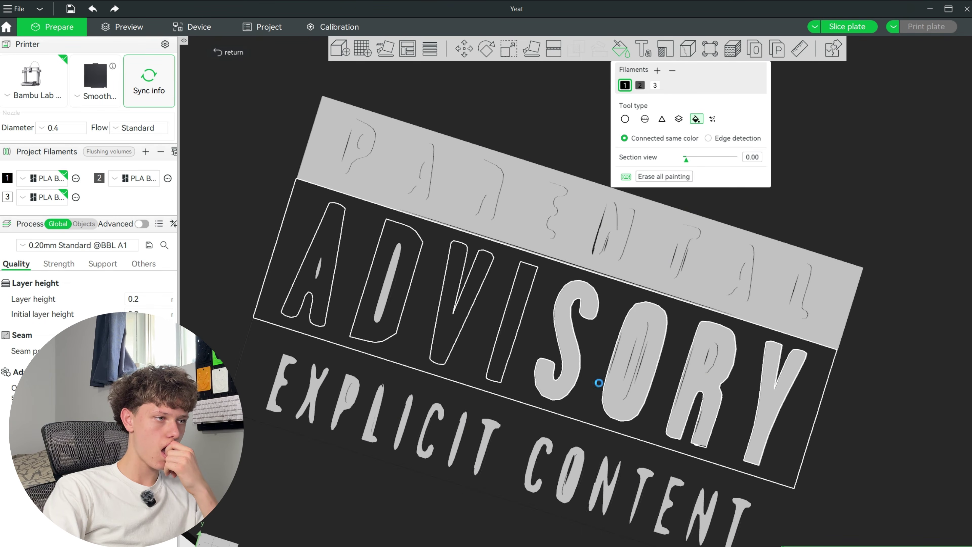
key("ctrl+z")
left_click(566, 384)
left_click(656, 353)
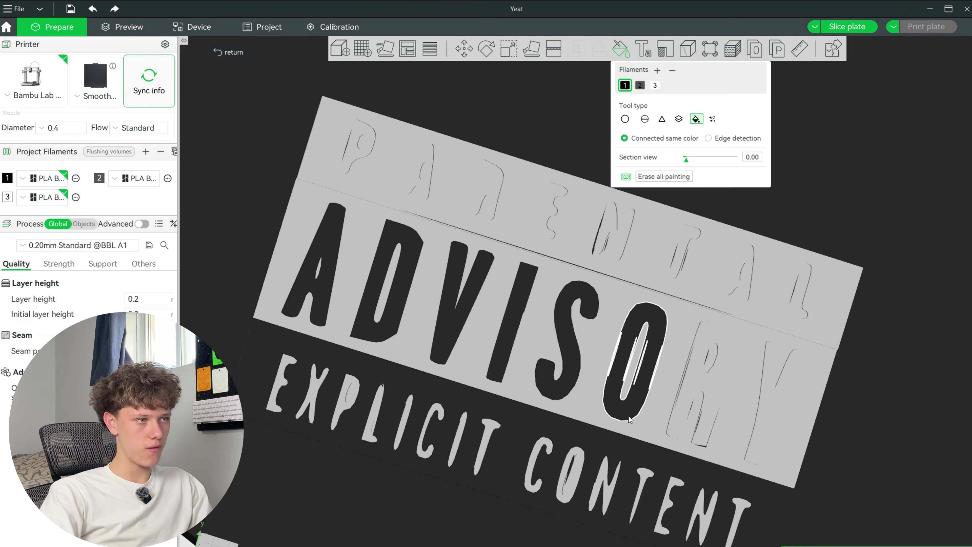
left_click(700, 387)
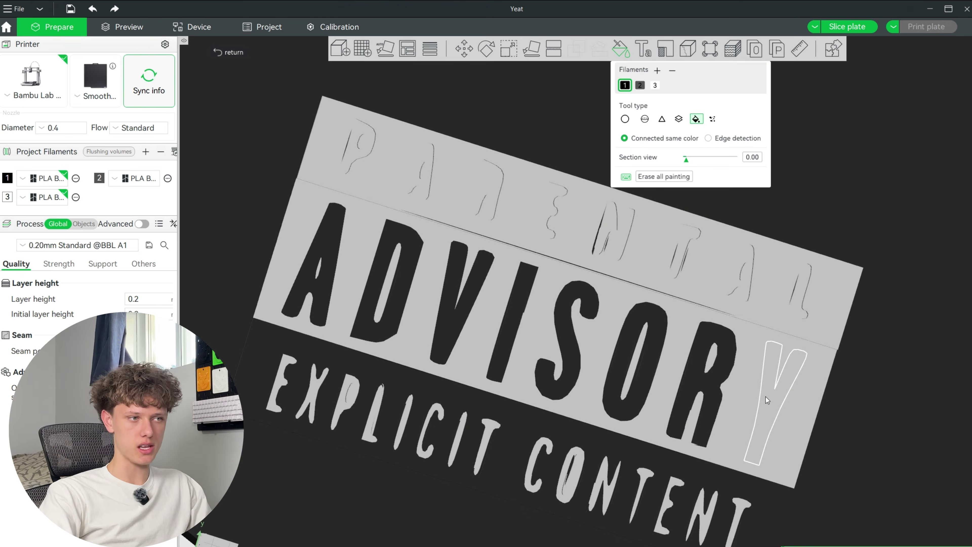
left_click(767, 399)
Fill the background strip around PARENTAL with black filament 1 and leave colour painting
scroll(484, 473, "up", 2)
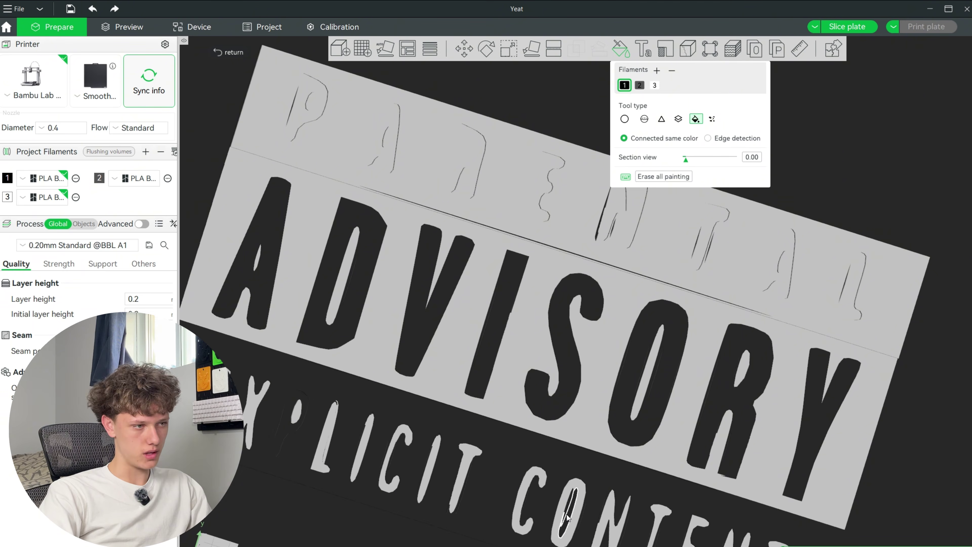
left_click(331, 141)
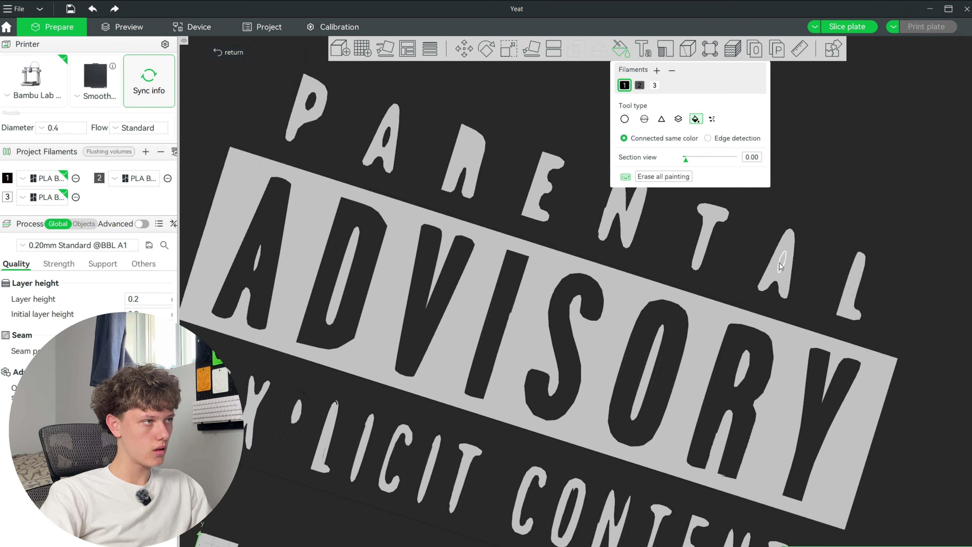
scroll(780, 264, "down", 10)
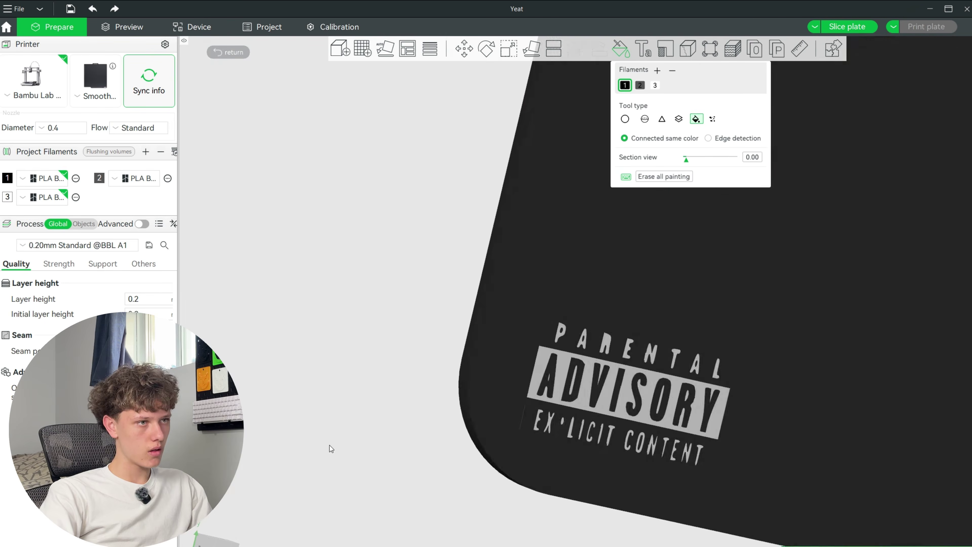
scroll(375, 415, "down", 5)
left_click_drag(343, 418, 517, 486)
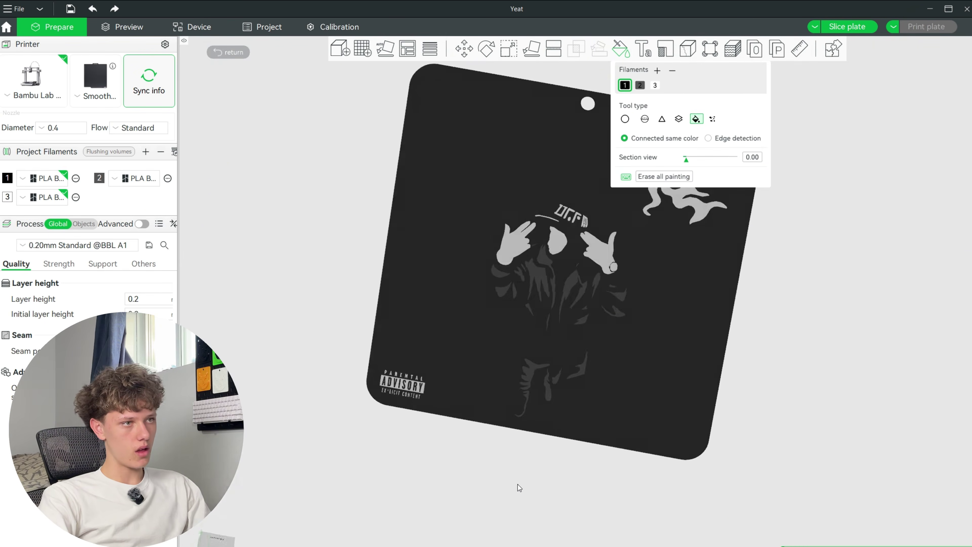
left_click(227, 53)
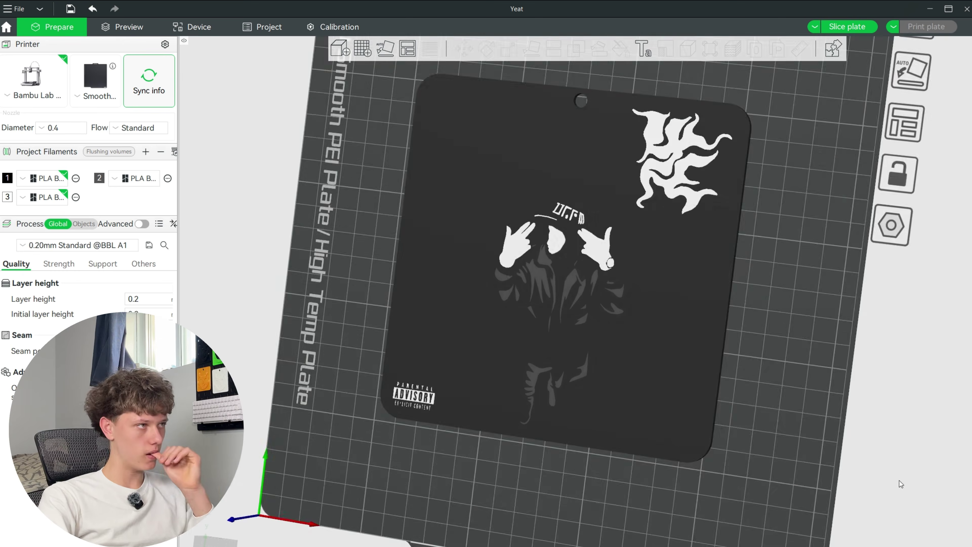
Disable the prime tower for the plate
key("1")
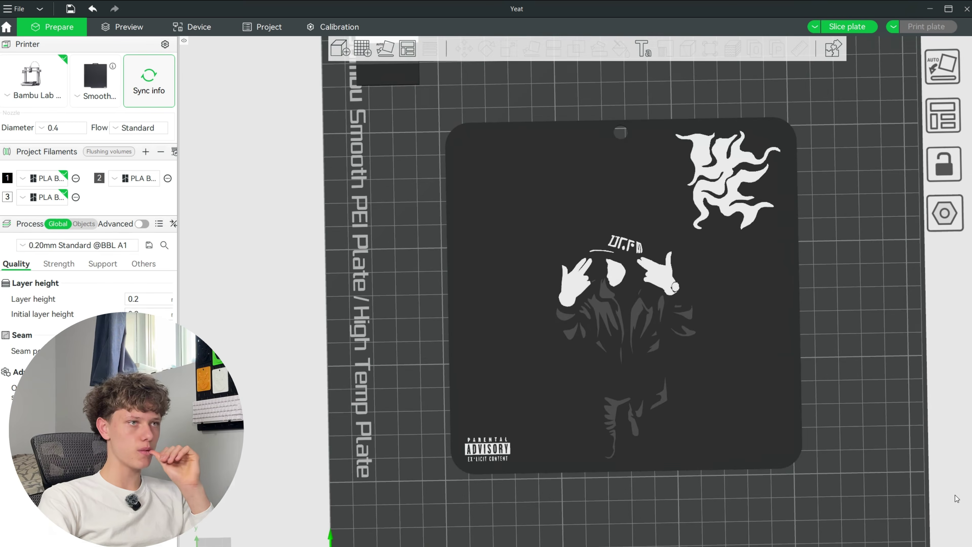
key("z")
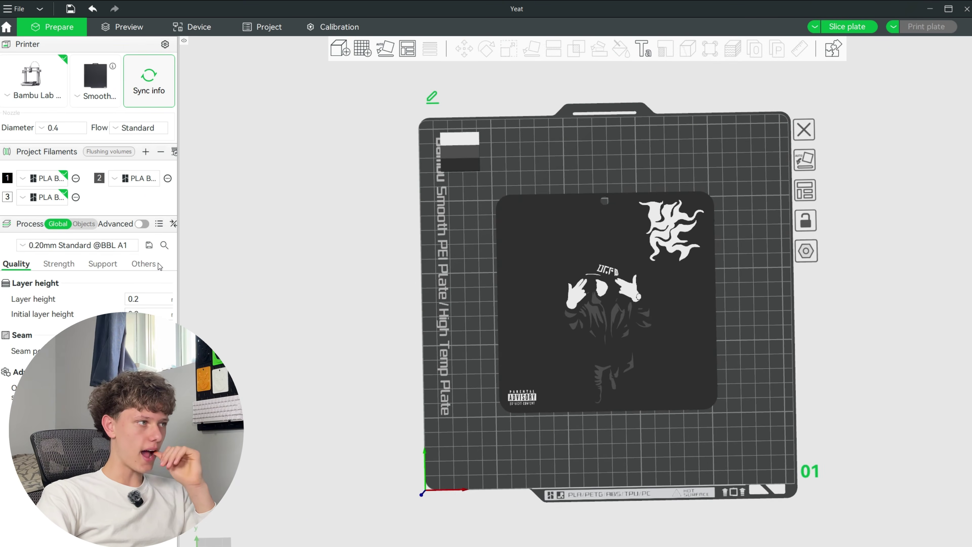
left_click(144, 265)
left_click(129, 381)
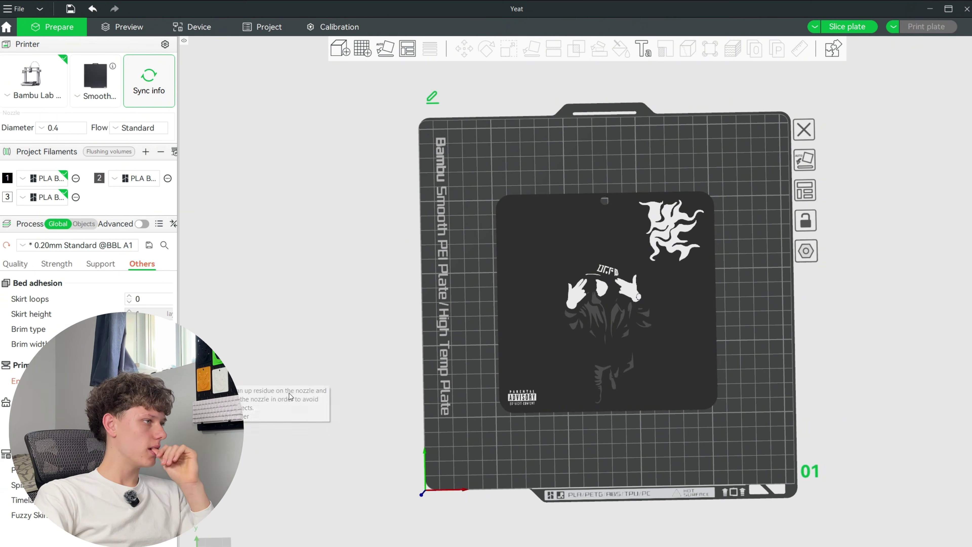
Scale the album cover plaque uniformly to 104.99 %, making it 158.40 mm wide and deep
right_click_drag(346, 383, 325, 381)
left_click(564, 273)
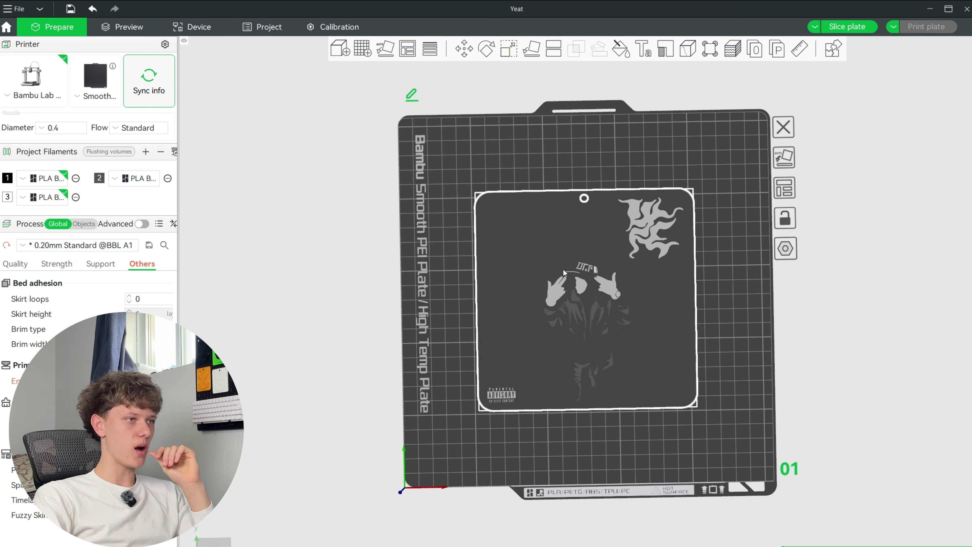
left_click(501, 55)
mouse_move(697, 195)
left_mouse_down()
mouse_move(716, 204)
mouse_move(707, 200)
left_mouse_up()
left_click_drag(659, 166, 692, 149)
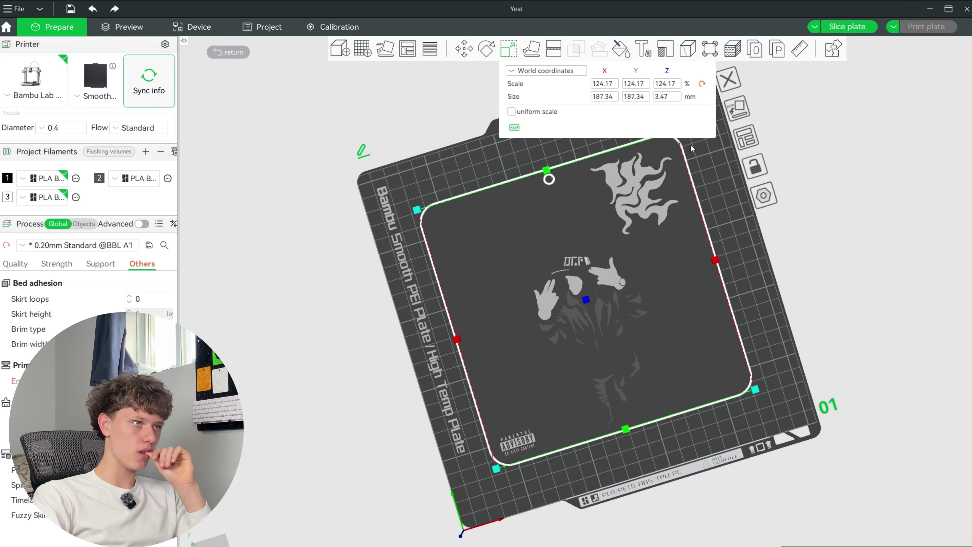
left_click_drag(415, 216, 411, 333)
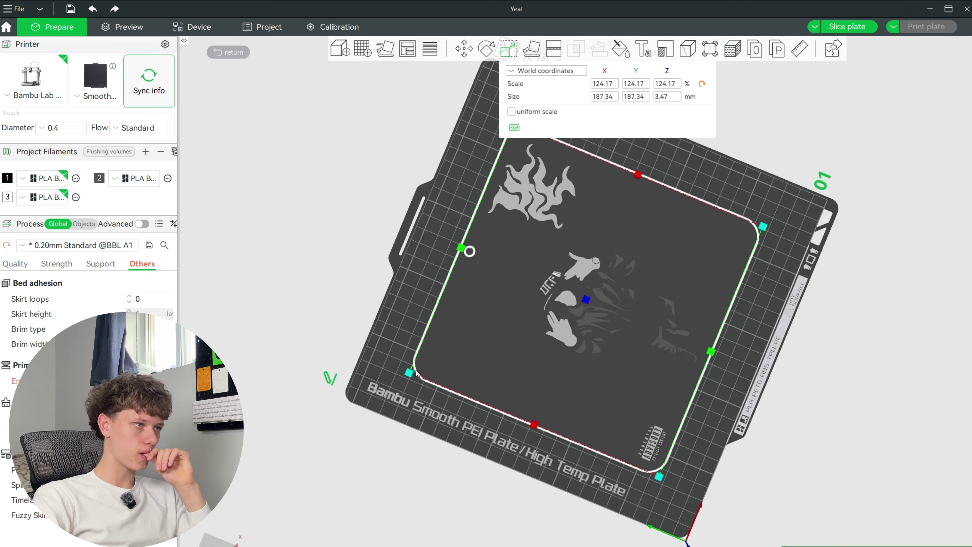
left_click_drag(411, 372, 436, 361)
Slice the plate with the 0.4 mm nozzle and examine the artwork and advisory label in the sliced preview
right_click_drag(808, 321, 572, 308)
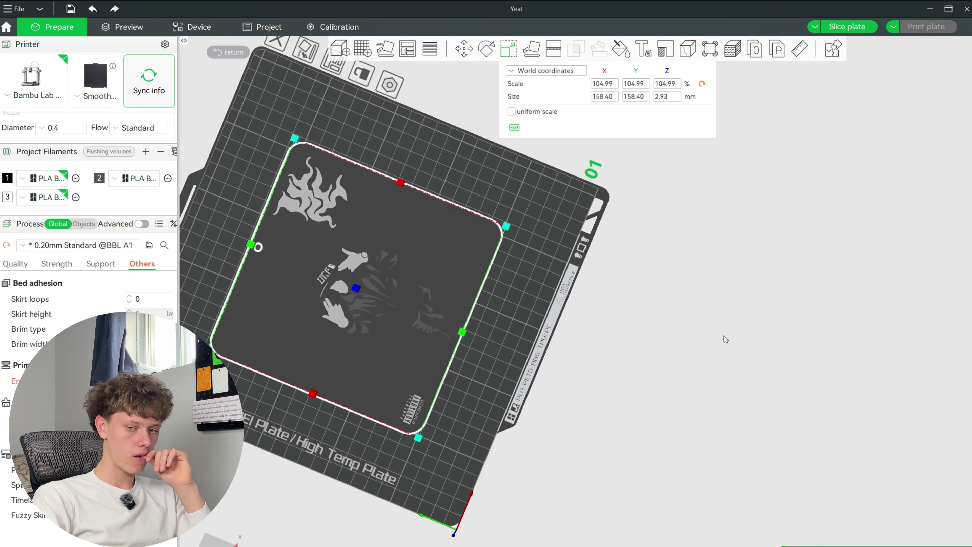
left_click_drag(704, 289, 709, 286)
left_click(704, 282)
right_click_drag(703, 283, 872, 287)
left_click_drag(781, 262, 756, 92)
left_click(846, 26)
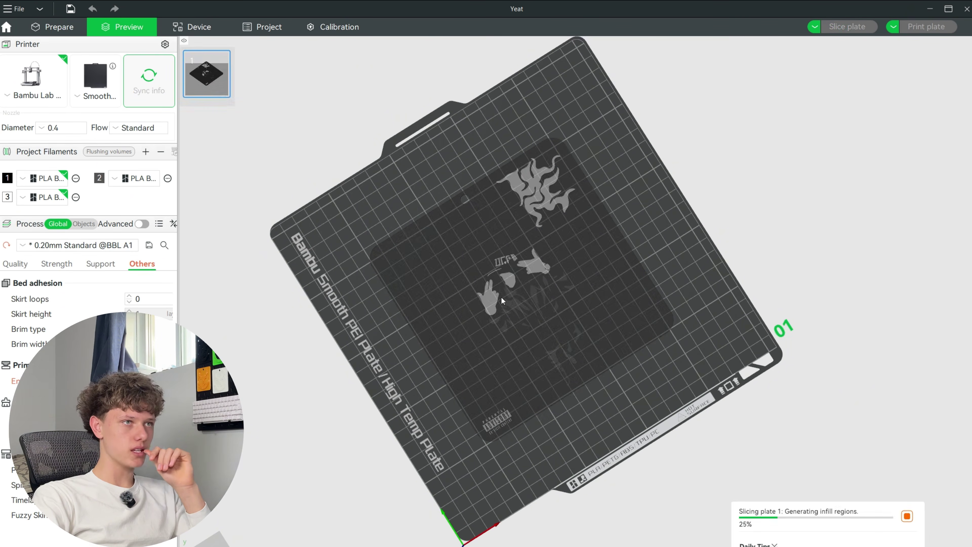
scroll(555, 303, "up", 5)
left_click_drag(626, 309, 748, 407)
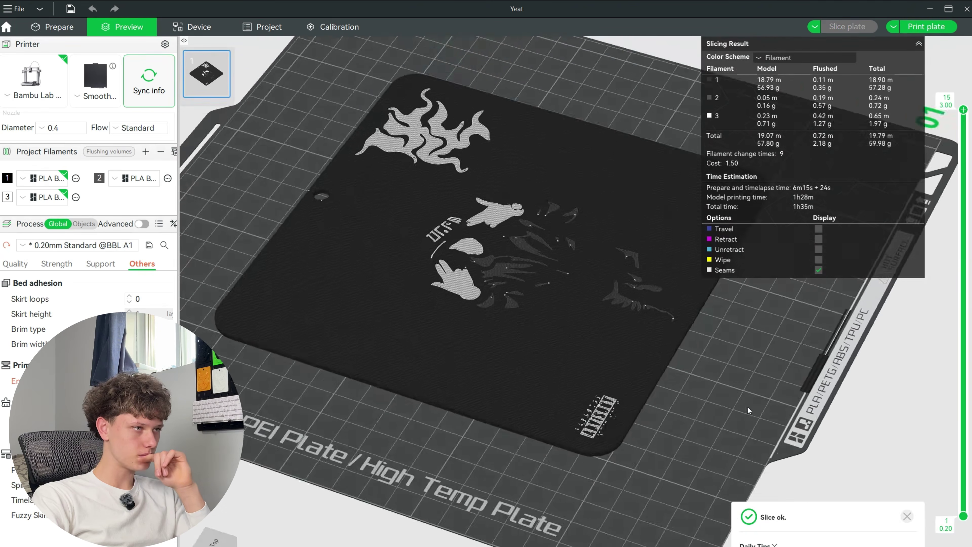
scroll(518, 398, "up", 8)
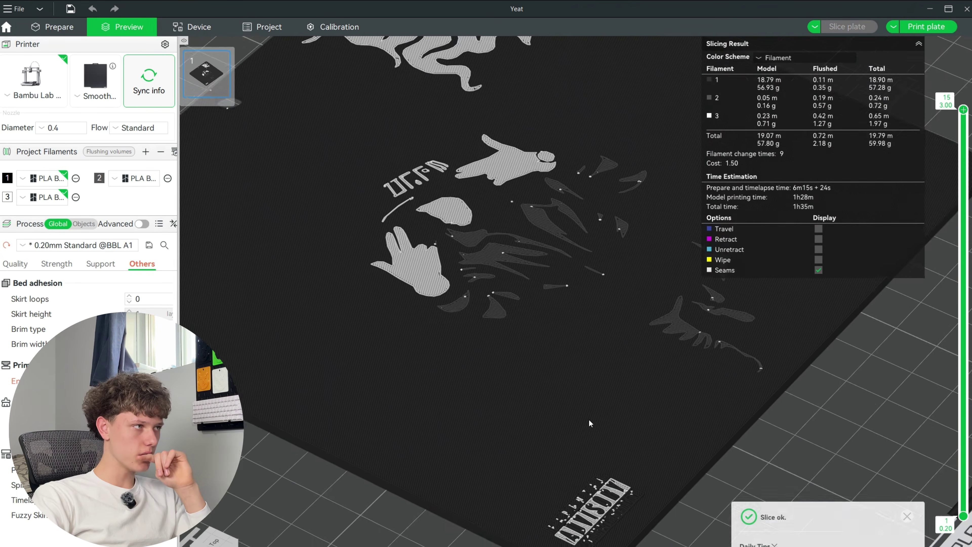
right_click_drag(589, 419, 522, 462)
scroll(522, 462, "down", 6)
left_click_drag(668, 465, 645, 481)
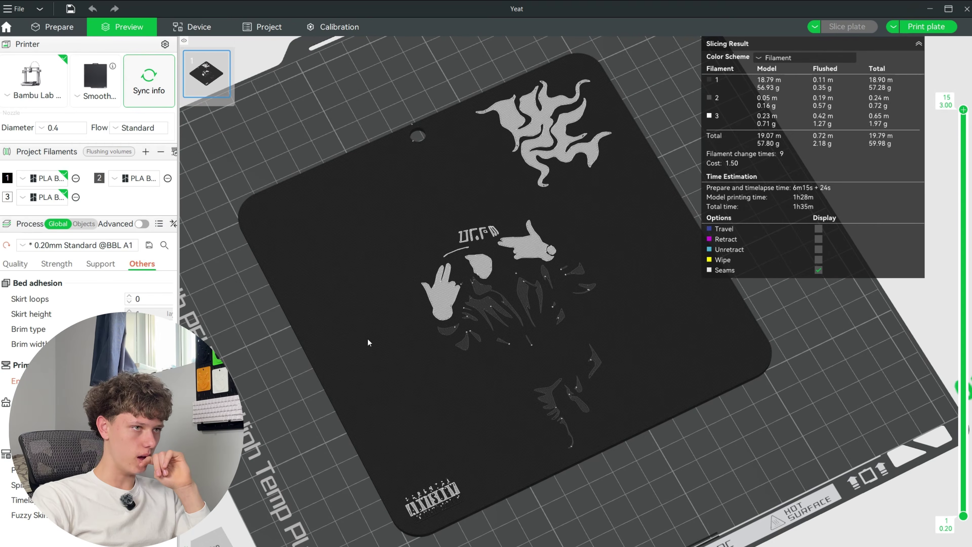
Set the nozzle diameter to 0.2 mm and slice the plate again
left_click(52, 127)
left_click(58, 144)
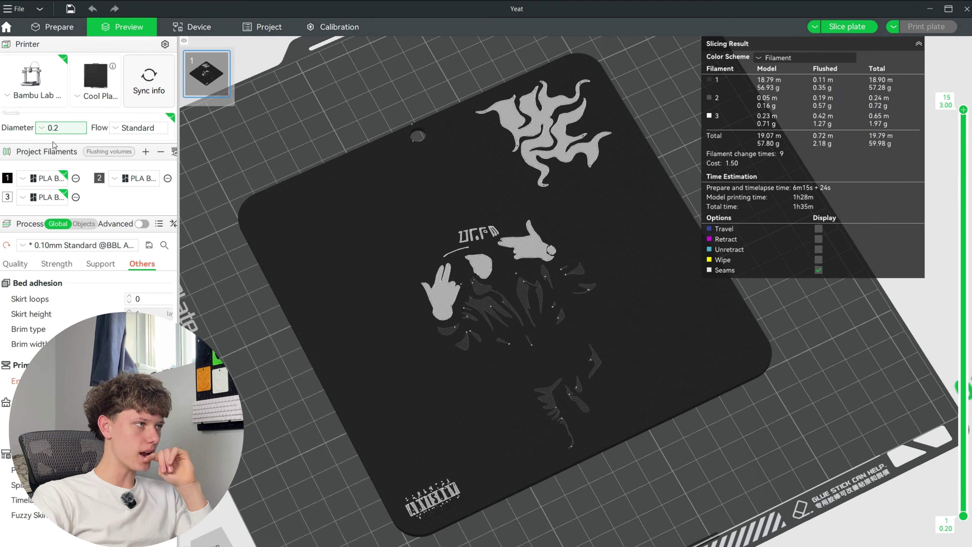
left_click(829, 29)
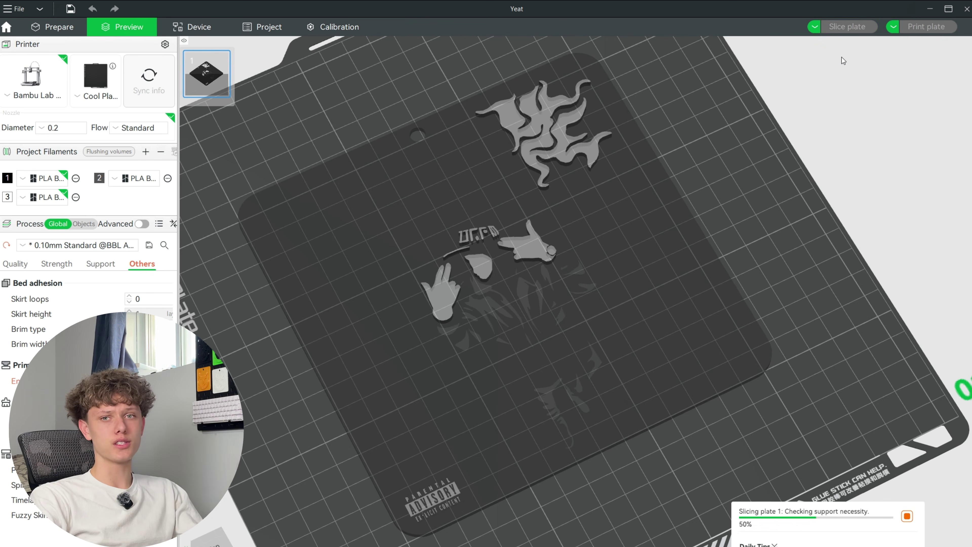
Check the fine details of the sliced artwork and open the print job dialog for the plate
scroll(544, 312, "up", 5)
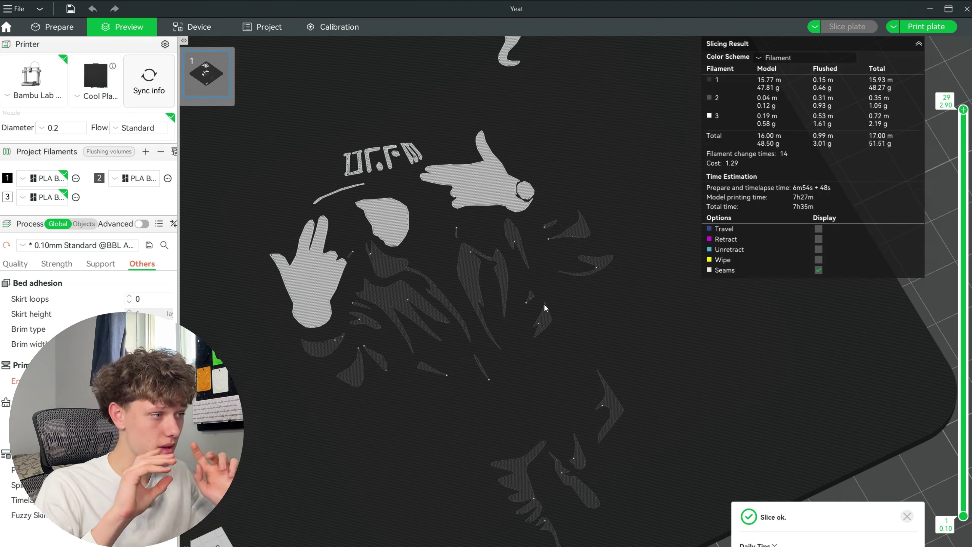
scroll(496, 284, "down", 5)
left_click_drag(626, 330, 701, 423)
scroll(493, 333, "up", 10)
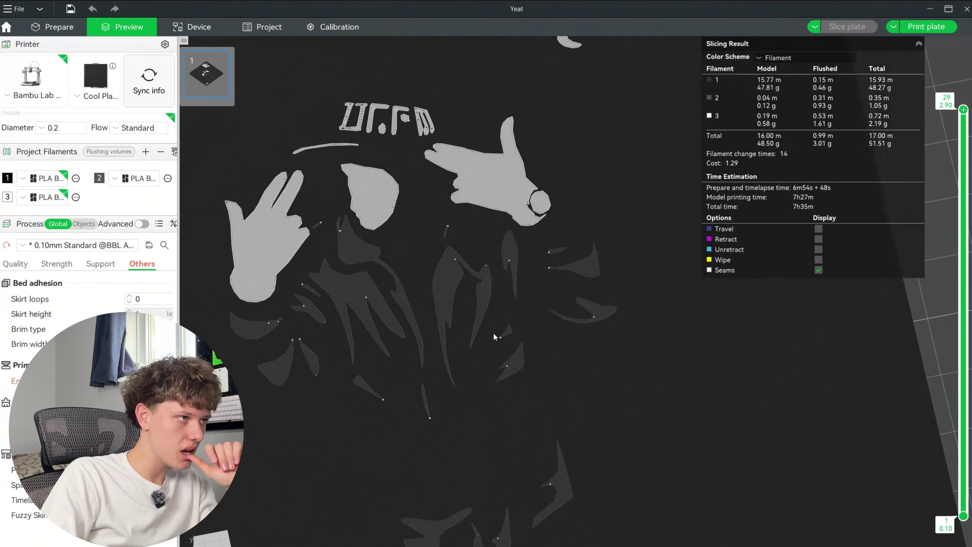
scroll(440, 308, "down", 10)
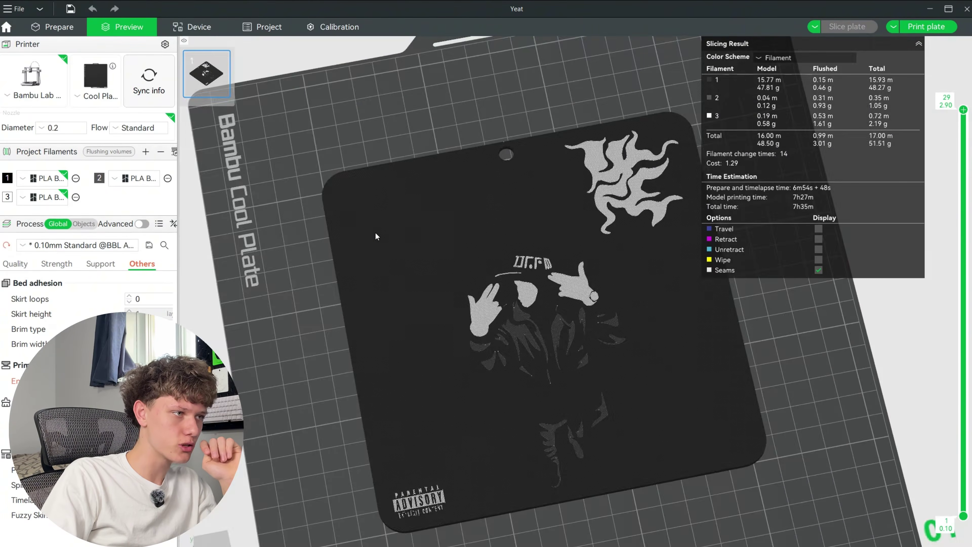
scroll(424, 490, "up", 8)
scroll(424, 490, "down", 10)
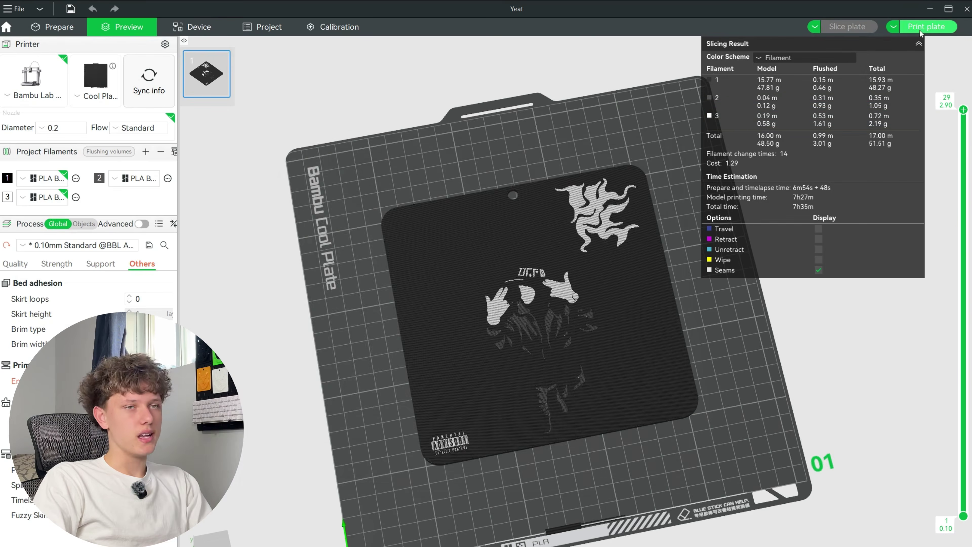
left_click(926, 26)
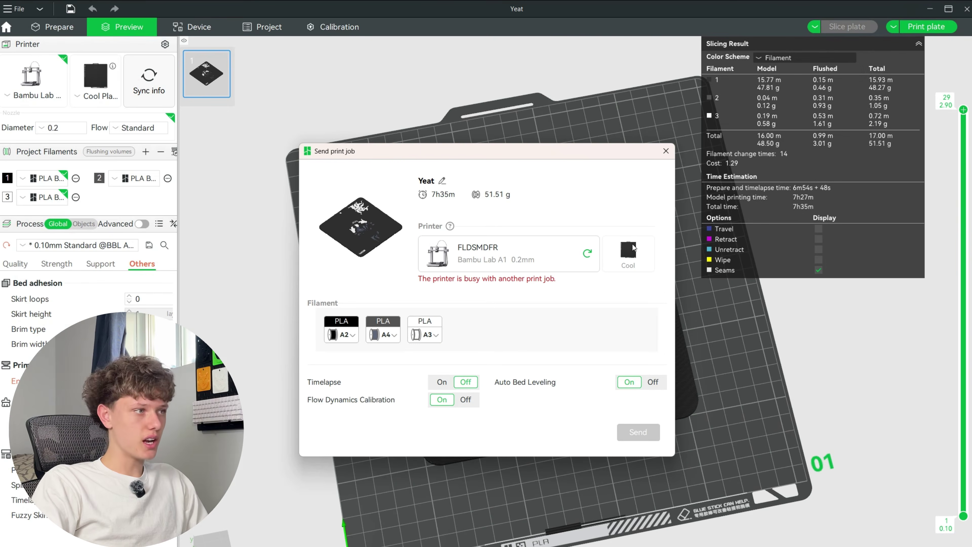